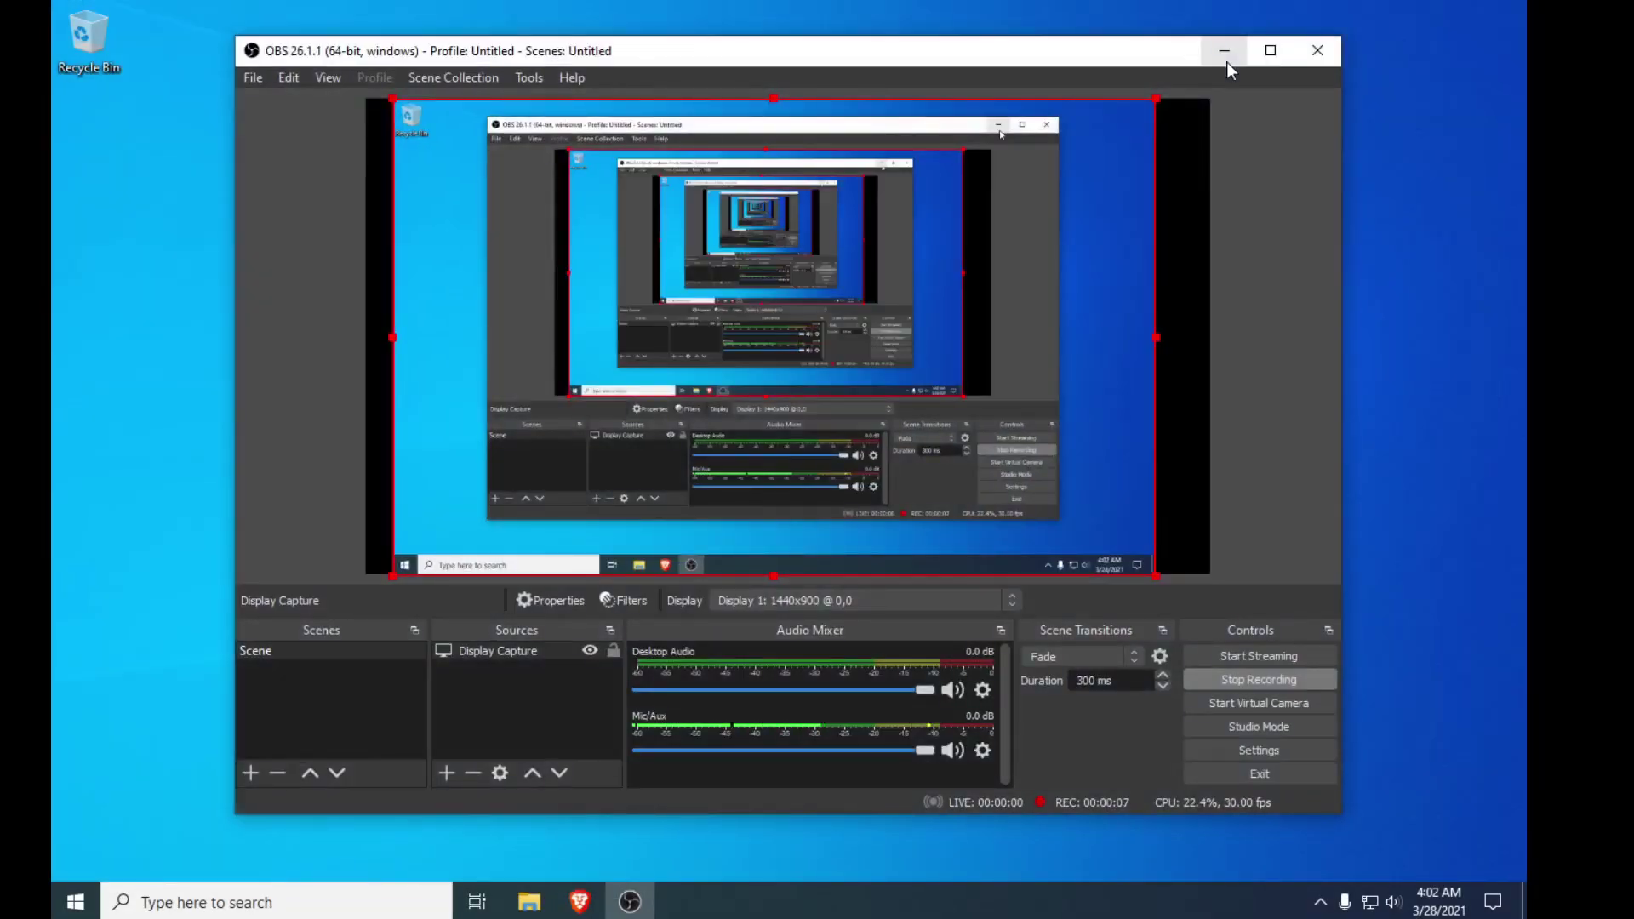
Step: Switch from OBS to the browser showing duckdns.org
key(alt+Tab)
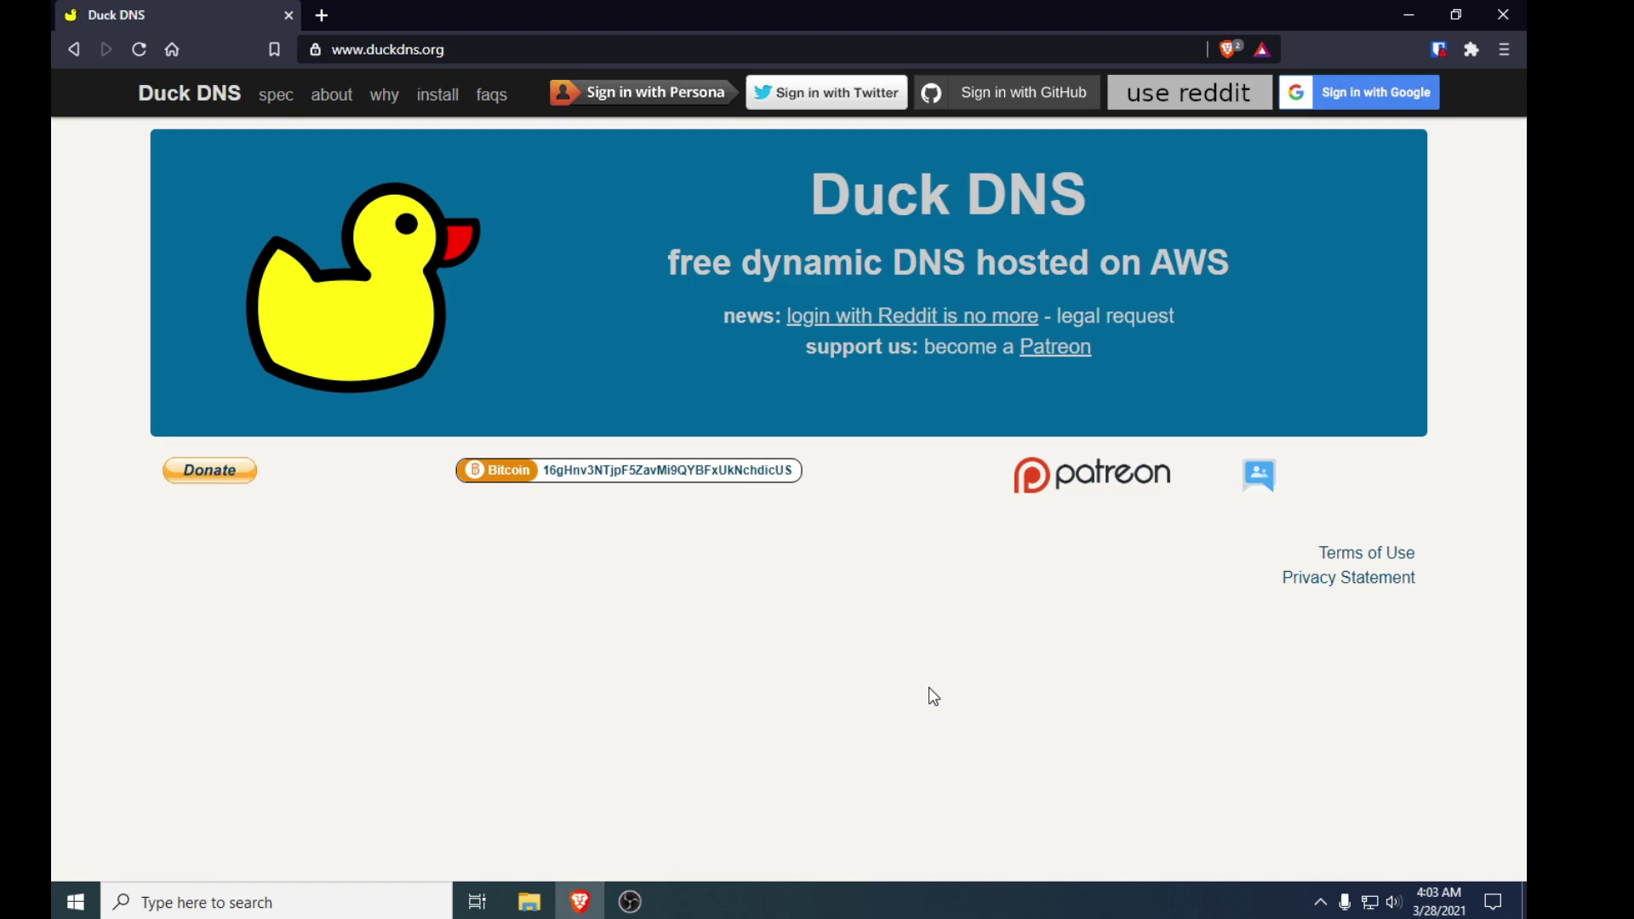
Step: Sign in to Duck DNS with a Google account
click(1375, 98)
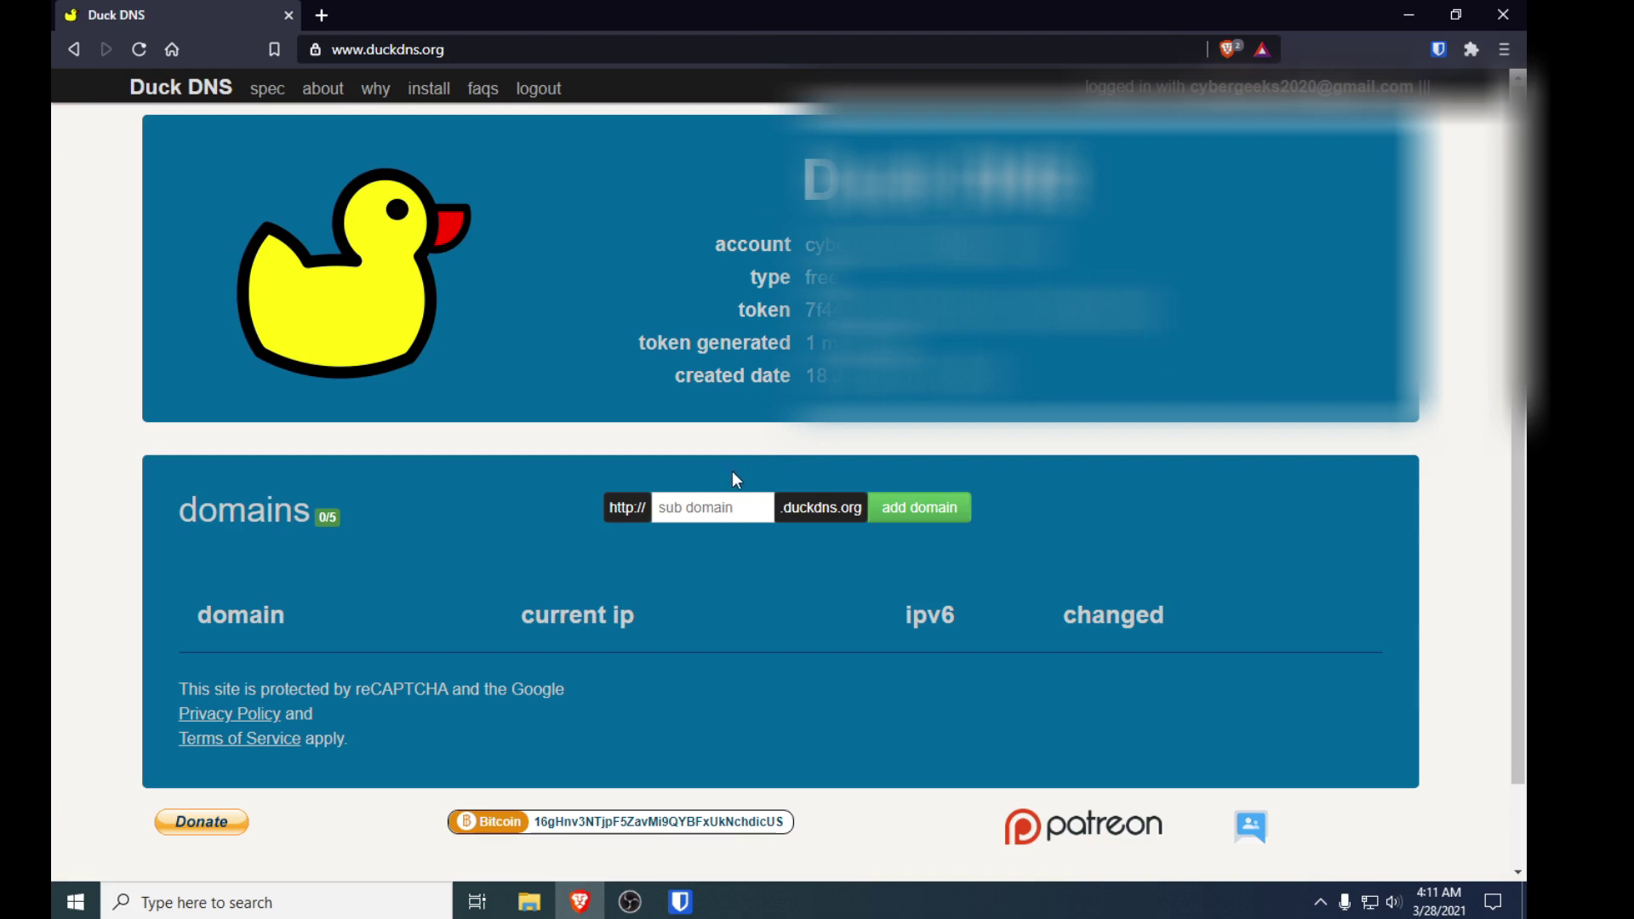
Step: Enter the sub domain randomyoutubedomain and submit it
click(711, 503)
click(782, 508)
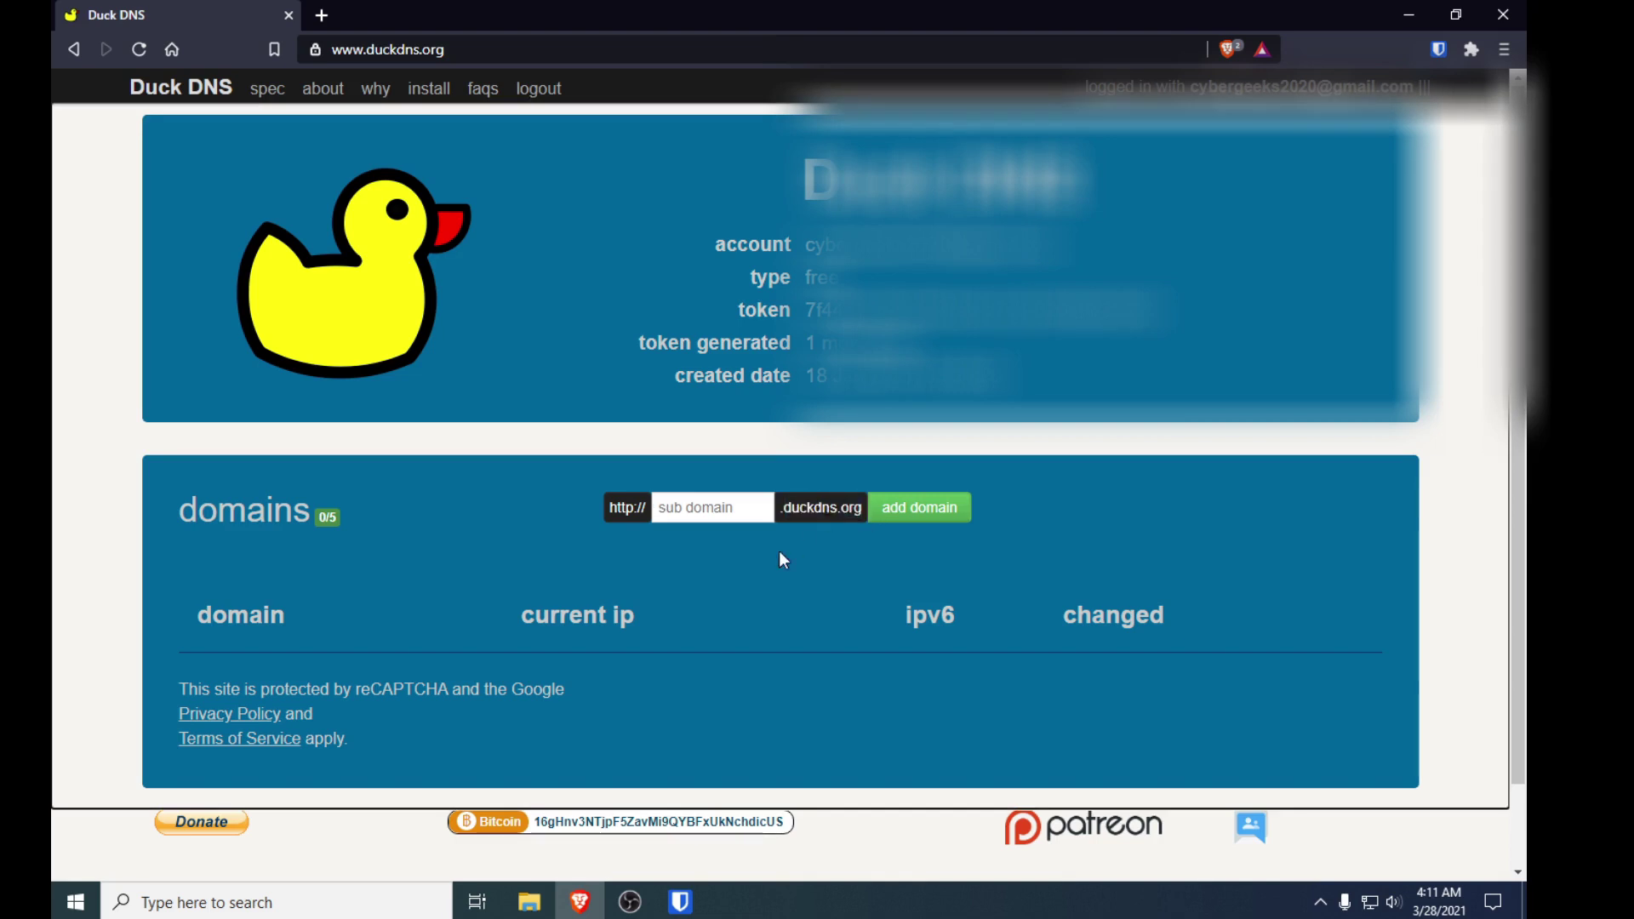
click(698, 517)
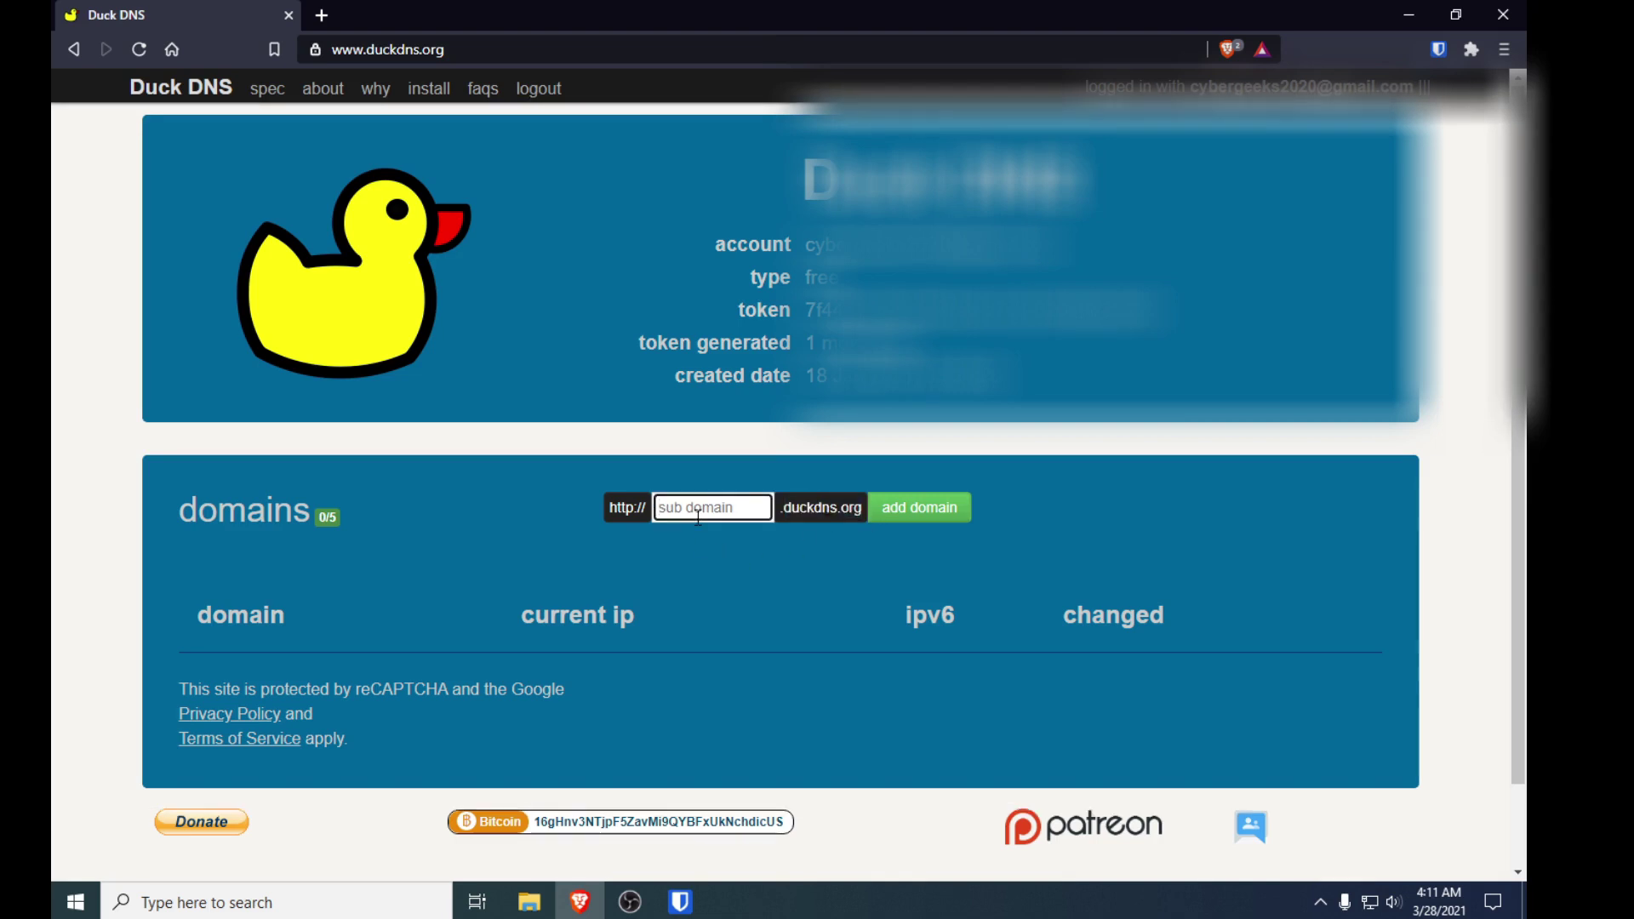
text(rando)
text(my)
text(outube)
text(domain)
click(917, 521)
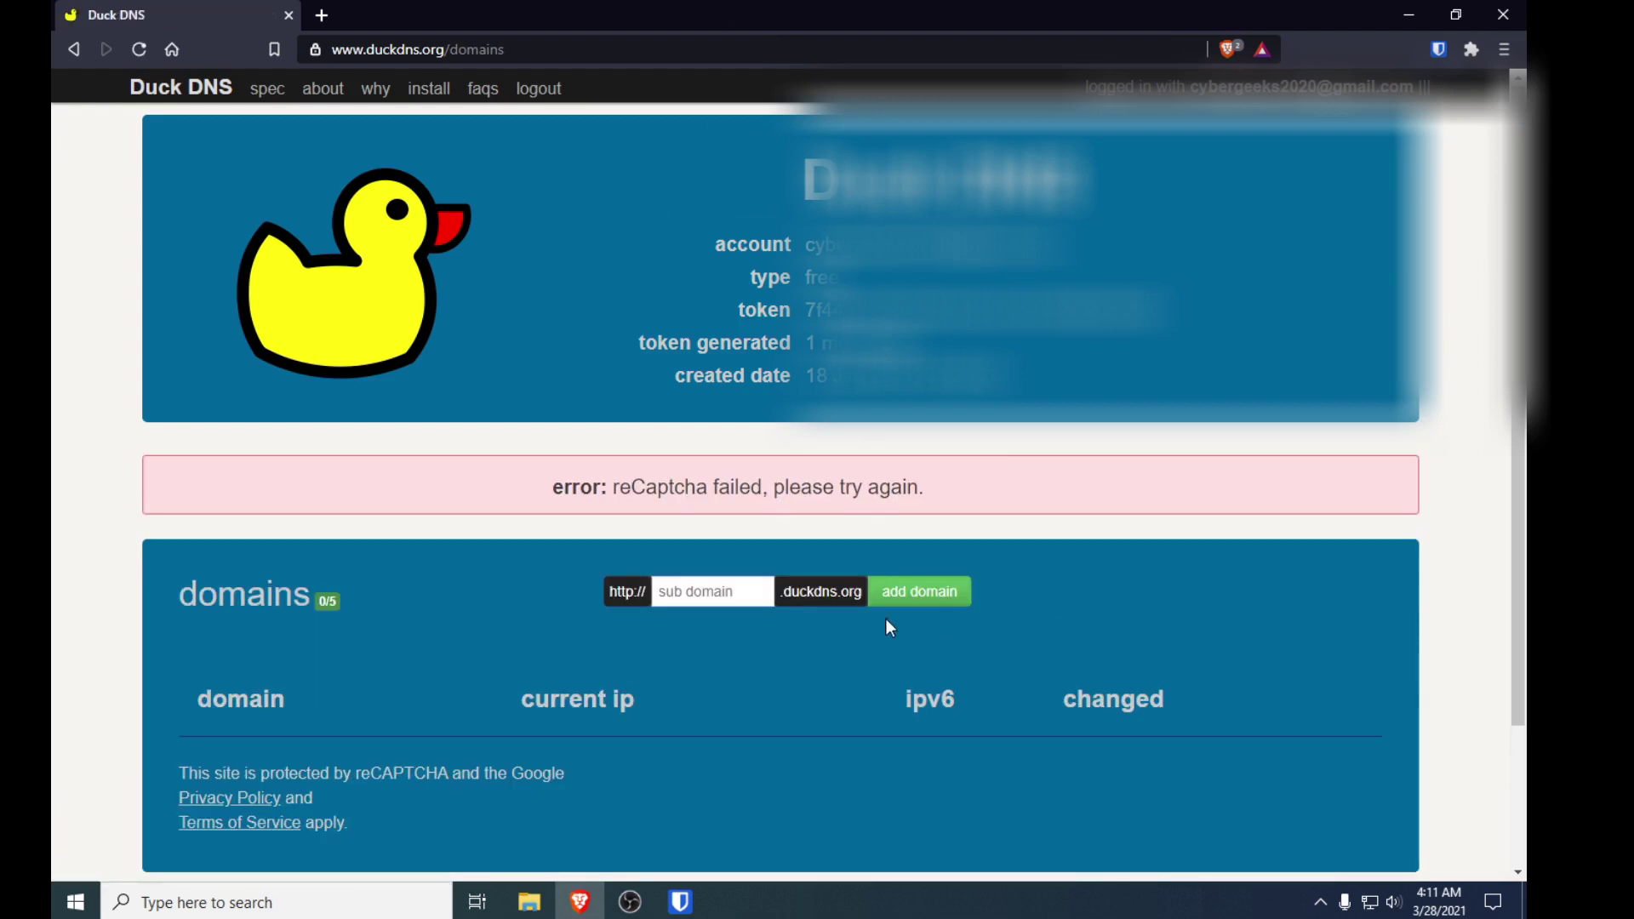
Step: Turn off Brave Shields for duckdns.org, reload, and re-enter randomyoutubedomain
scroll(890, 628, down, 3)
click(1230, 51)
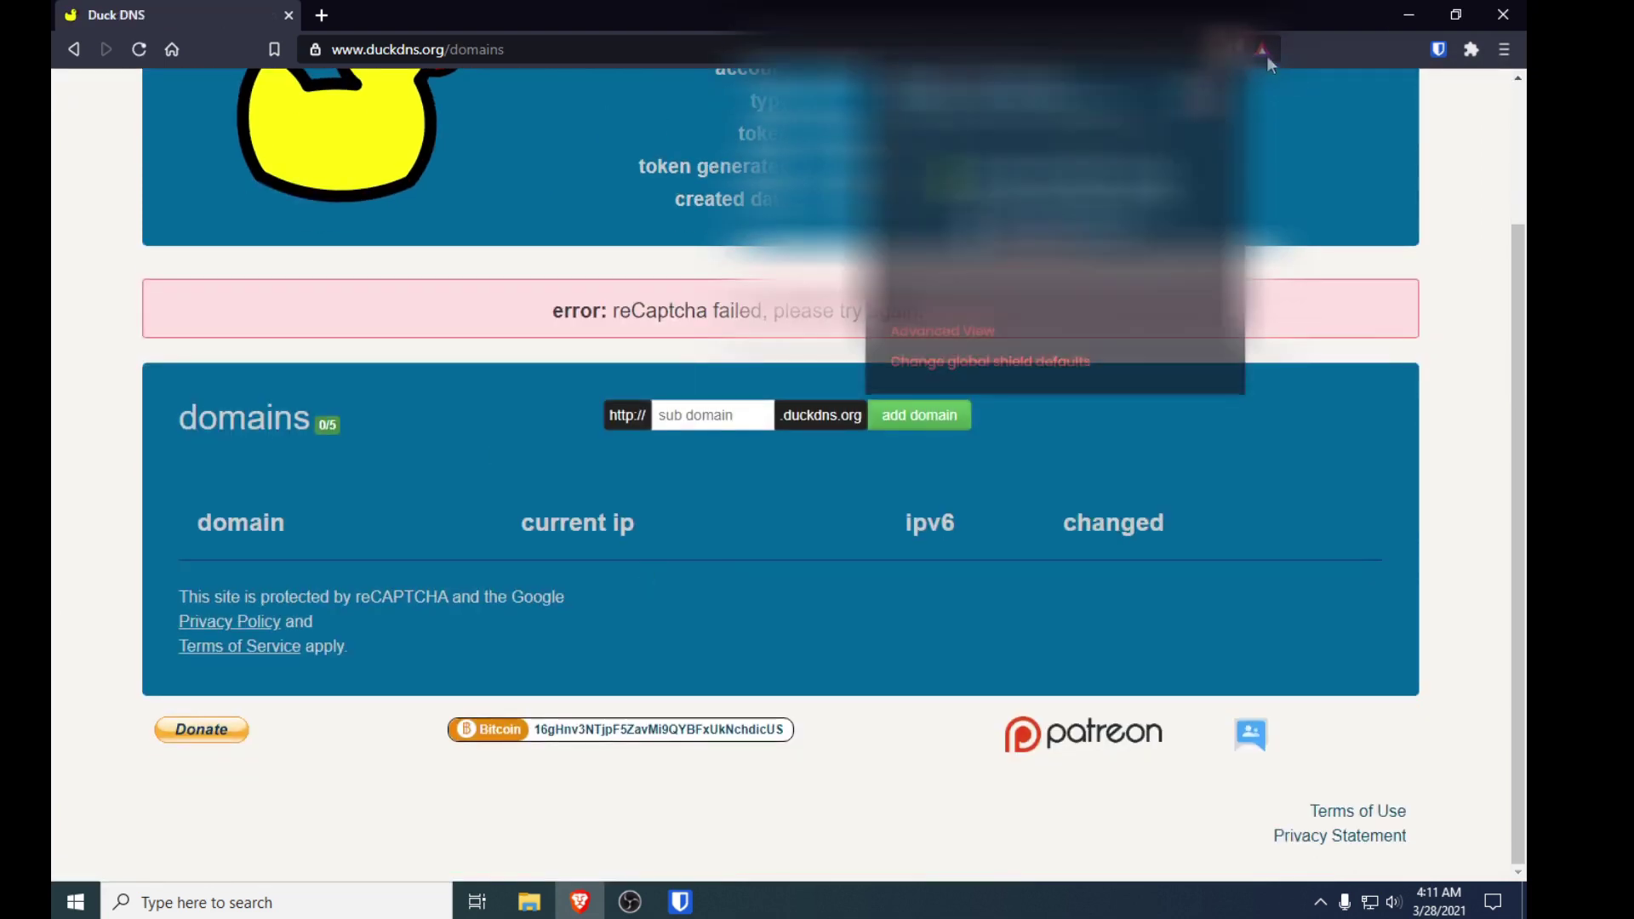
click(949, 174)
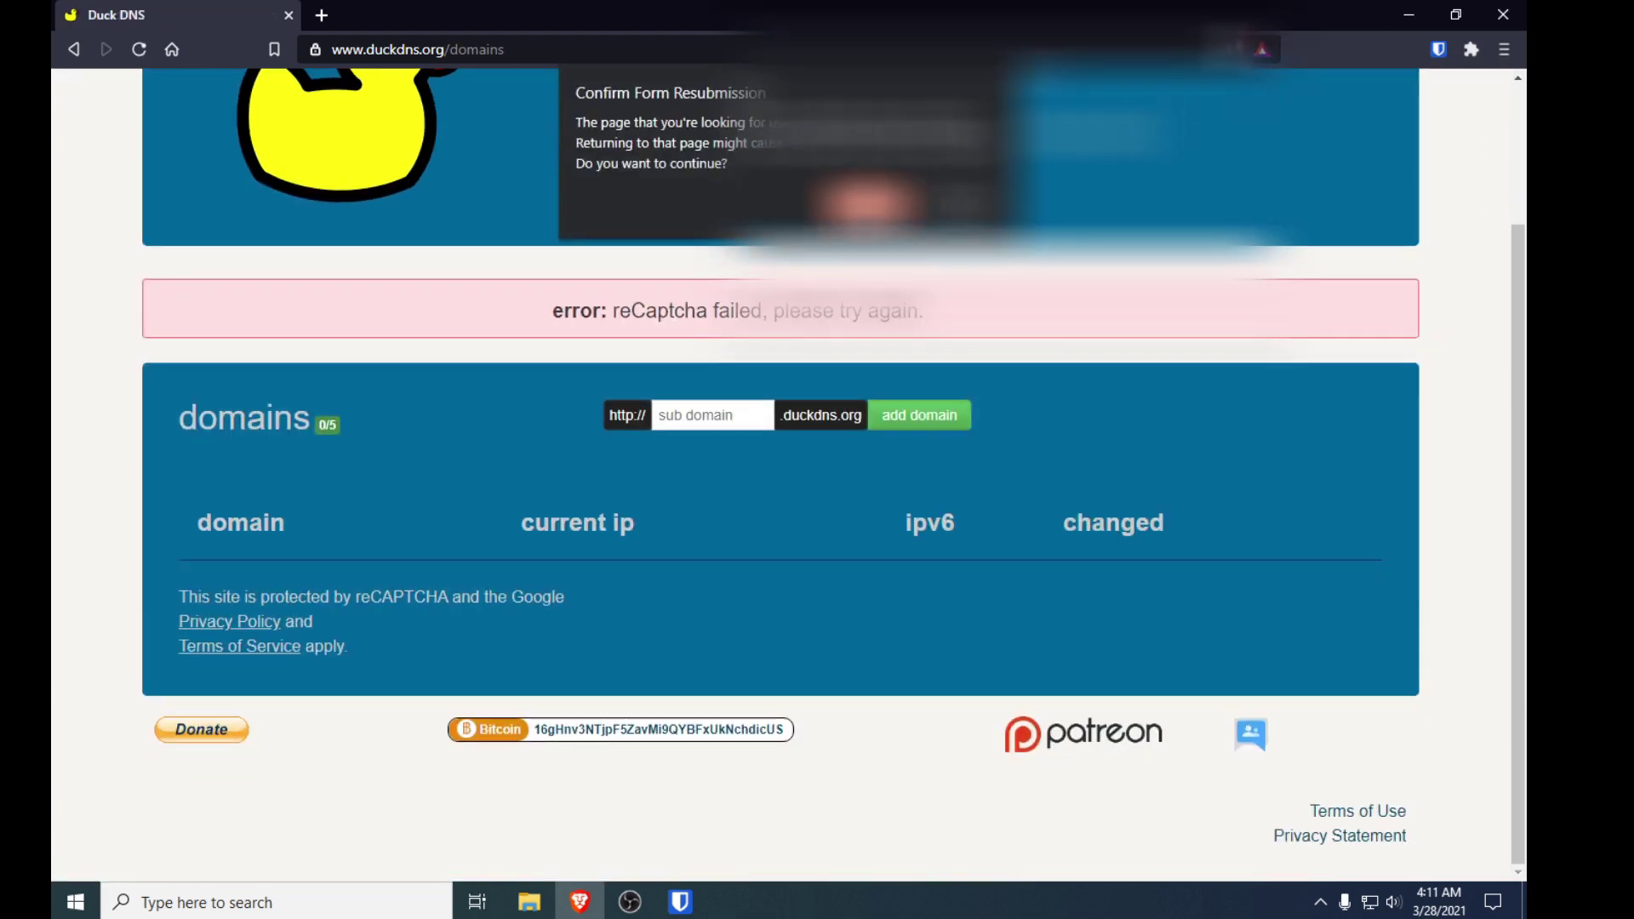
click(866, 202)
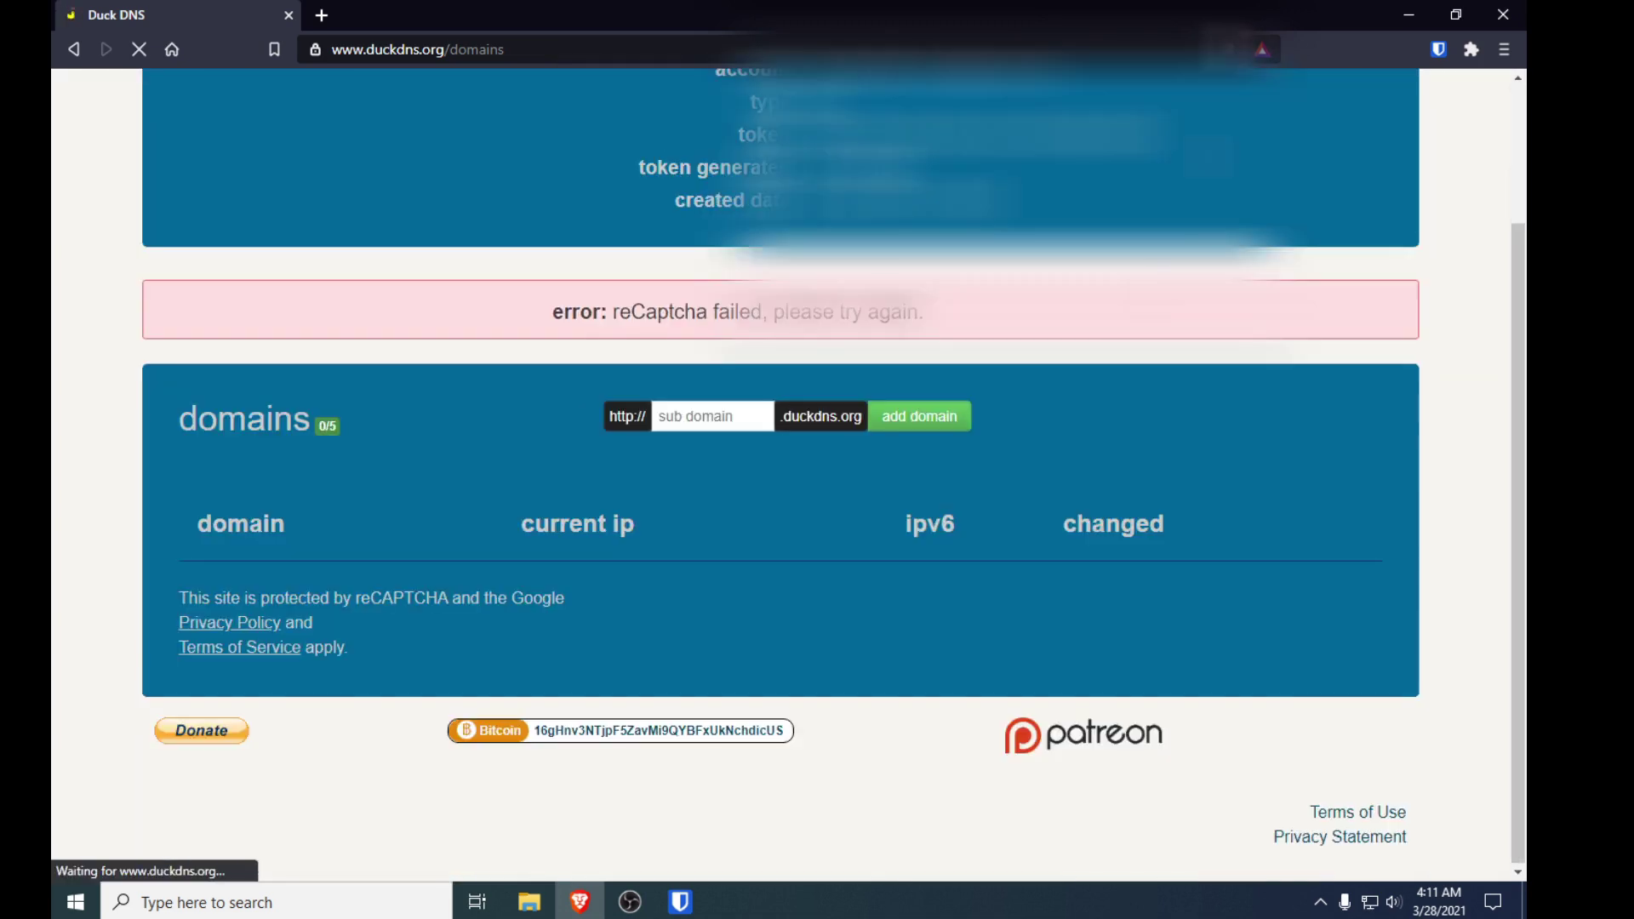
click(702, 413)
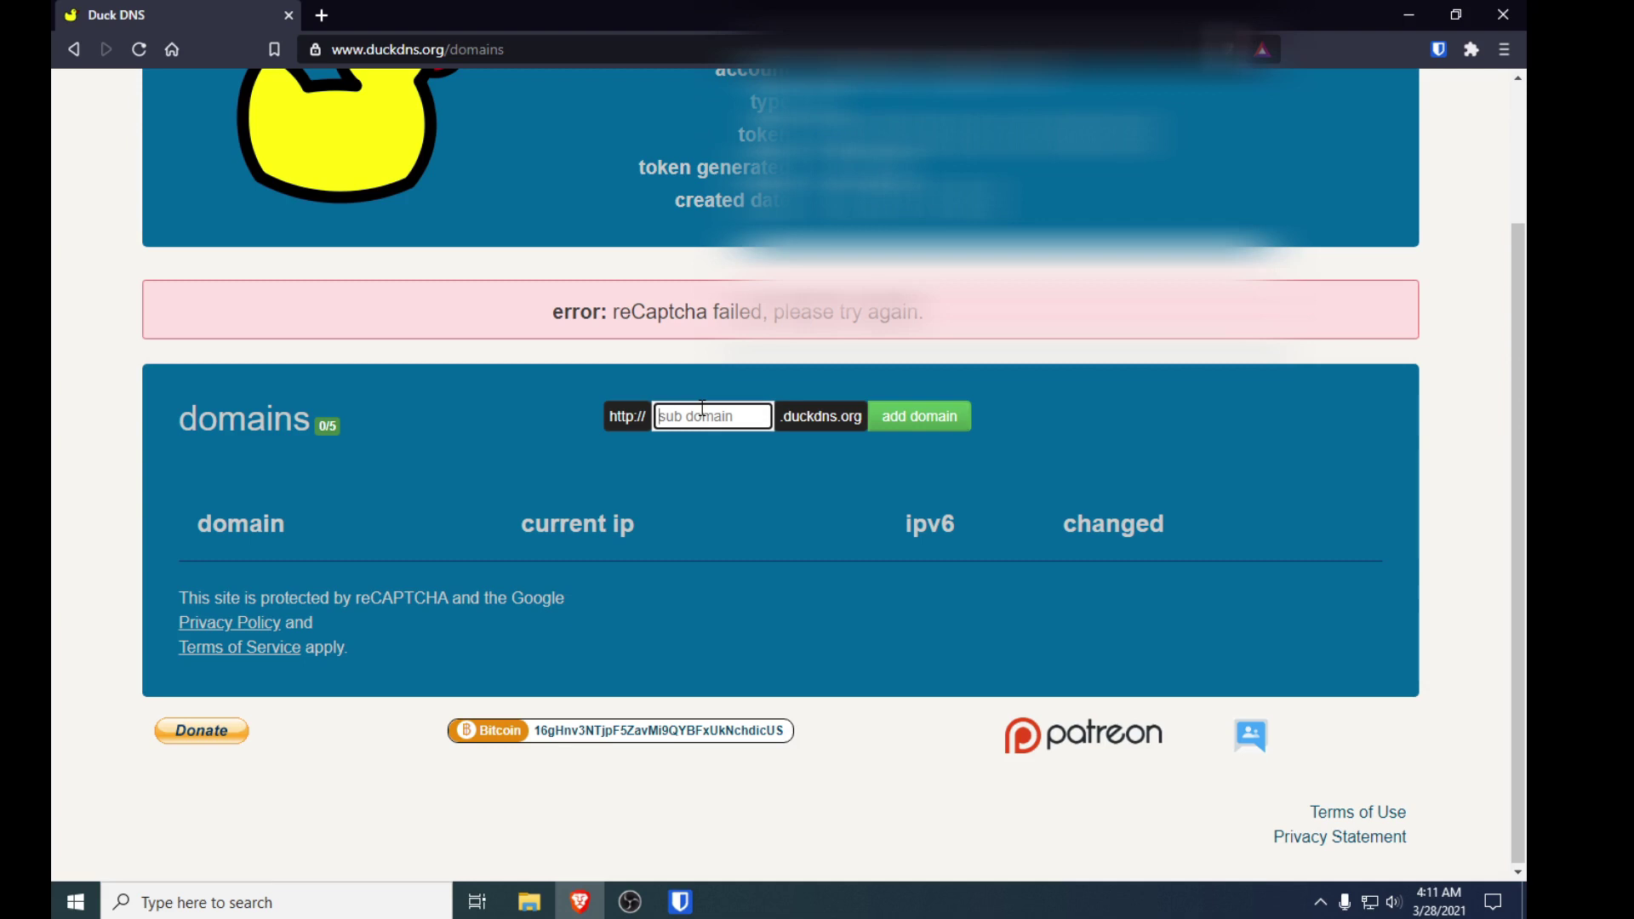
text(random)
text(youtube)
text(domain)
Step: Add randomyoutubedomain to the domains list, check the new row, and open a new tab
click(879, 418)
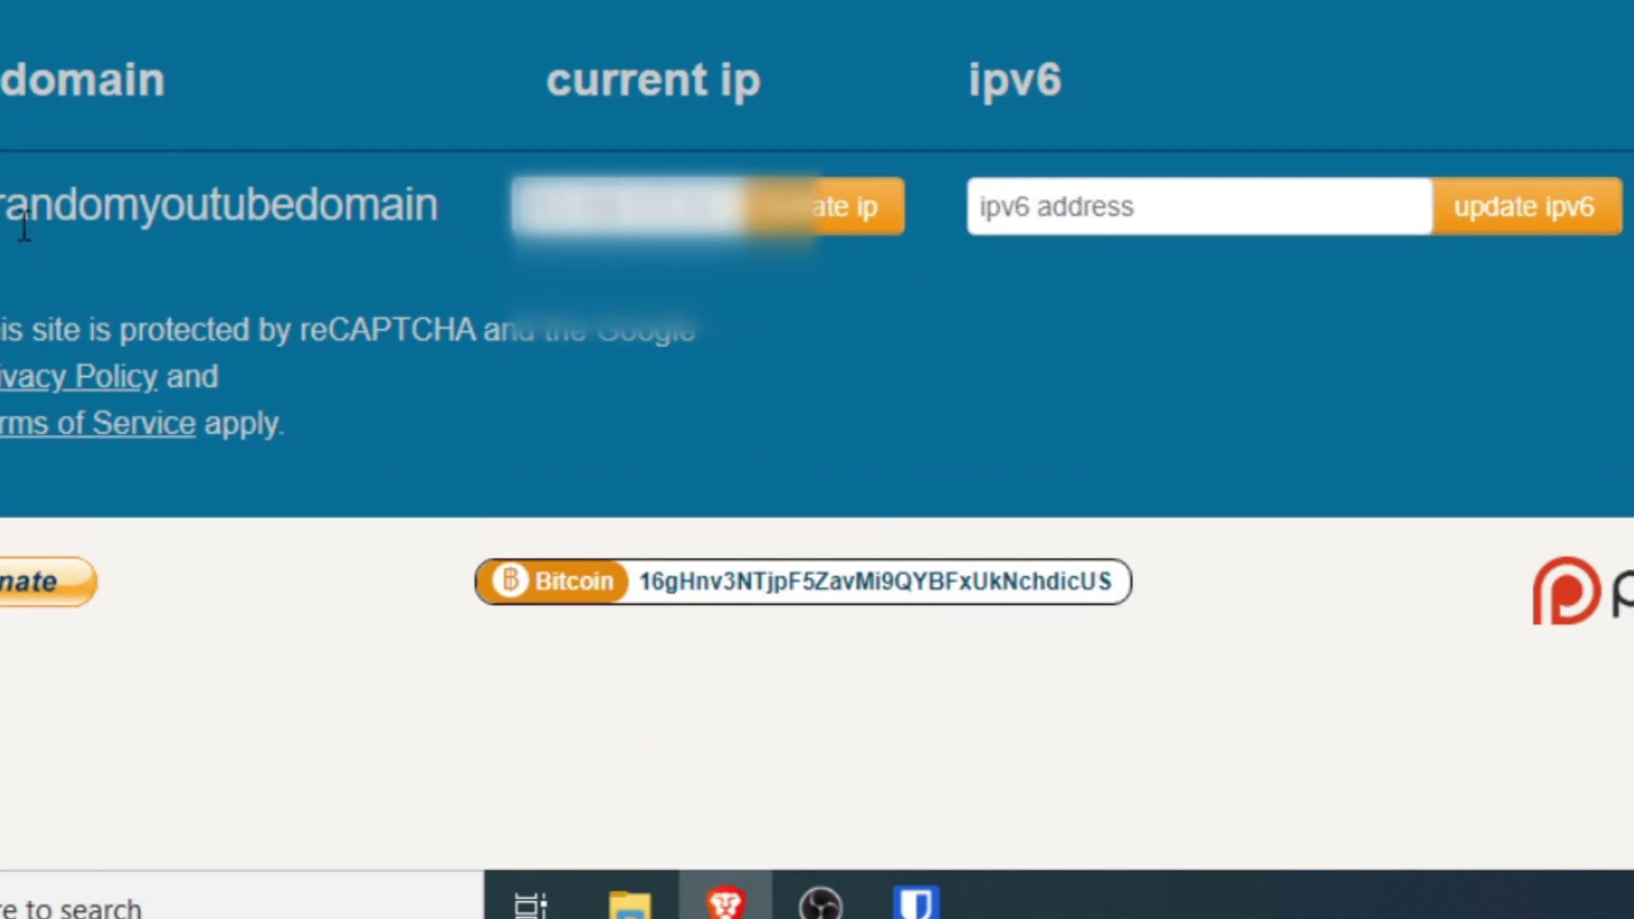
drag(23, 204, 423, 242)
click(366, 212)
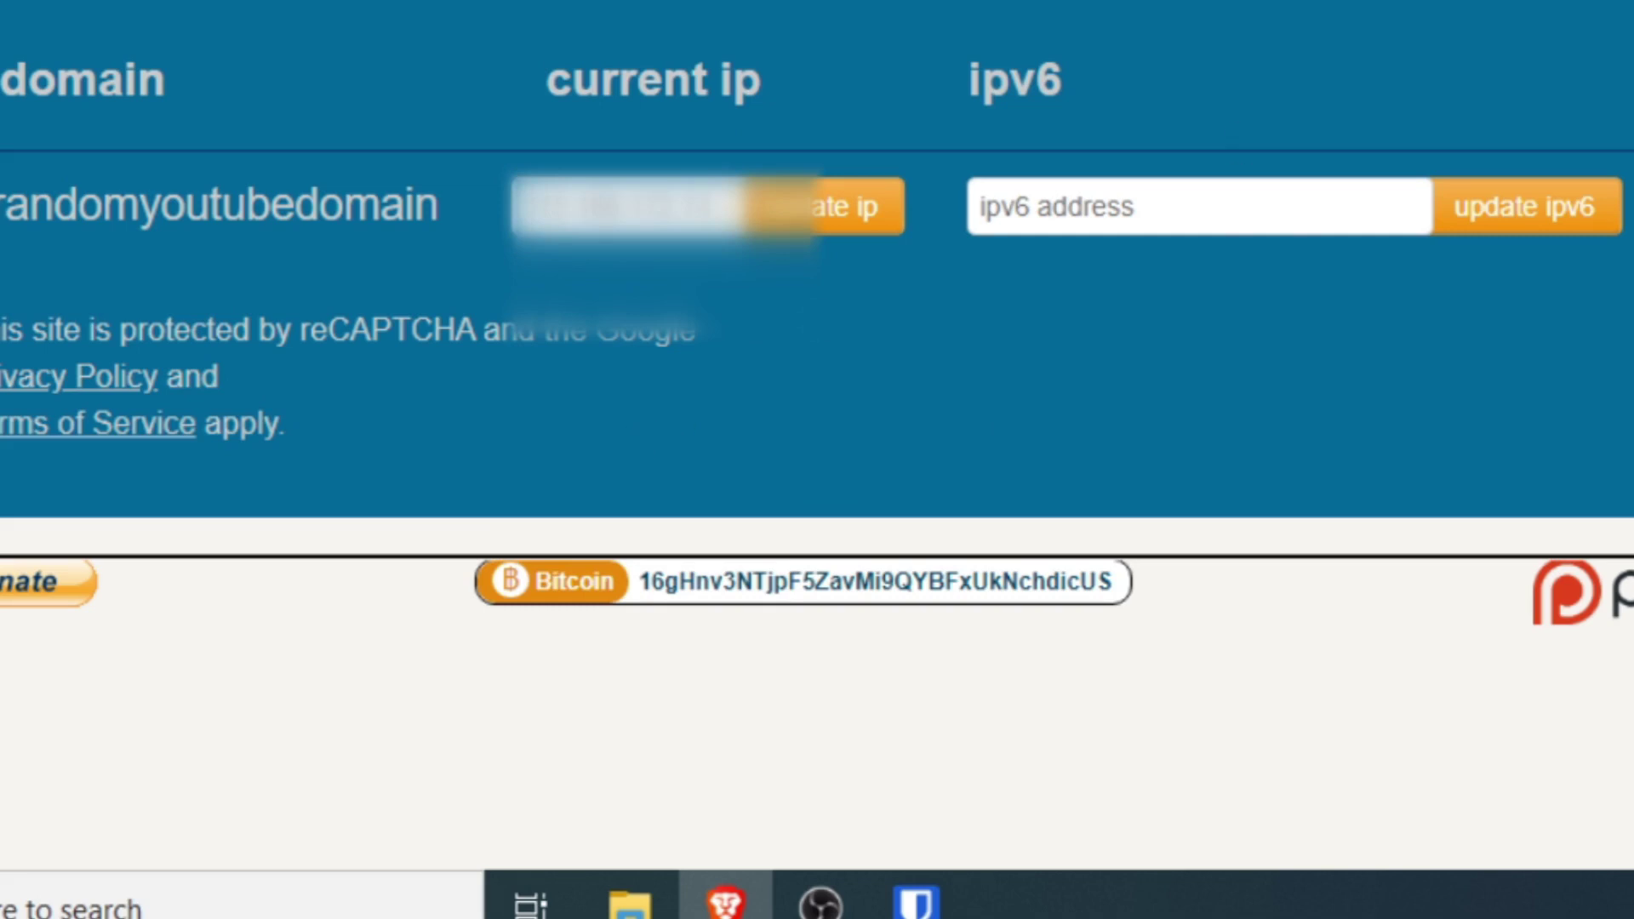
key(ctrl+t)
Step: Load duckdns.org and show the windows-c# install instructions
text(duckdns.org)
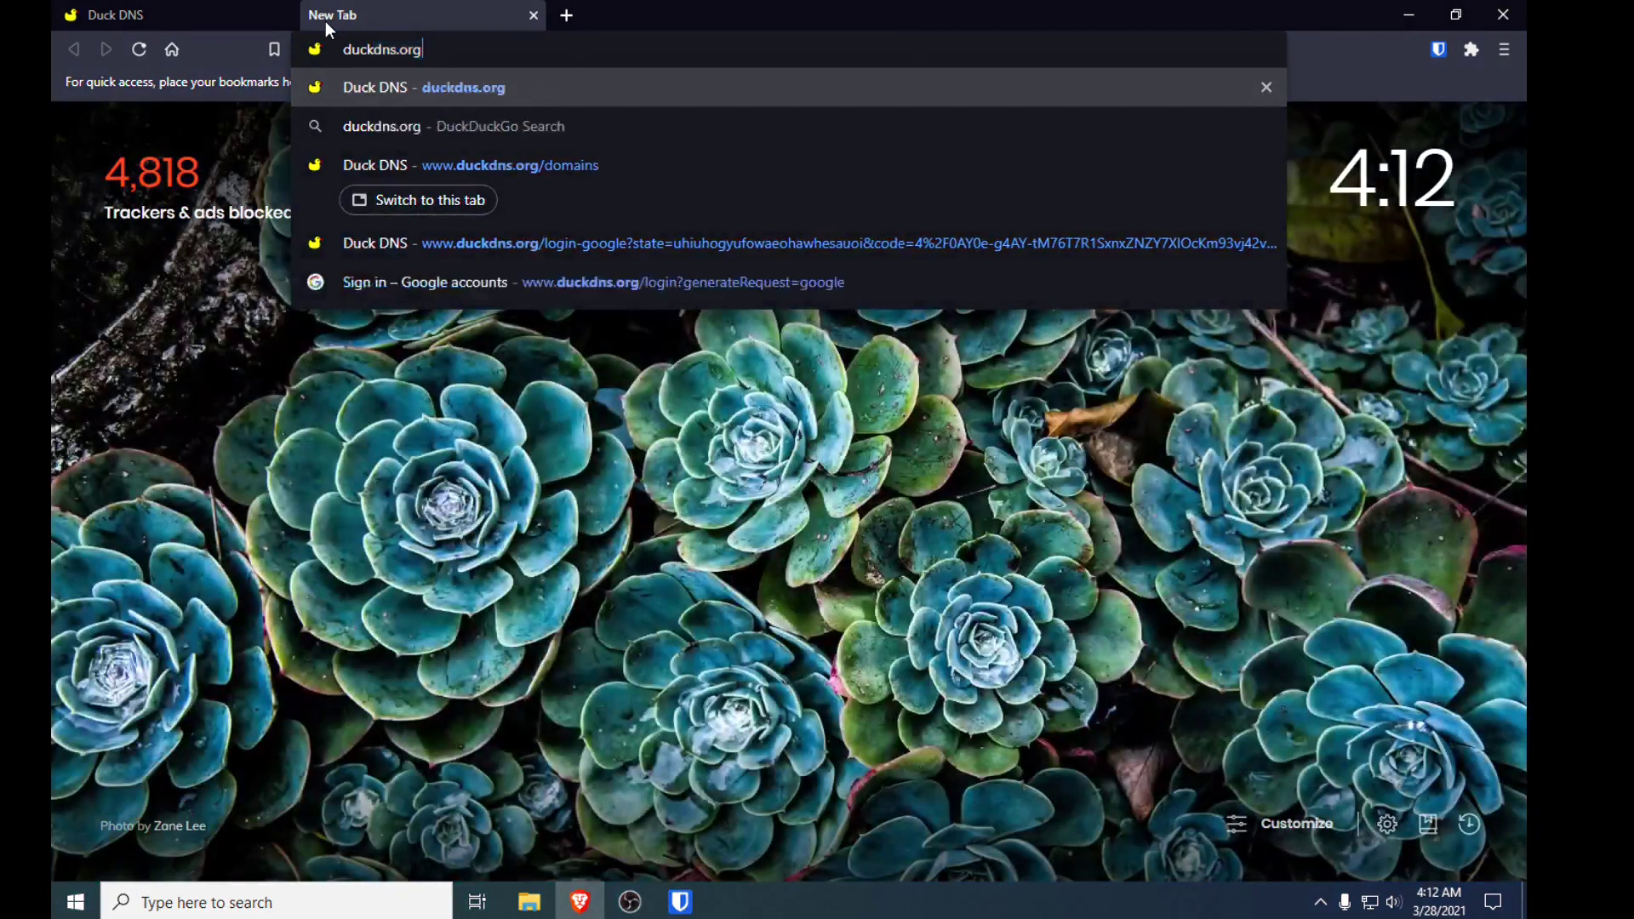
key(Return)
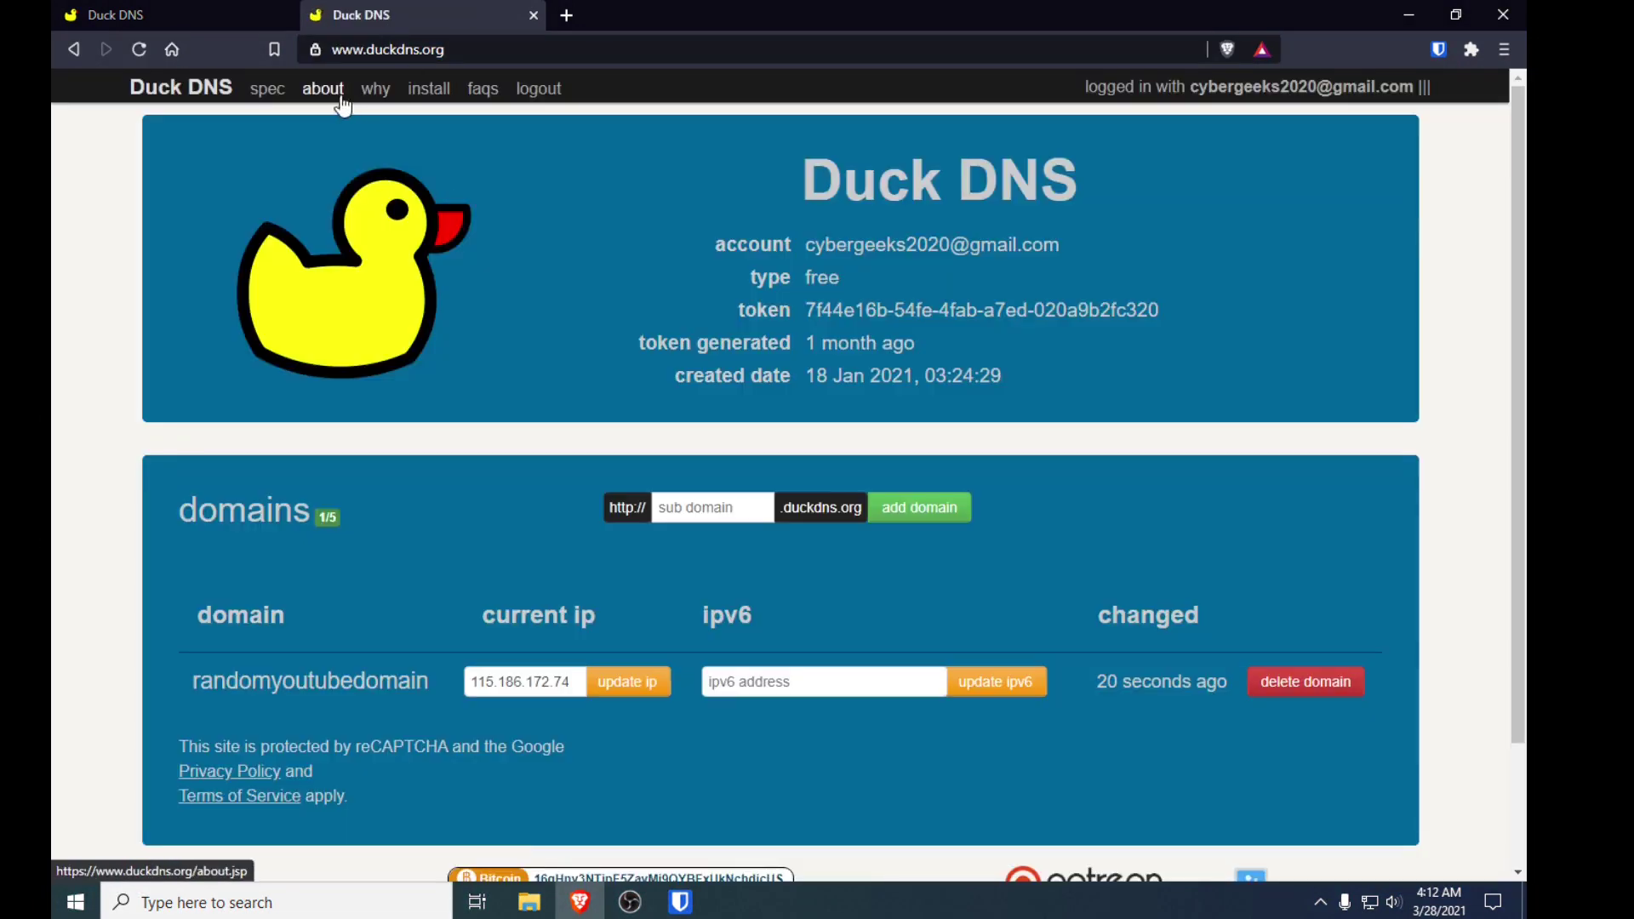
click(423, 92)
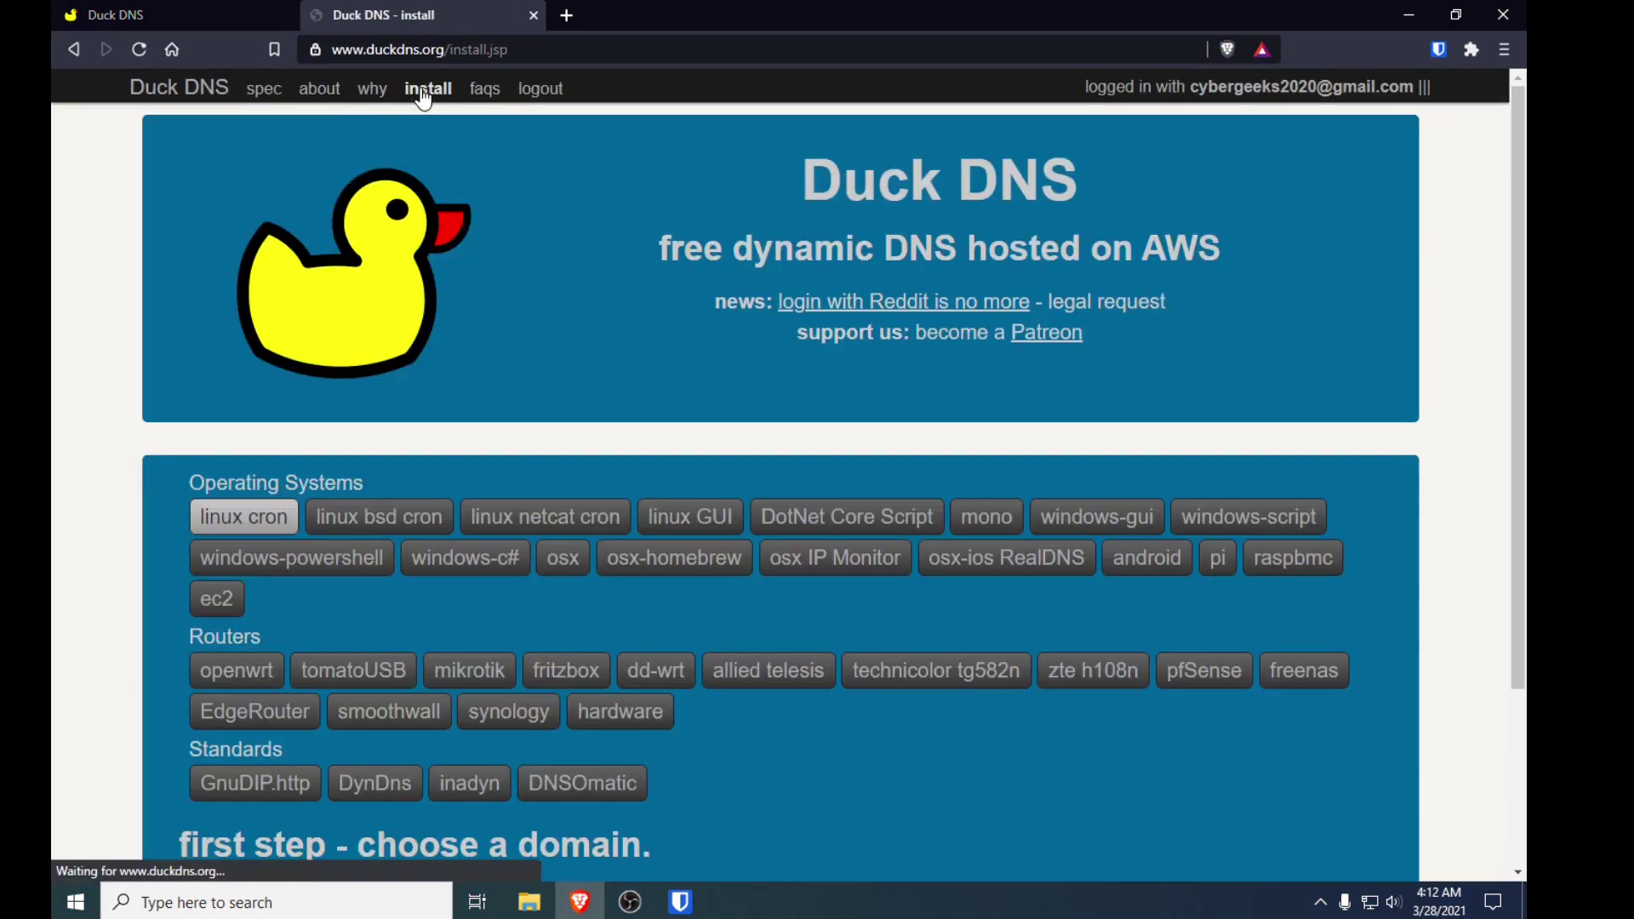
scroll(1266, 417, down, 1)
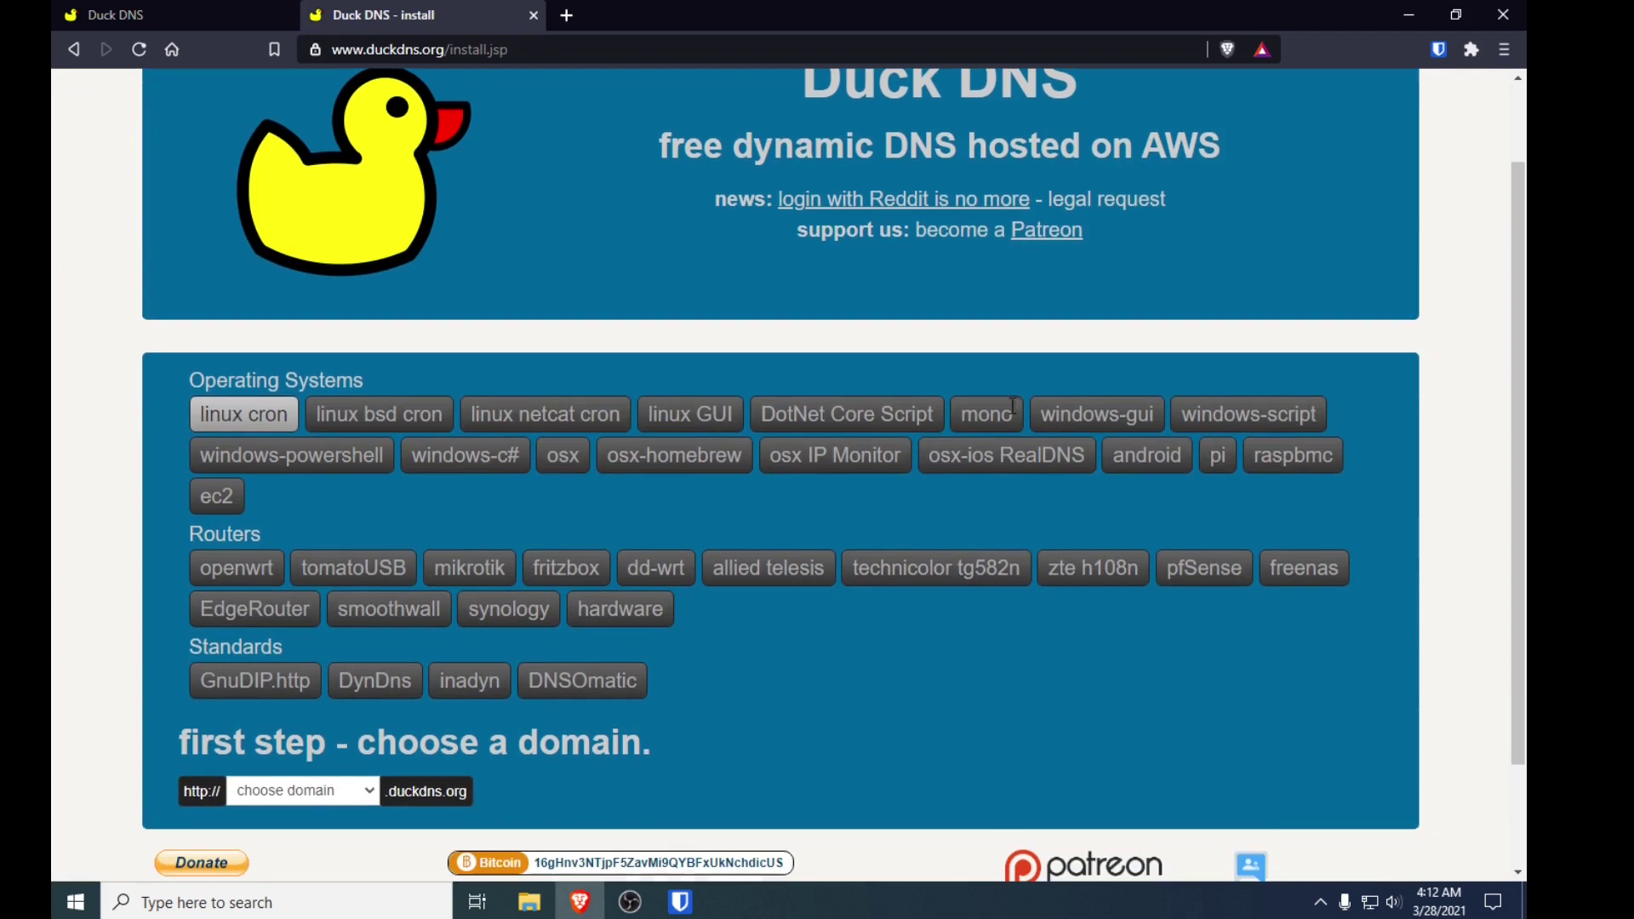
click(1139, 423)
scroll(543, 535, down, 2)
scroll(646, 567, up, 3)
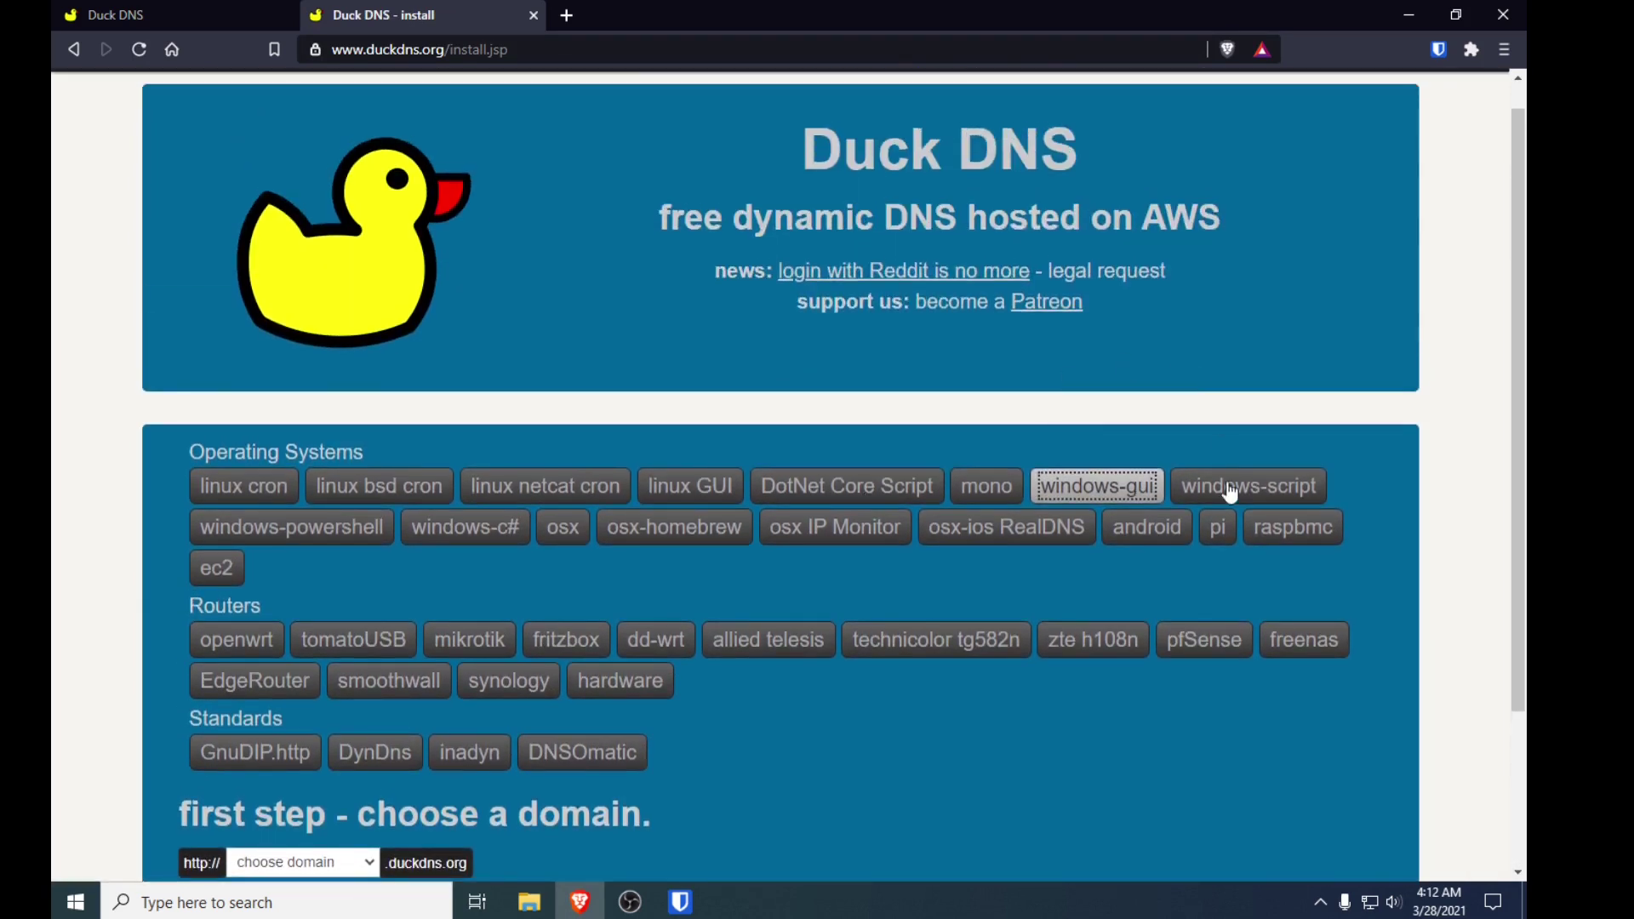
click(497, 534)
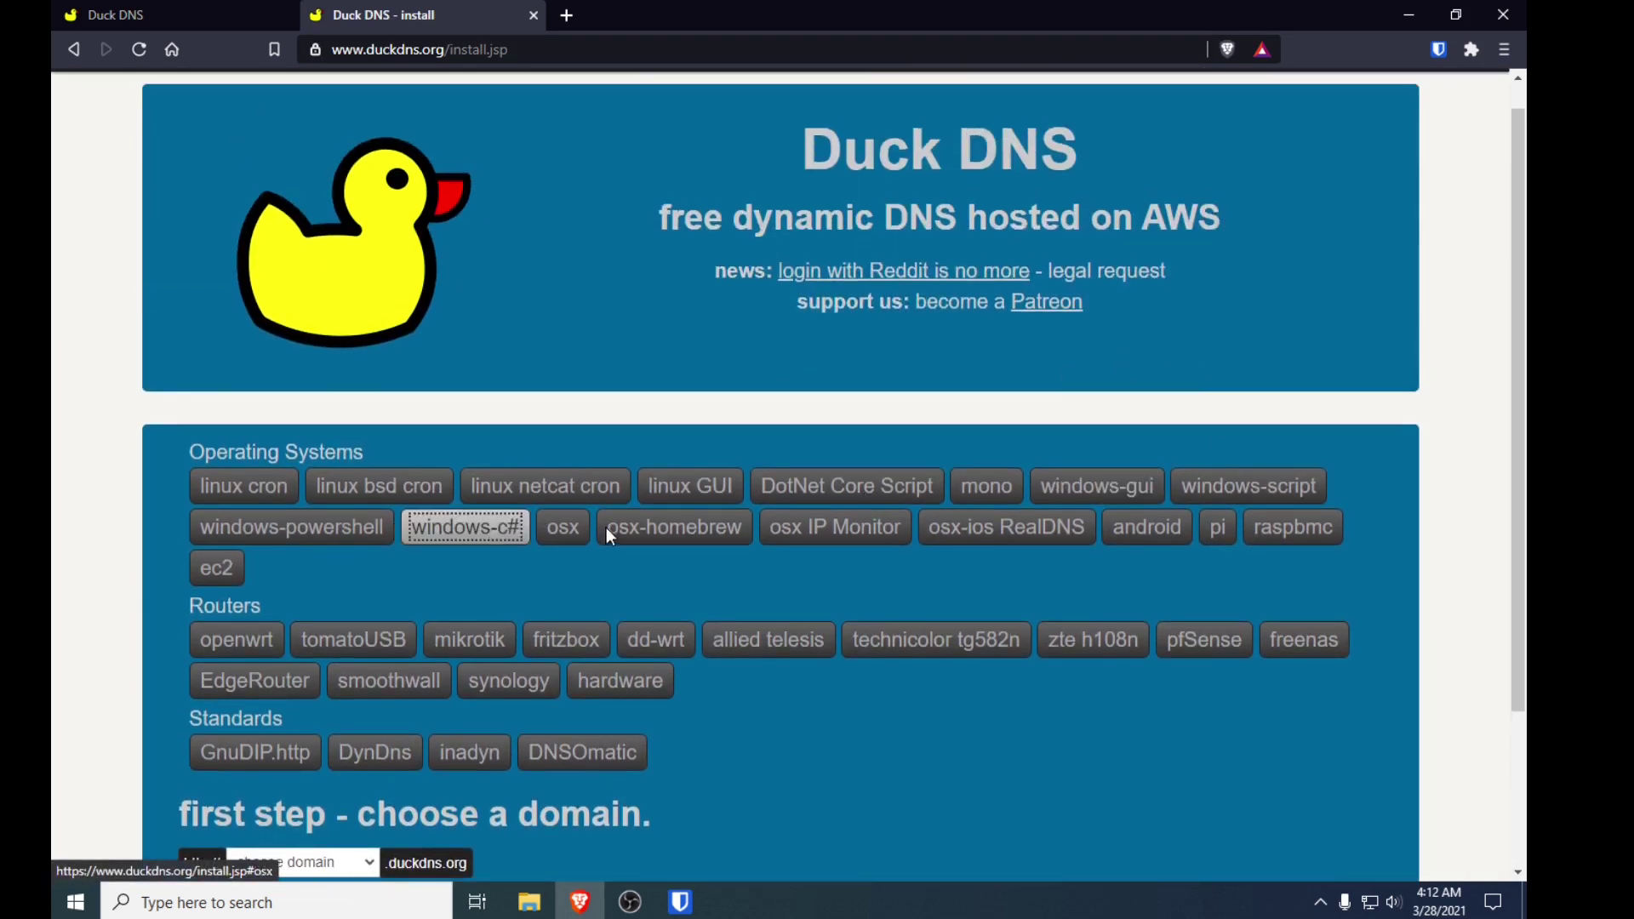
scroll(575, 548, down, 2)
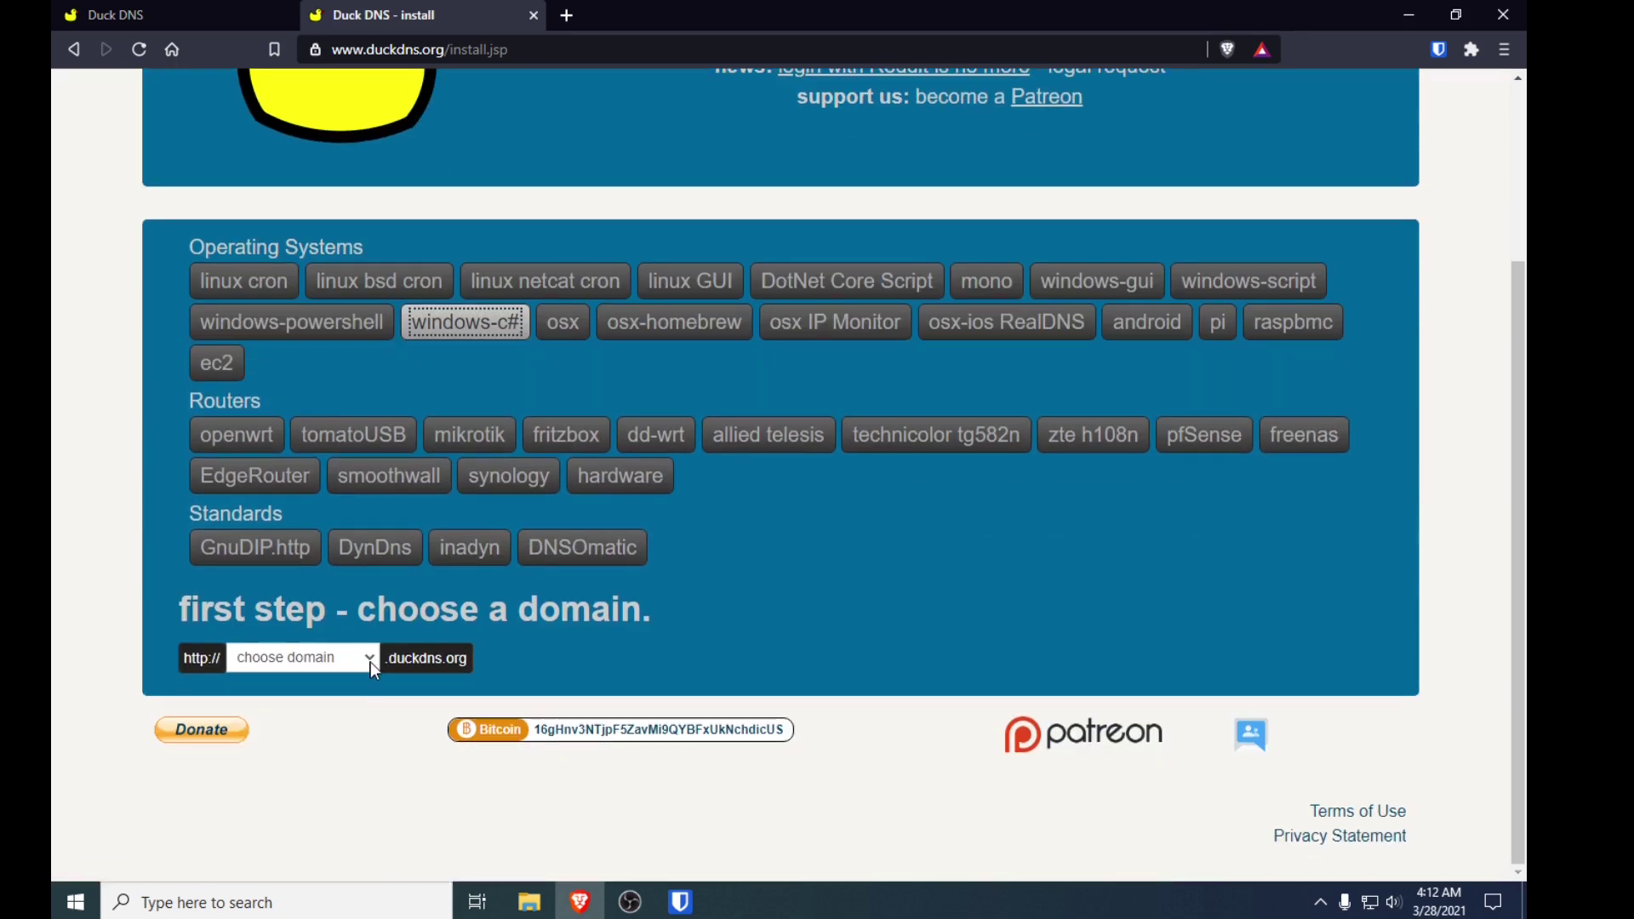
Step: Choose randomyoutubedomain in the instructions and open the GitHub updater link in a new tab
click(373, 660)
click(362, 705)
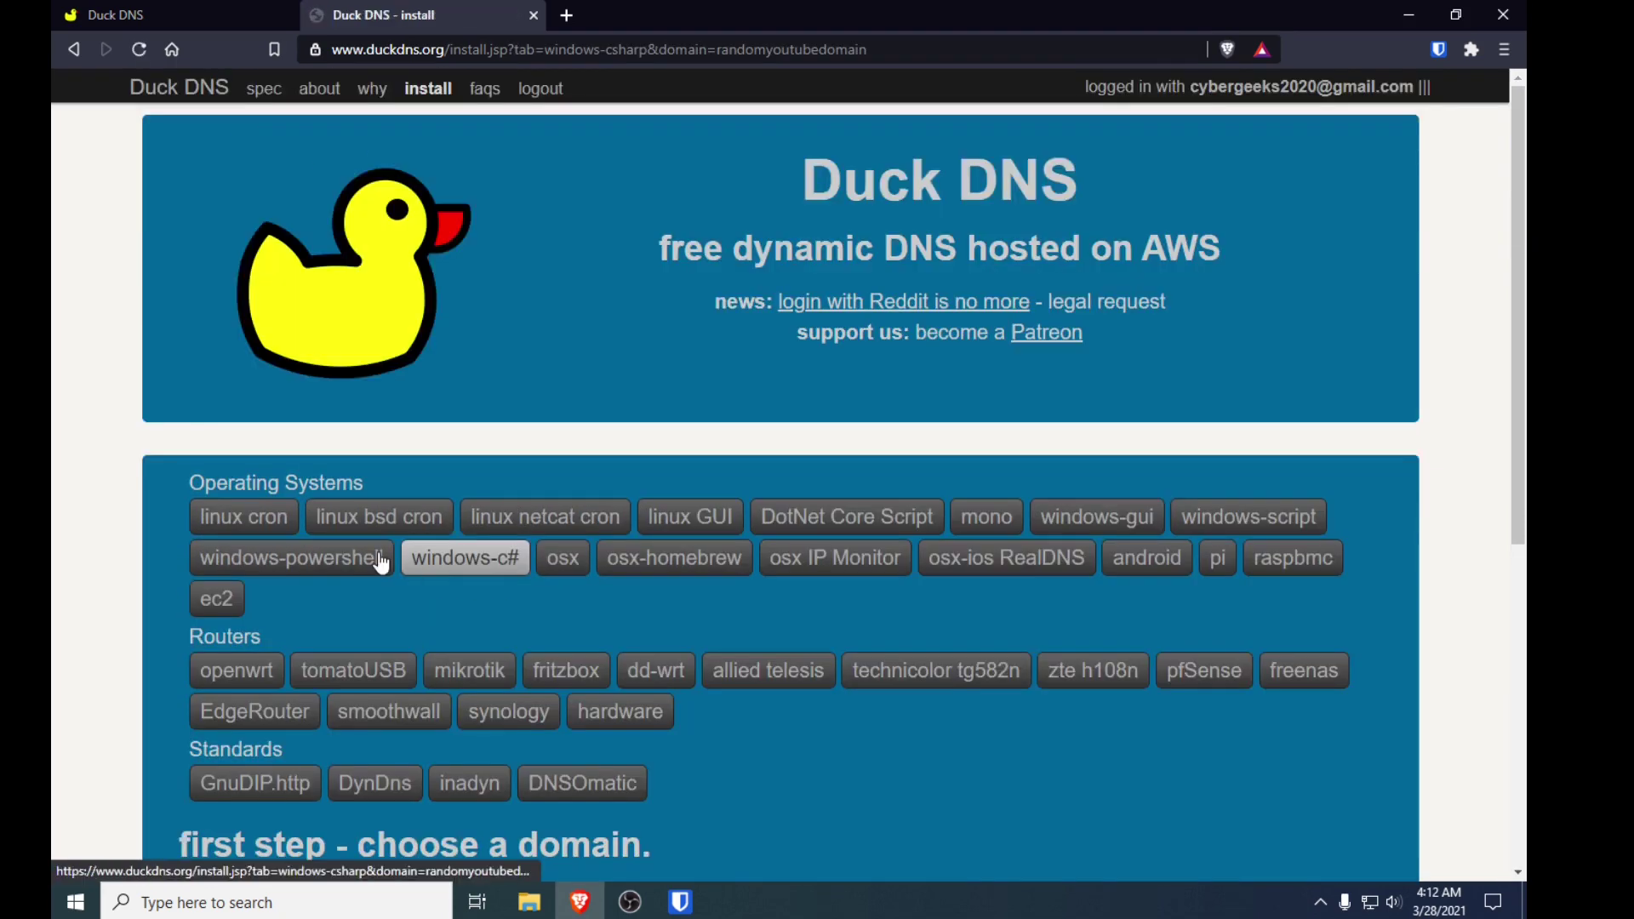
scroll(380, 563, down, 5)
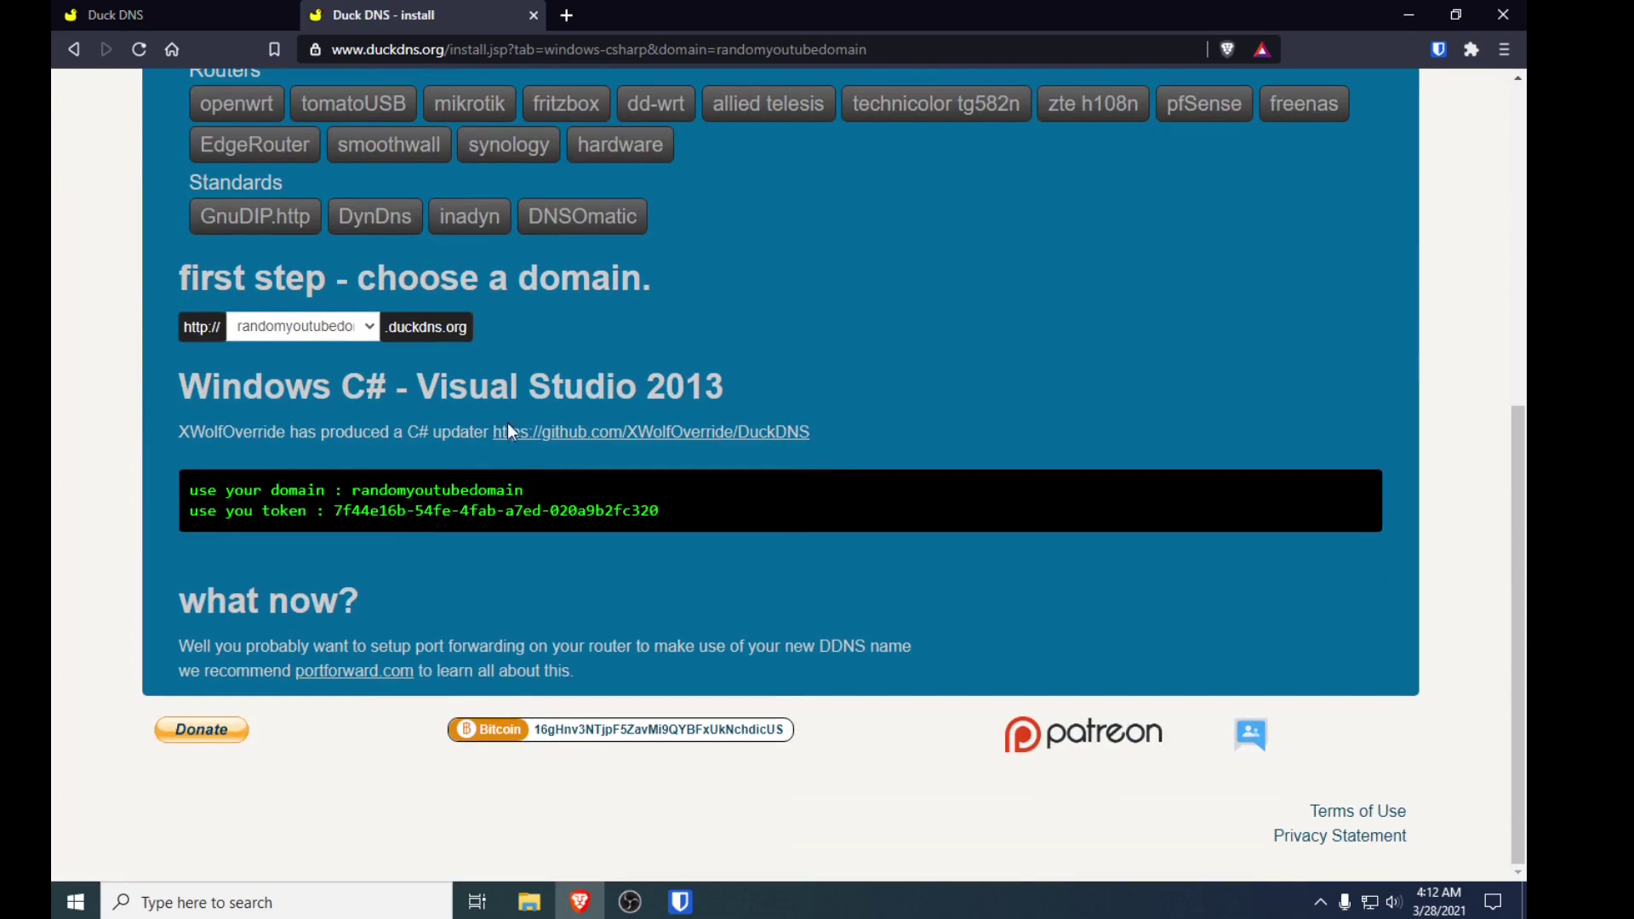
right_click(543, 430)
click(616, 440)
Step: Go to the XWolfOverride/DuckDNS GitHub page and open its releases list
click(719, 12)
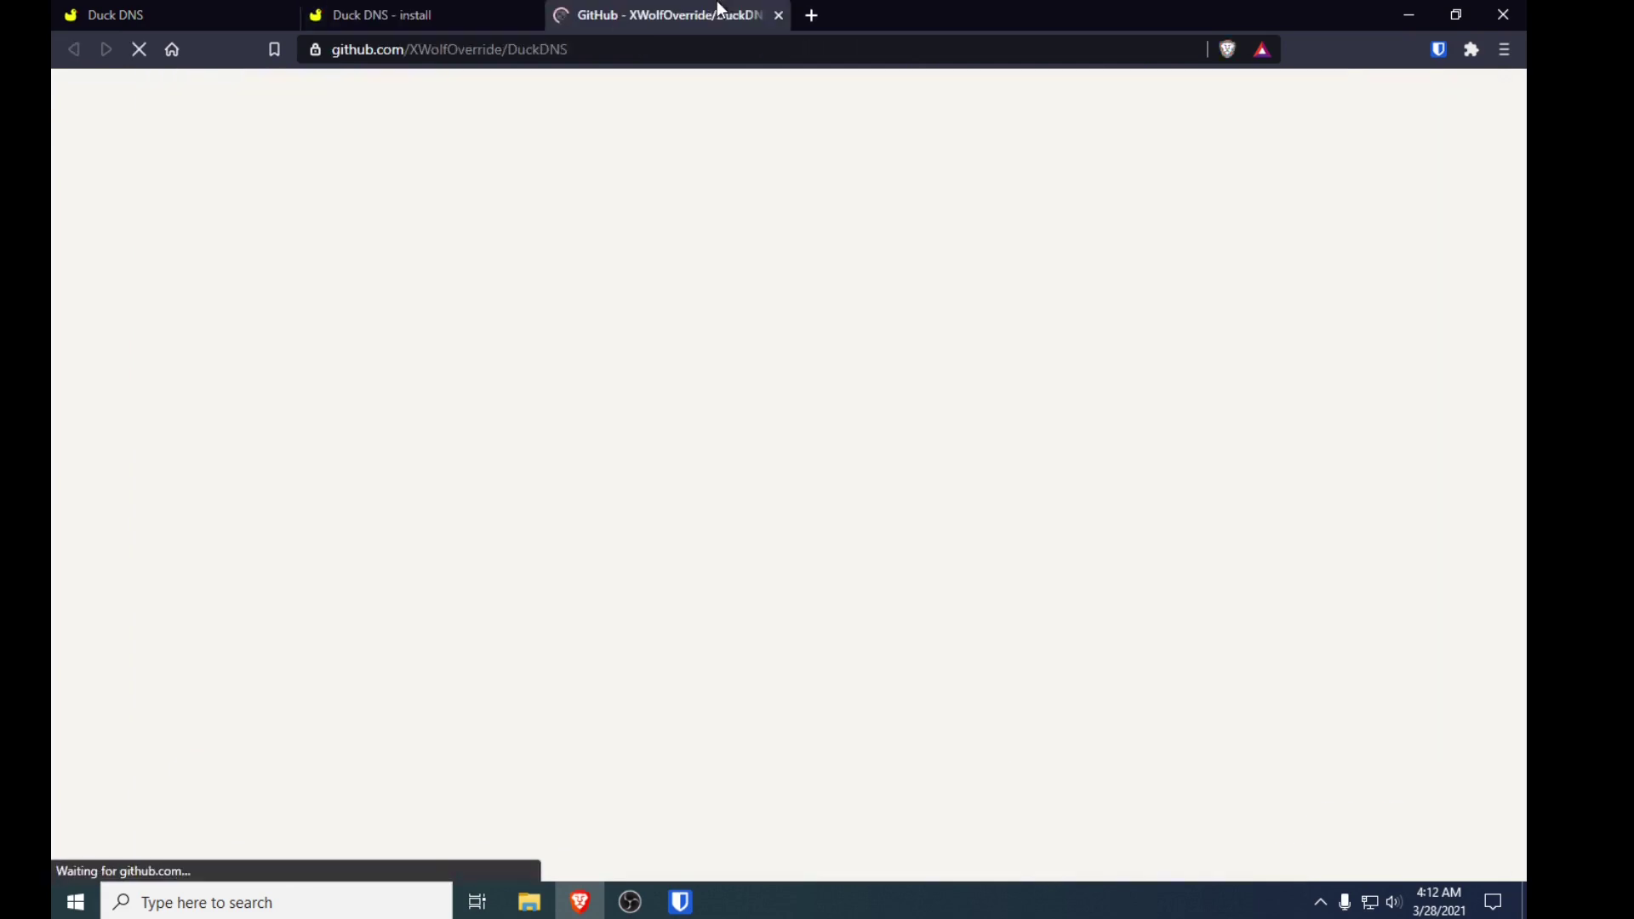
scroll(93, 439, down, 5)
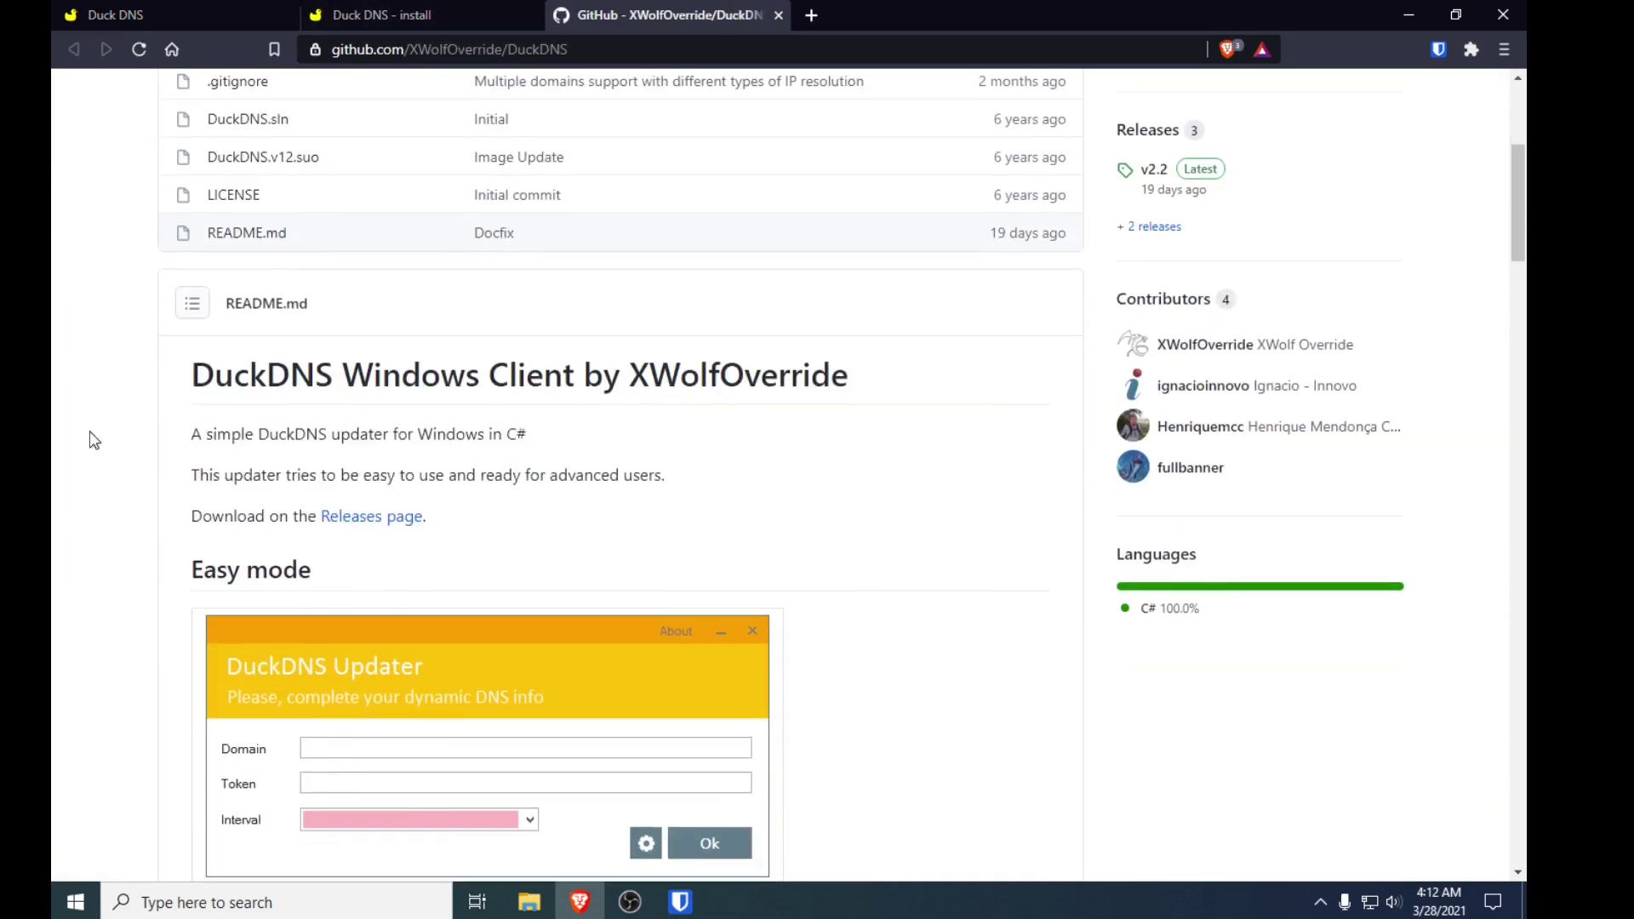
scroll(320, 445, down, 9)
scroll(321, 490, up, 7)
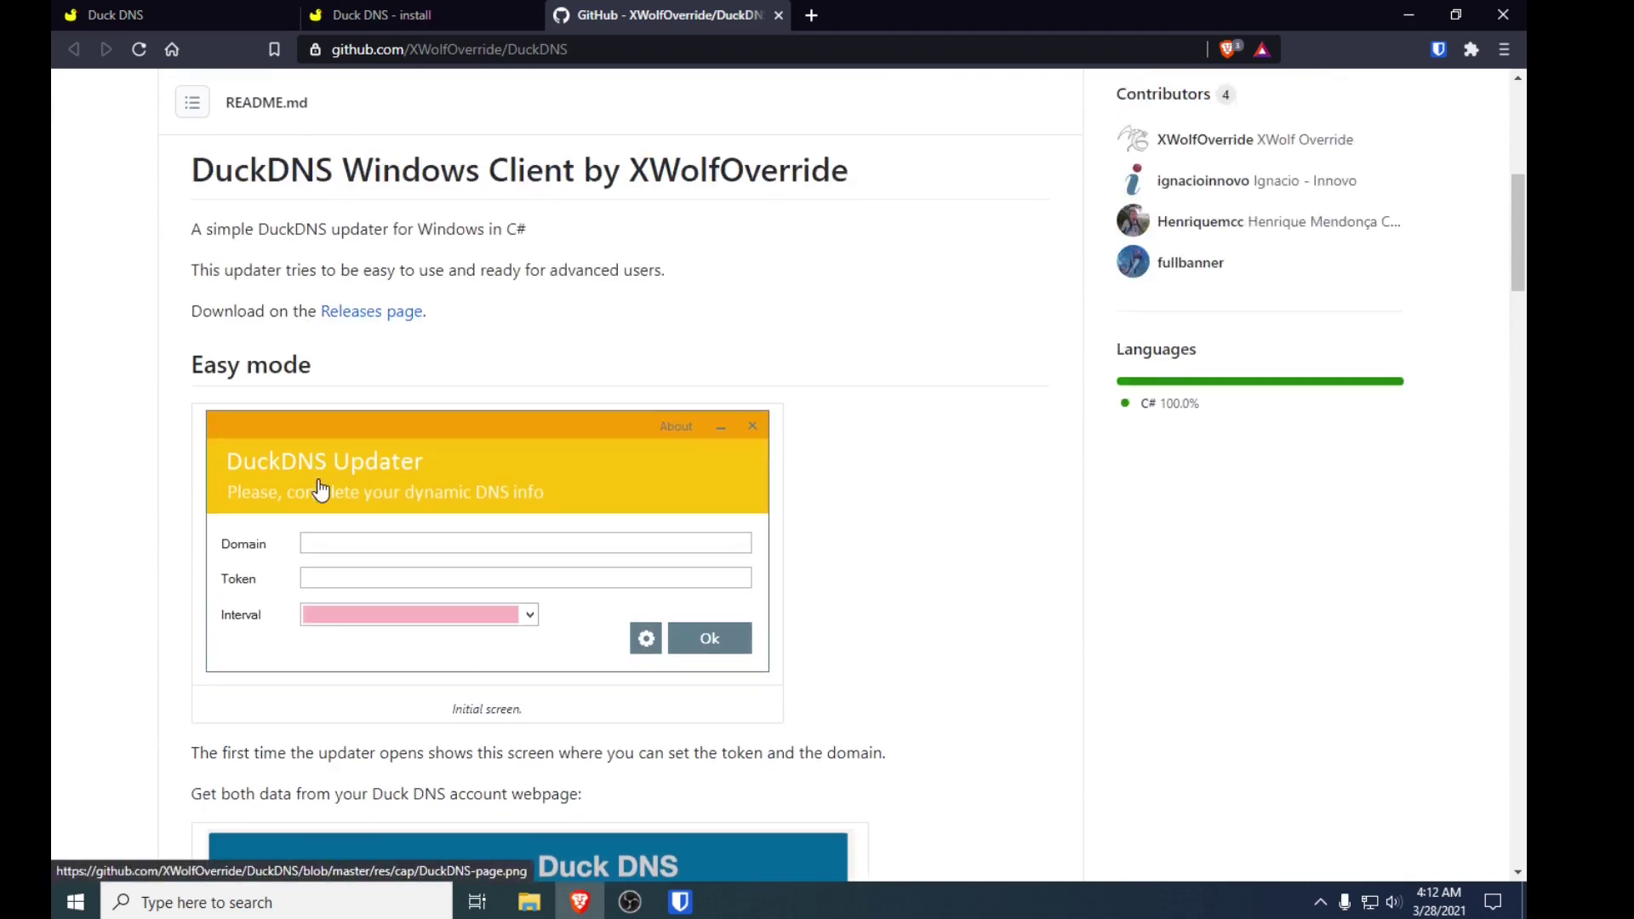
scroll(328, 483, down, 2)
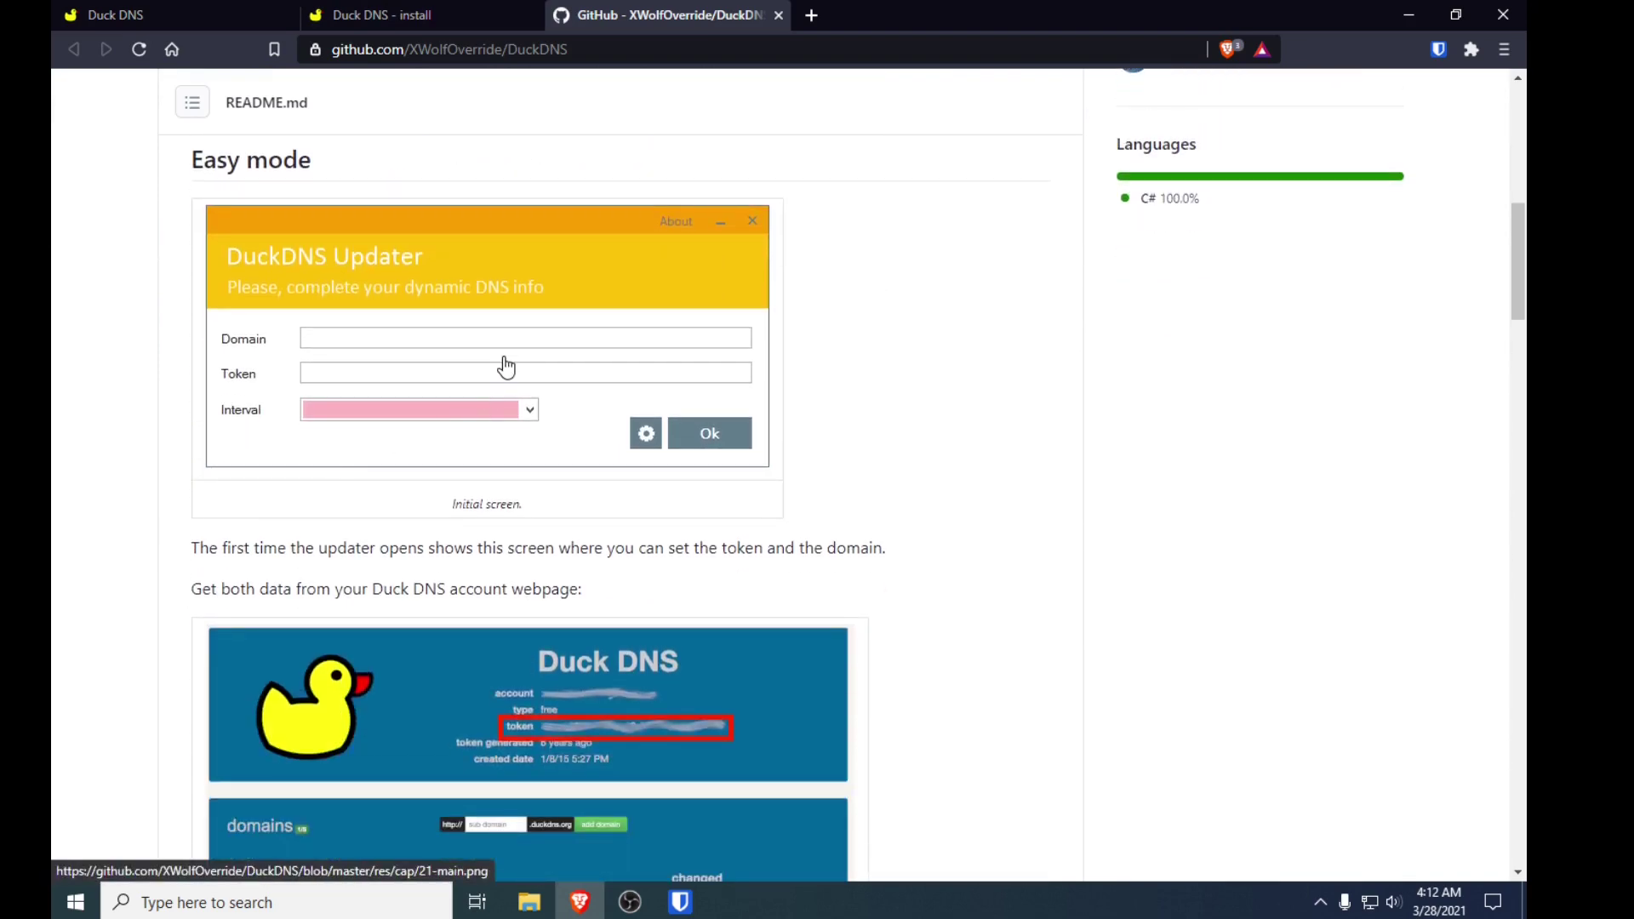
scroll(502, 365, up, 10)
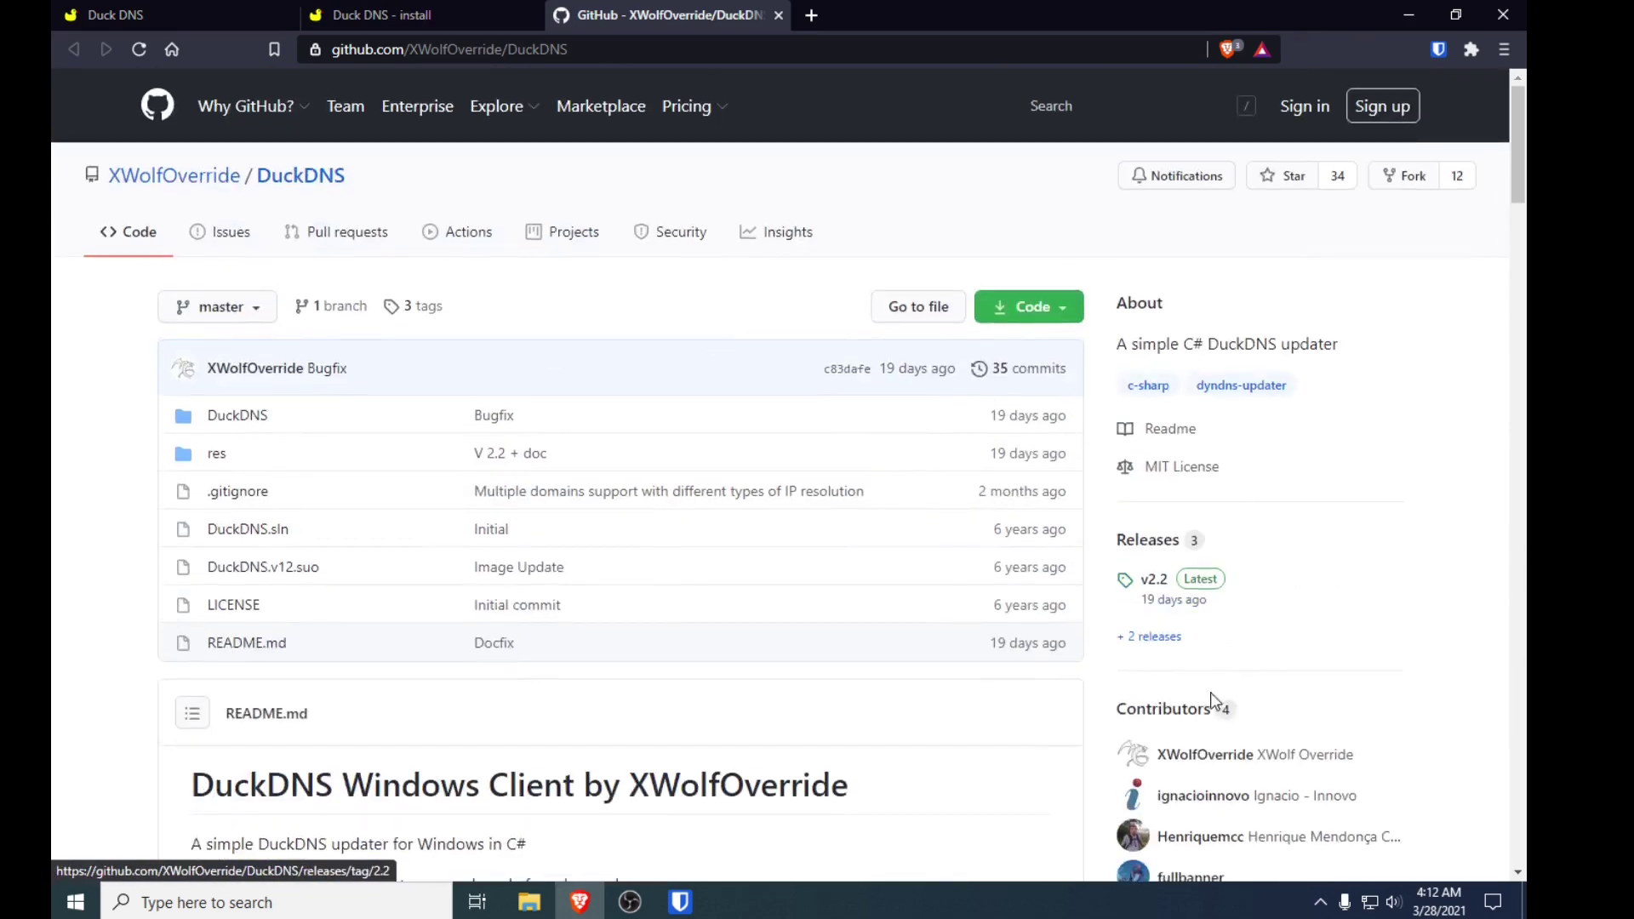
click(1151, 543)
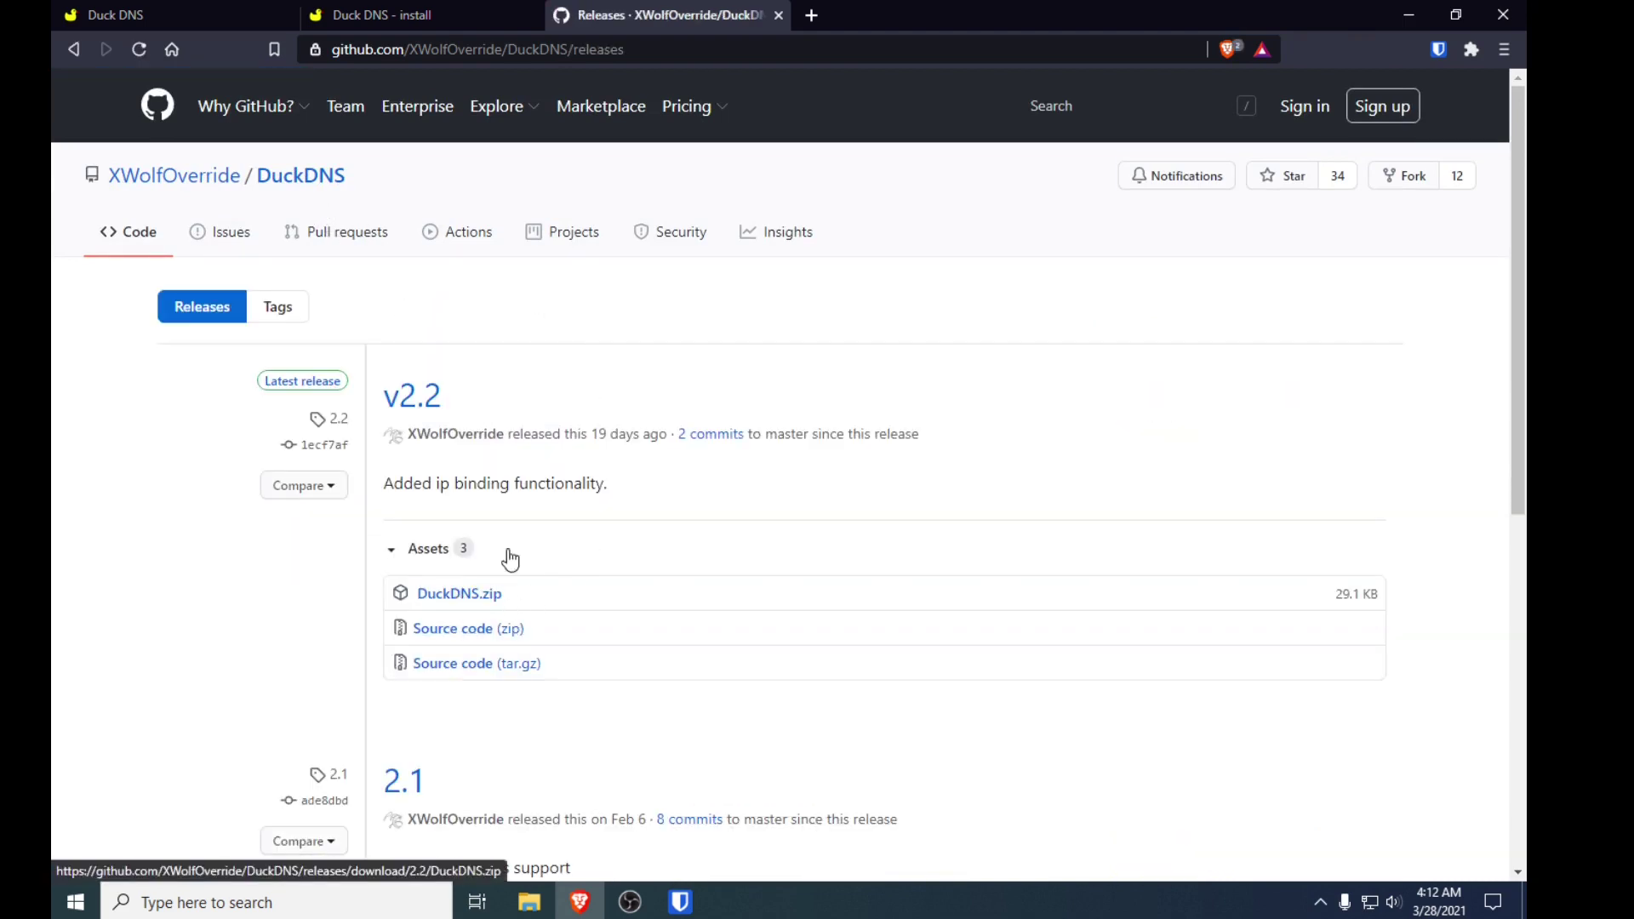
Step: Download DuckDNS.zip from the v2.2 release into Downloads and close the releases tab
scroll(474, 521, down, 2)
click(457, 391)
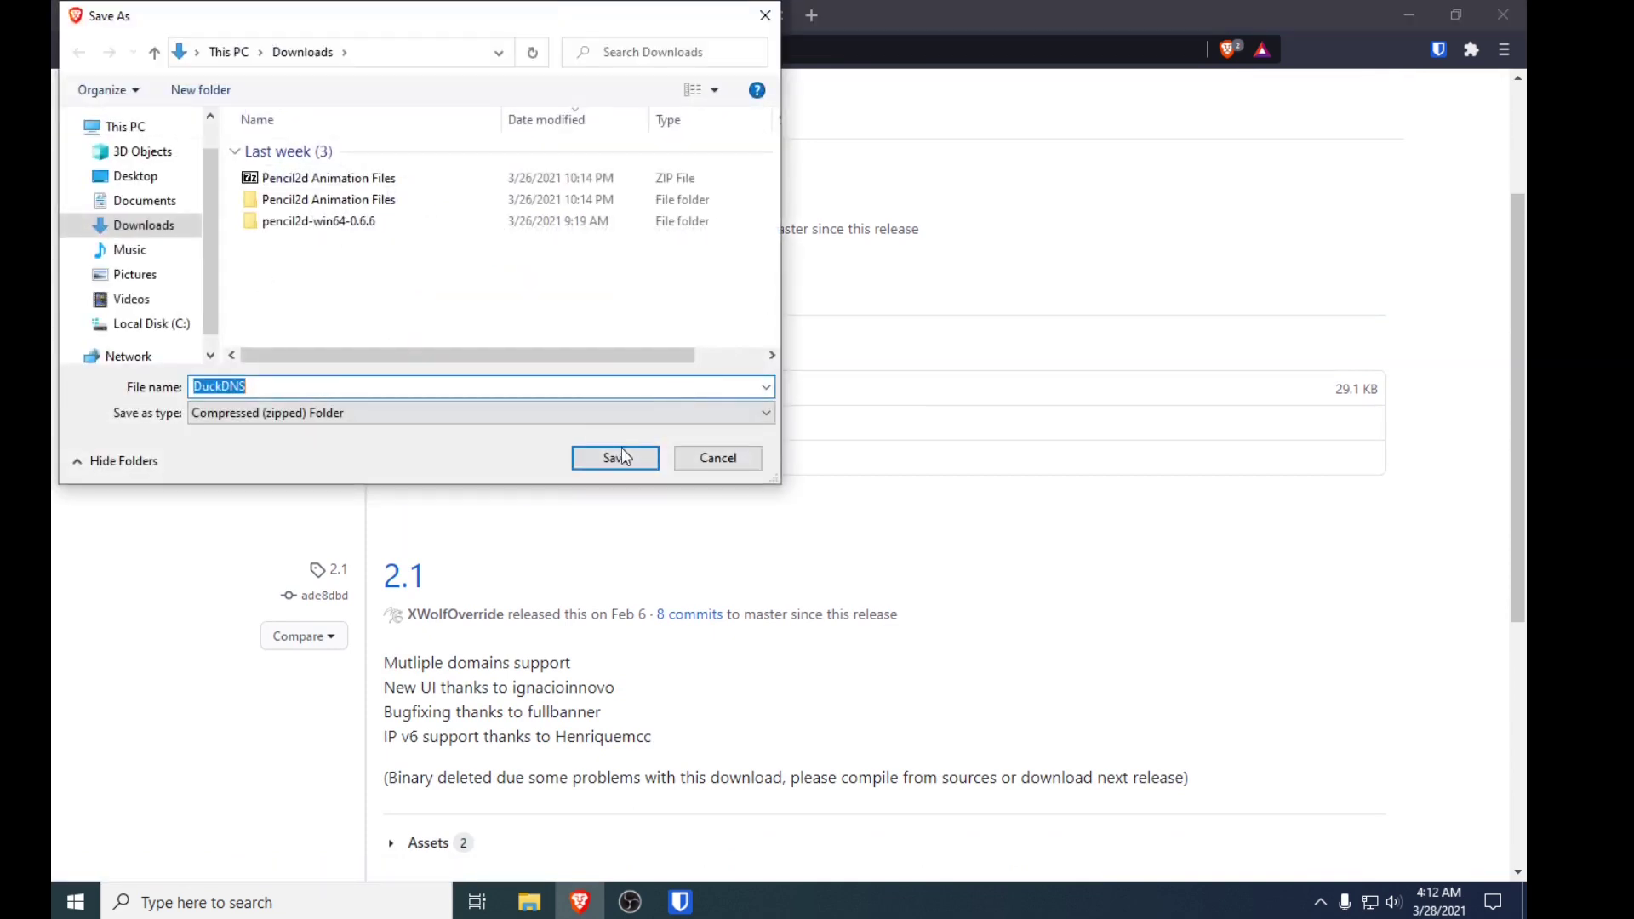
click(622, 451)
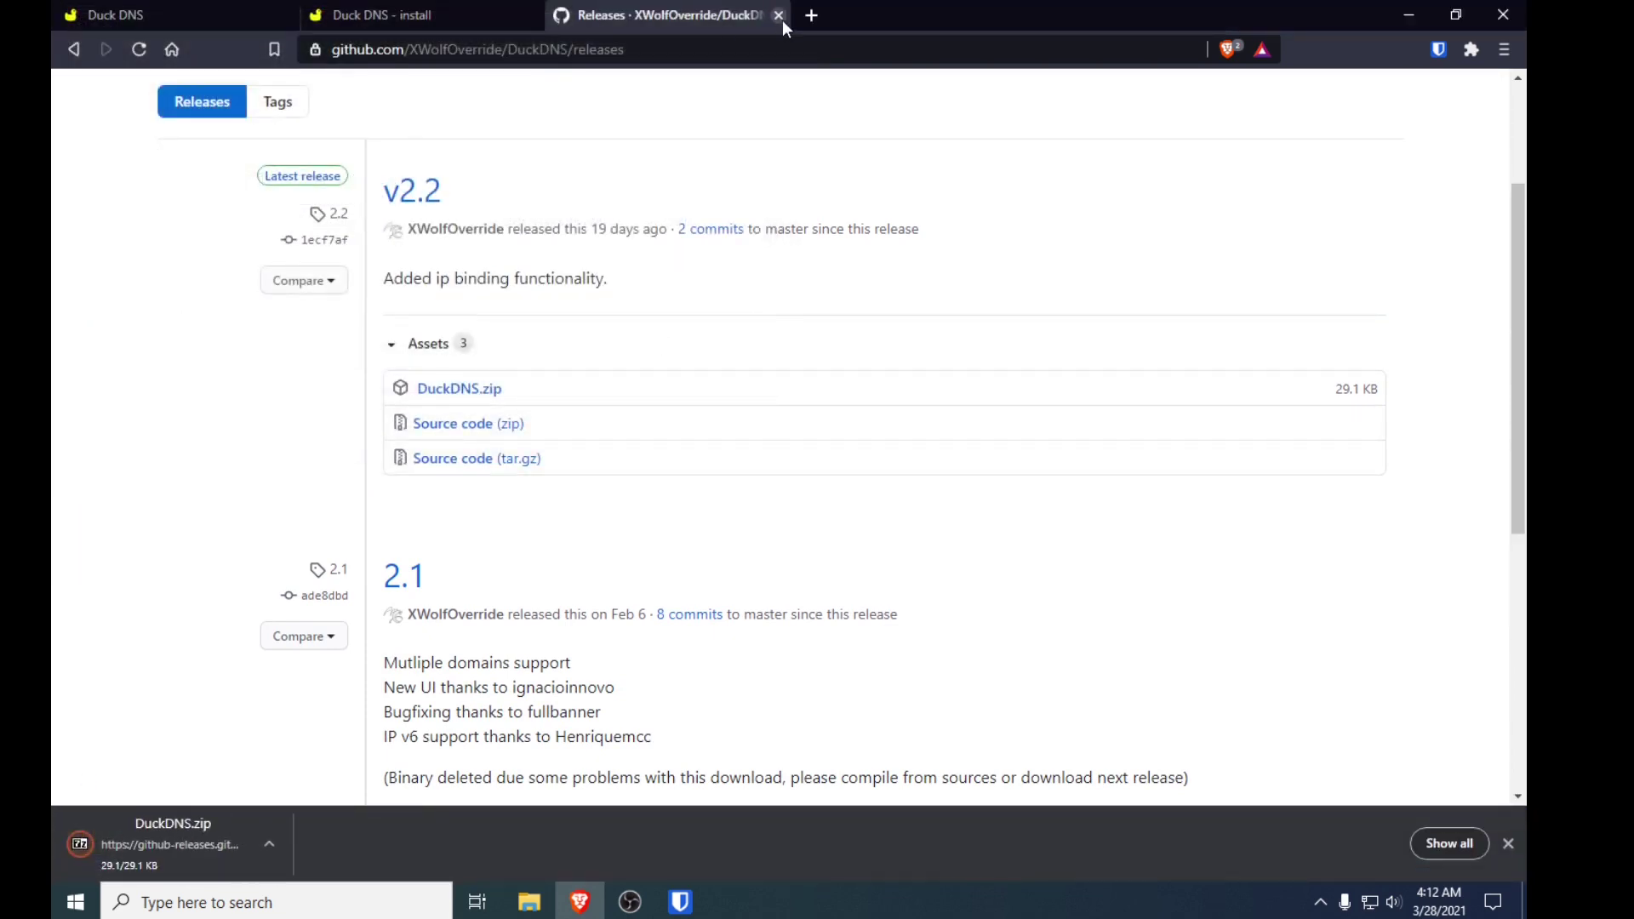
click(778, 15)
click(1455, 15)
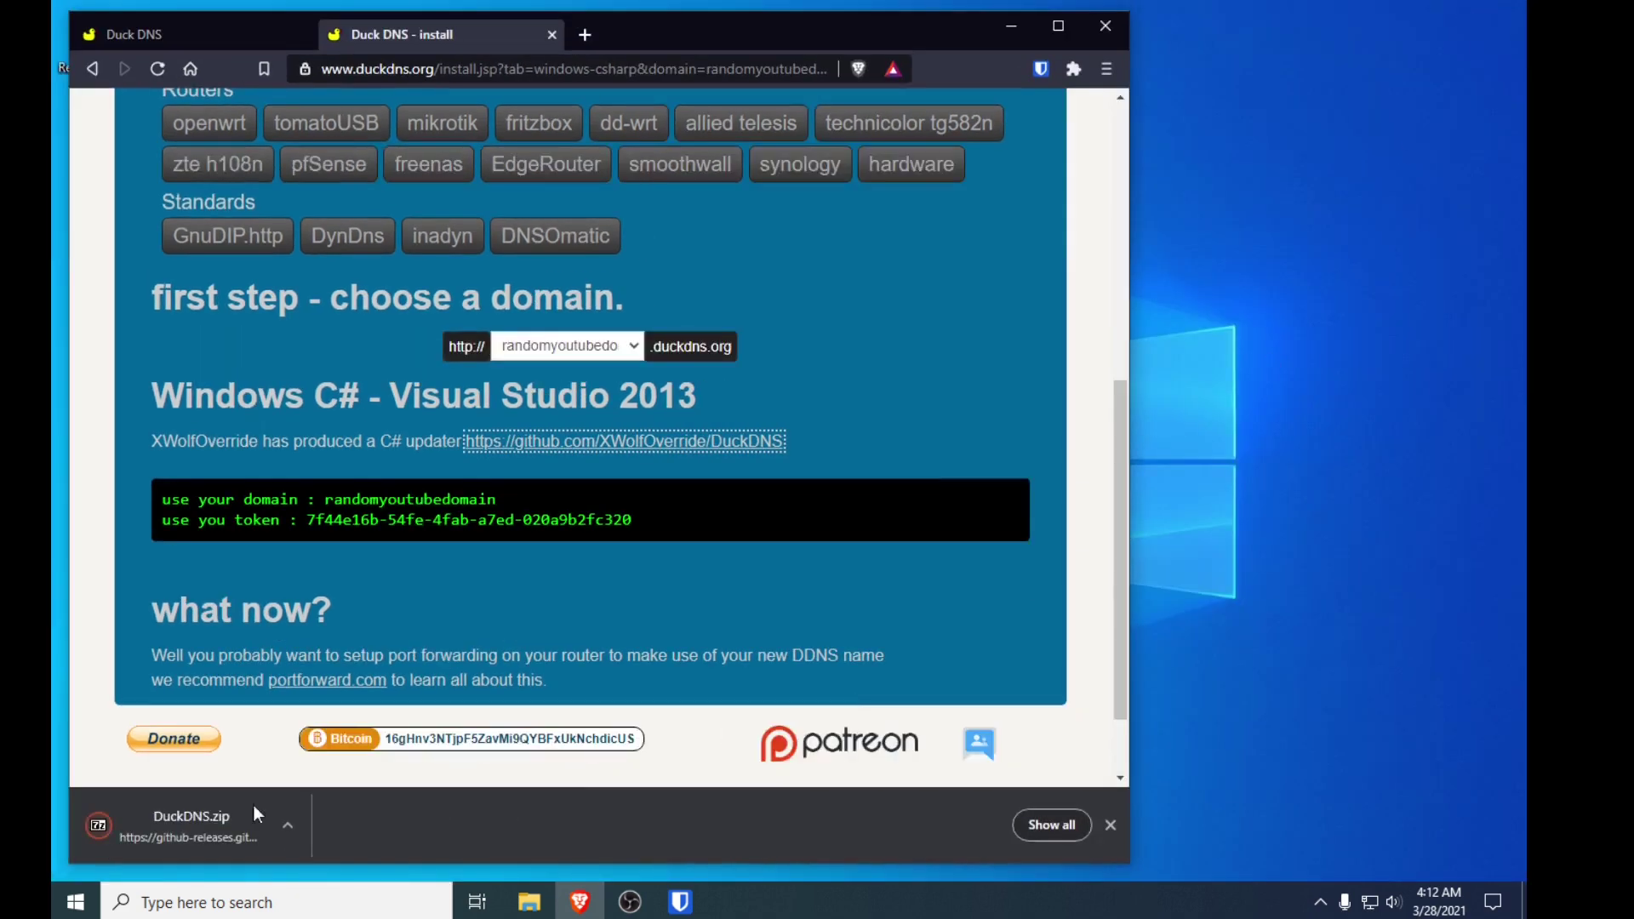
Step: Put DuckDNS.zip on the desktop, extract it to a DuckDNS folder, and delete the archive
drag(254, 815, 554, 249)
click(1010, 26)
right_click(532, 245)
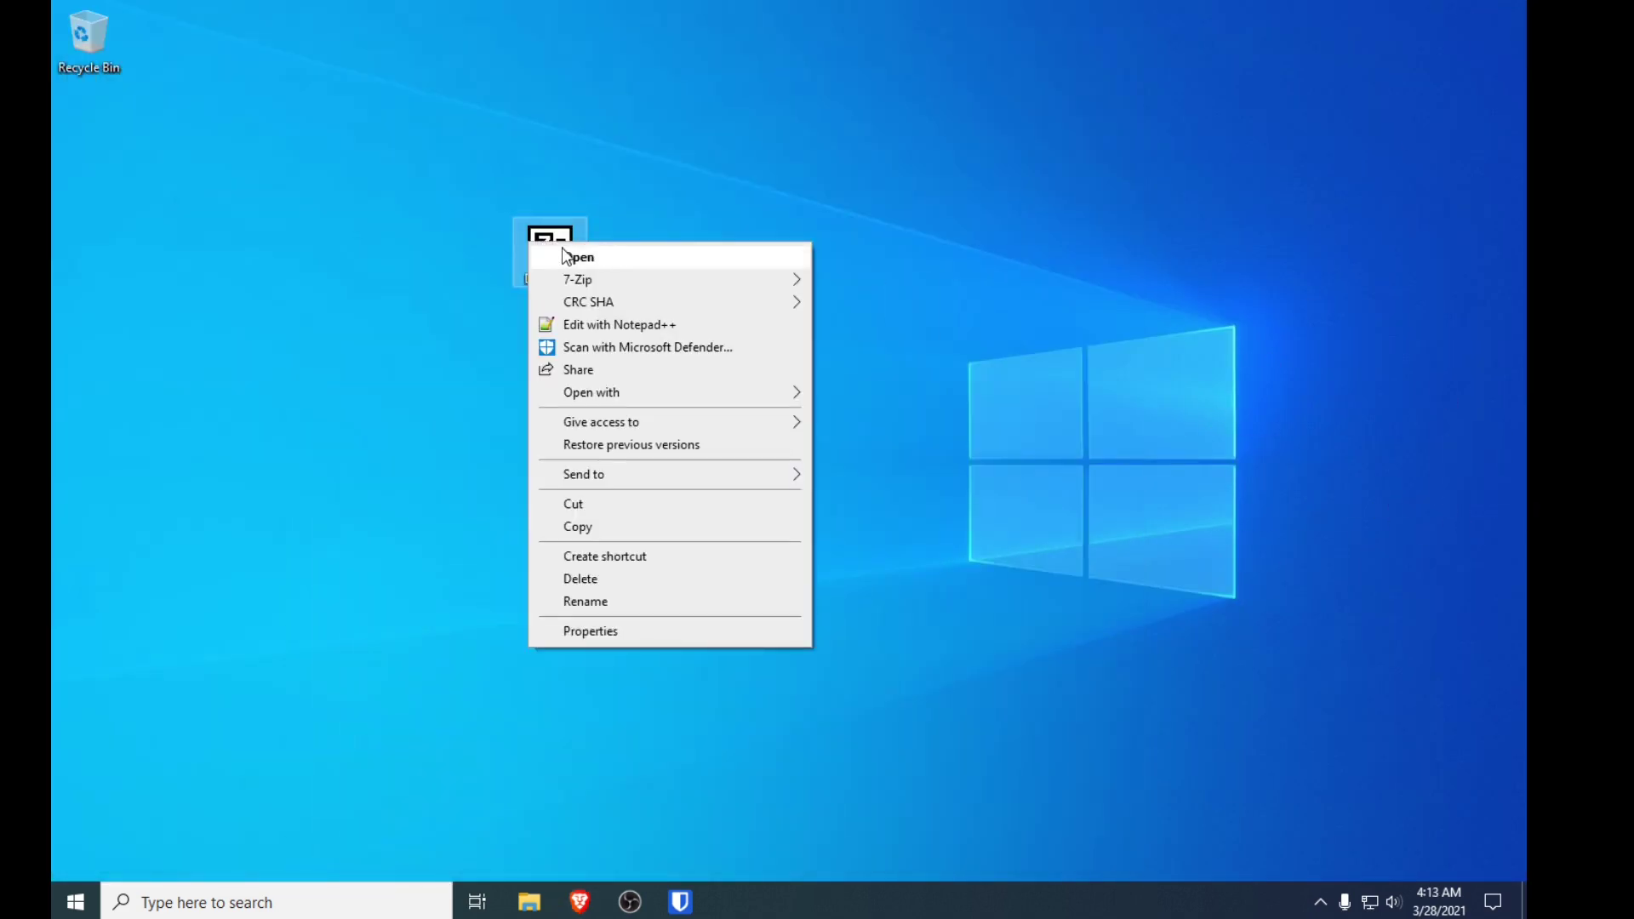
mouse_move(766, 280)
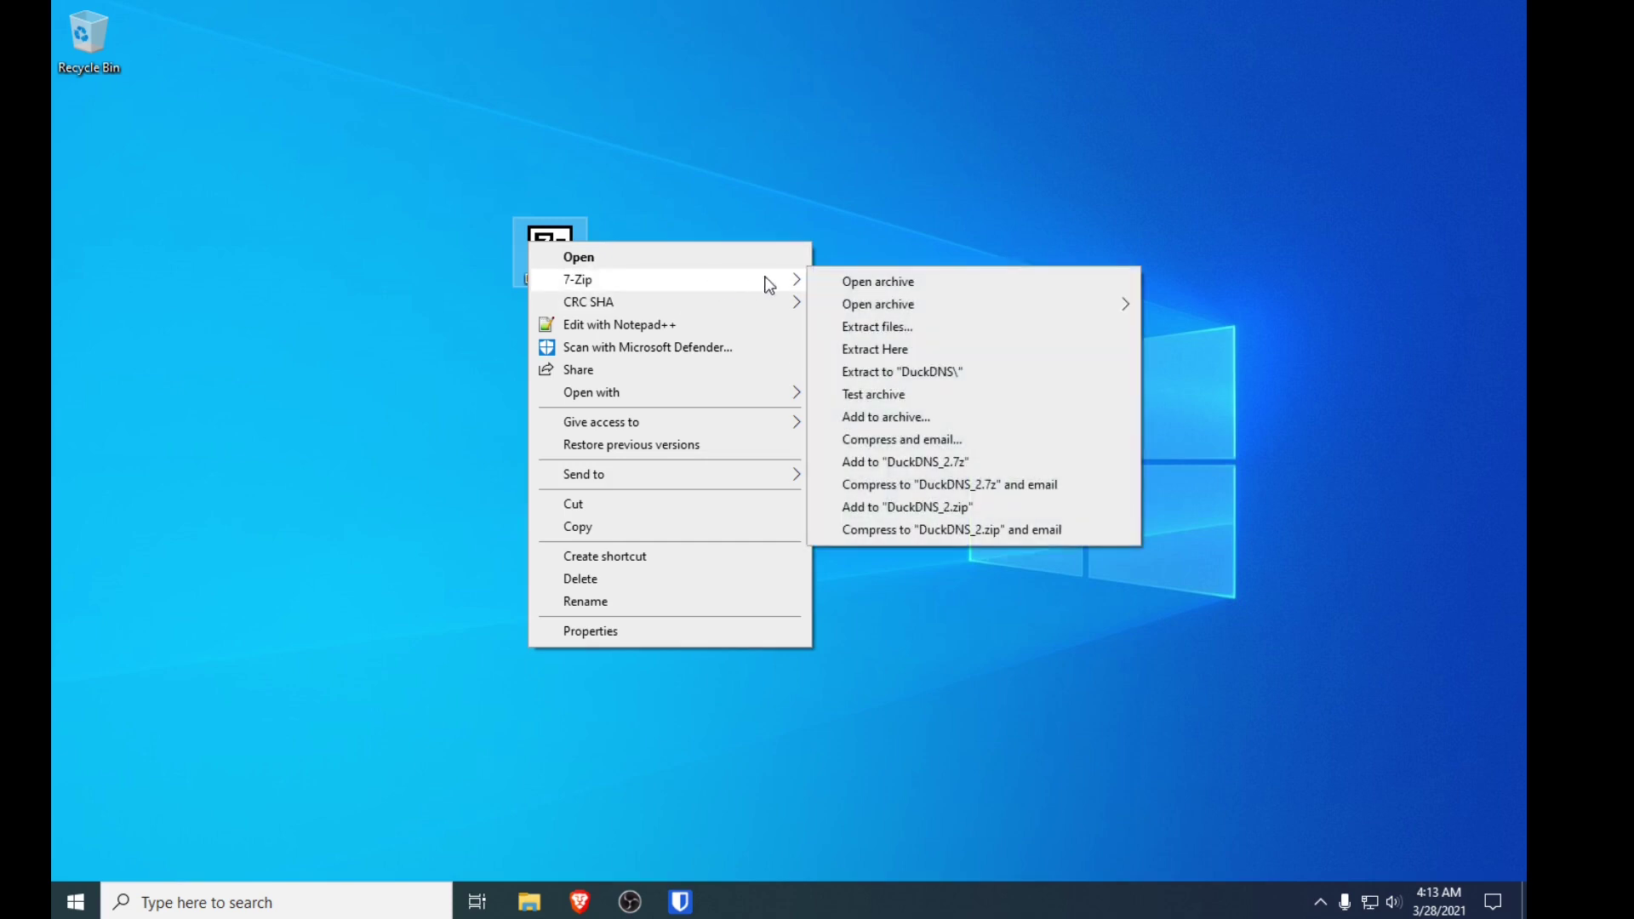
click(947, 374)
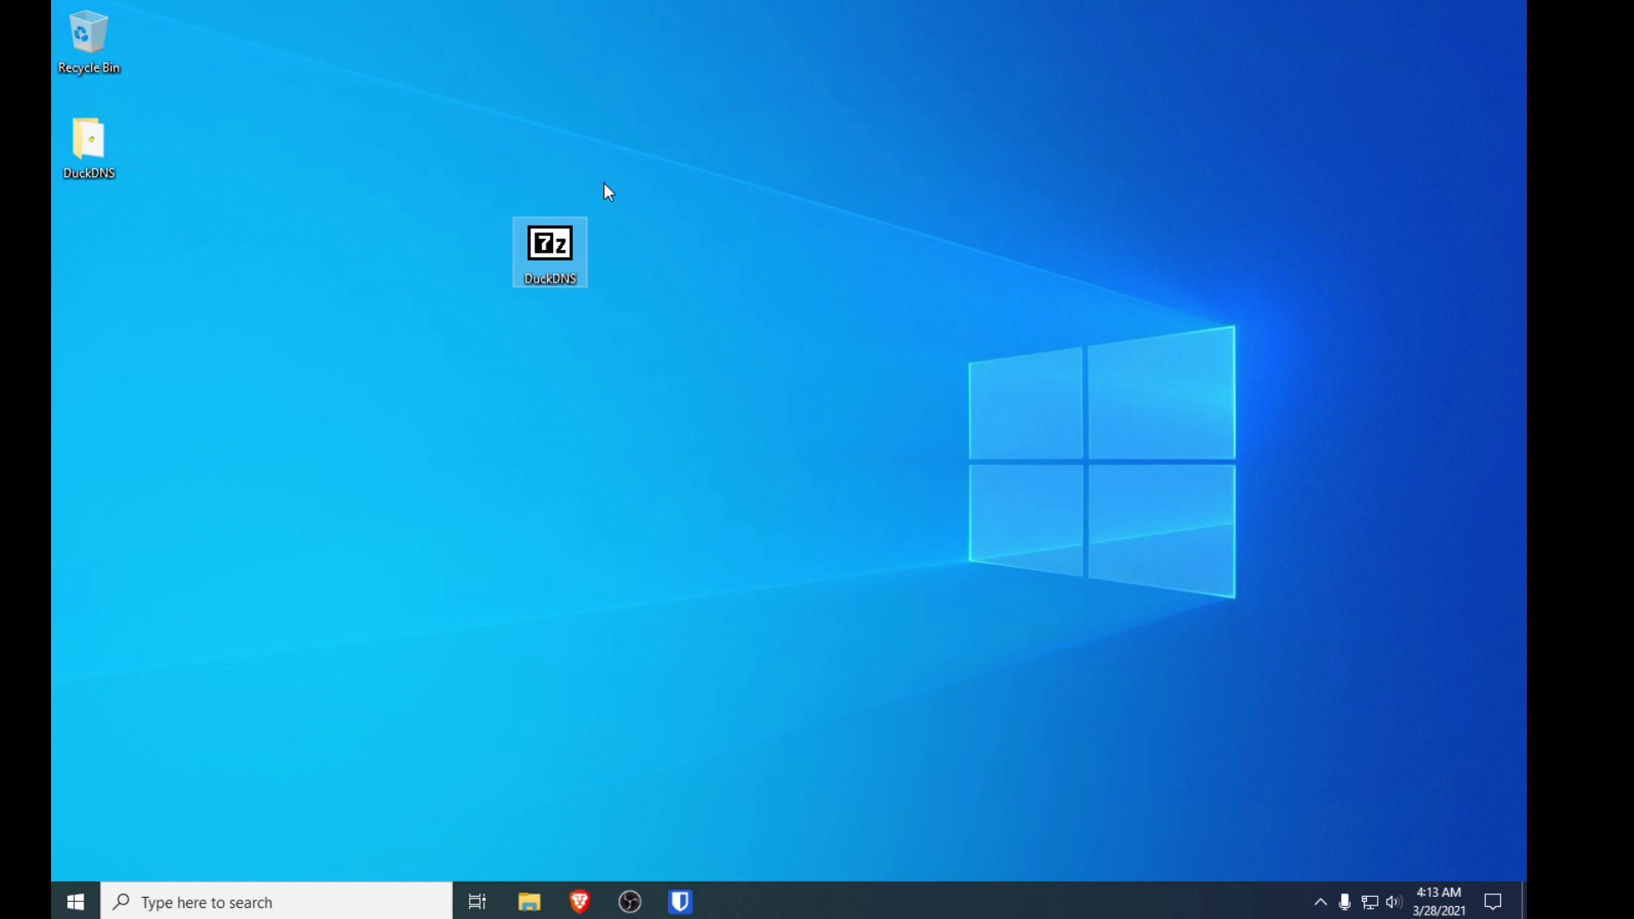
drag(549, 247, 90, 43)
Step: Move the DuckDNS application from the extracted folder onto the desktop
double_click(87, 164)
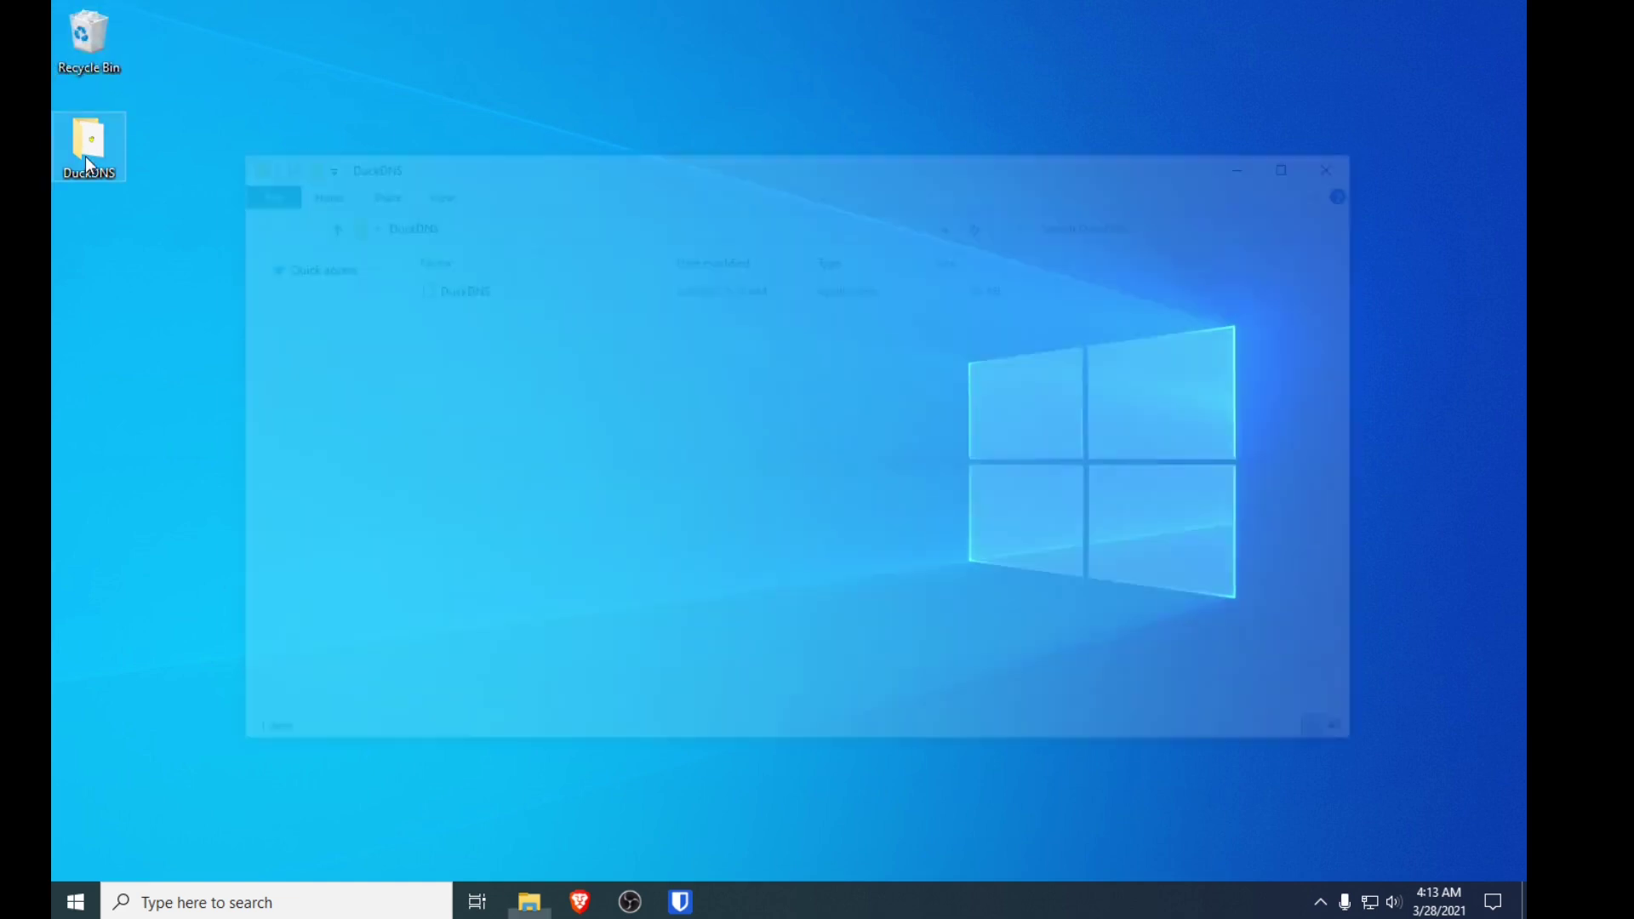
click(473, 288)
drag(473, 289, 1190, 89)
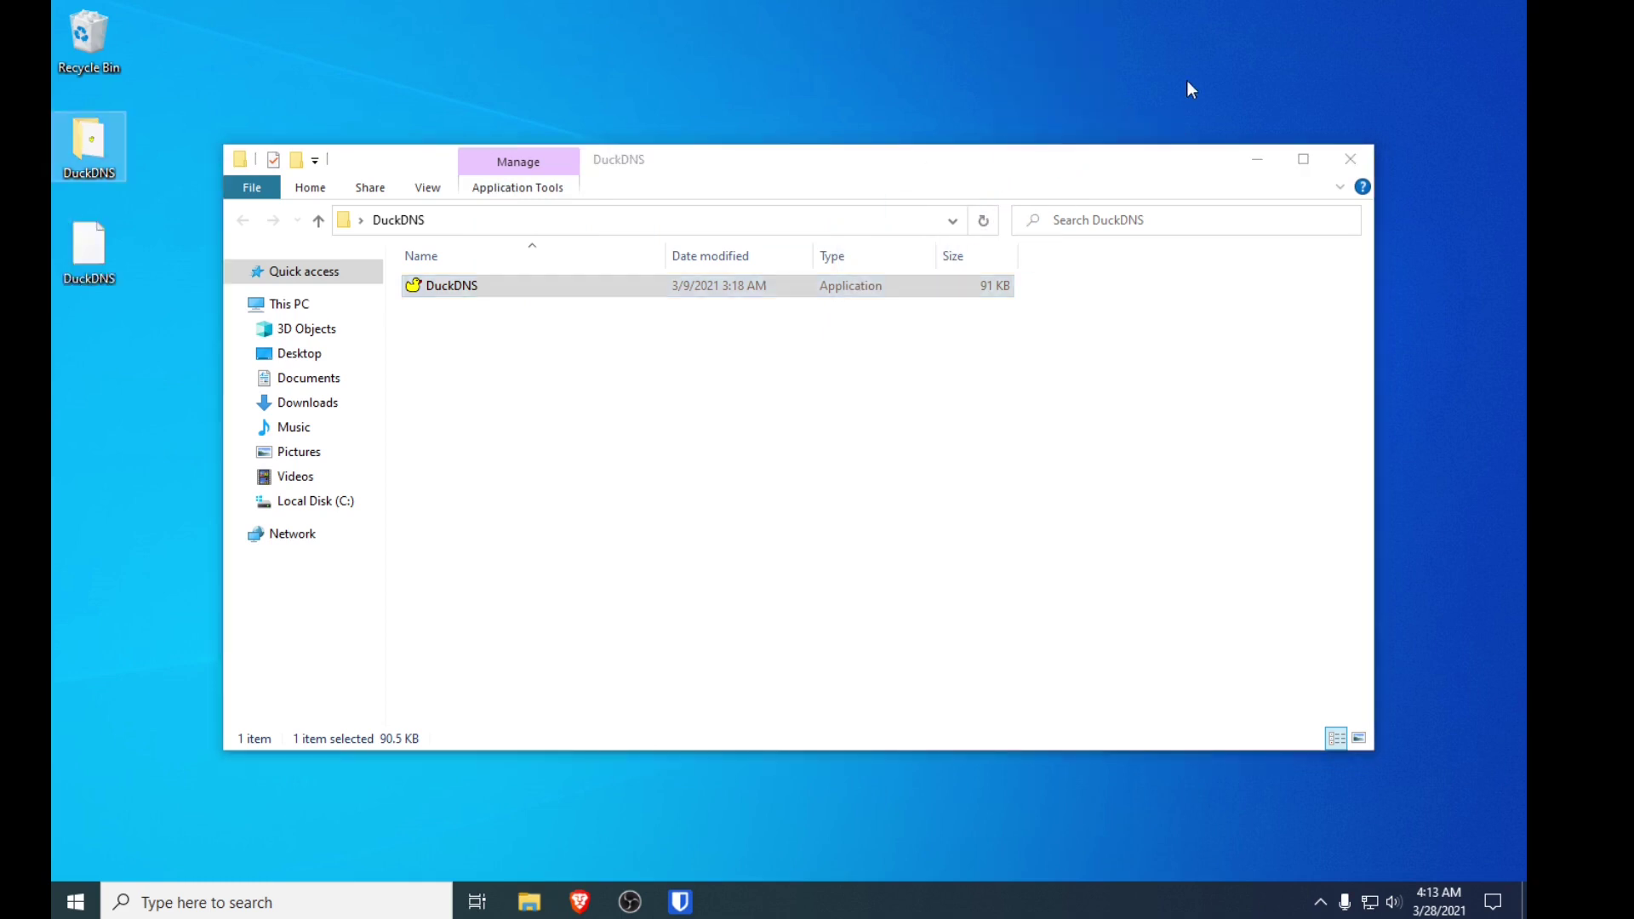
click(1350, 158)
Step: Create a new folder named DuckDNS on Local Disk (C:)
click(529, 902)
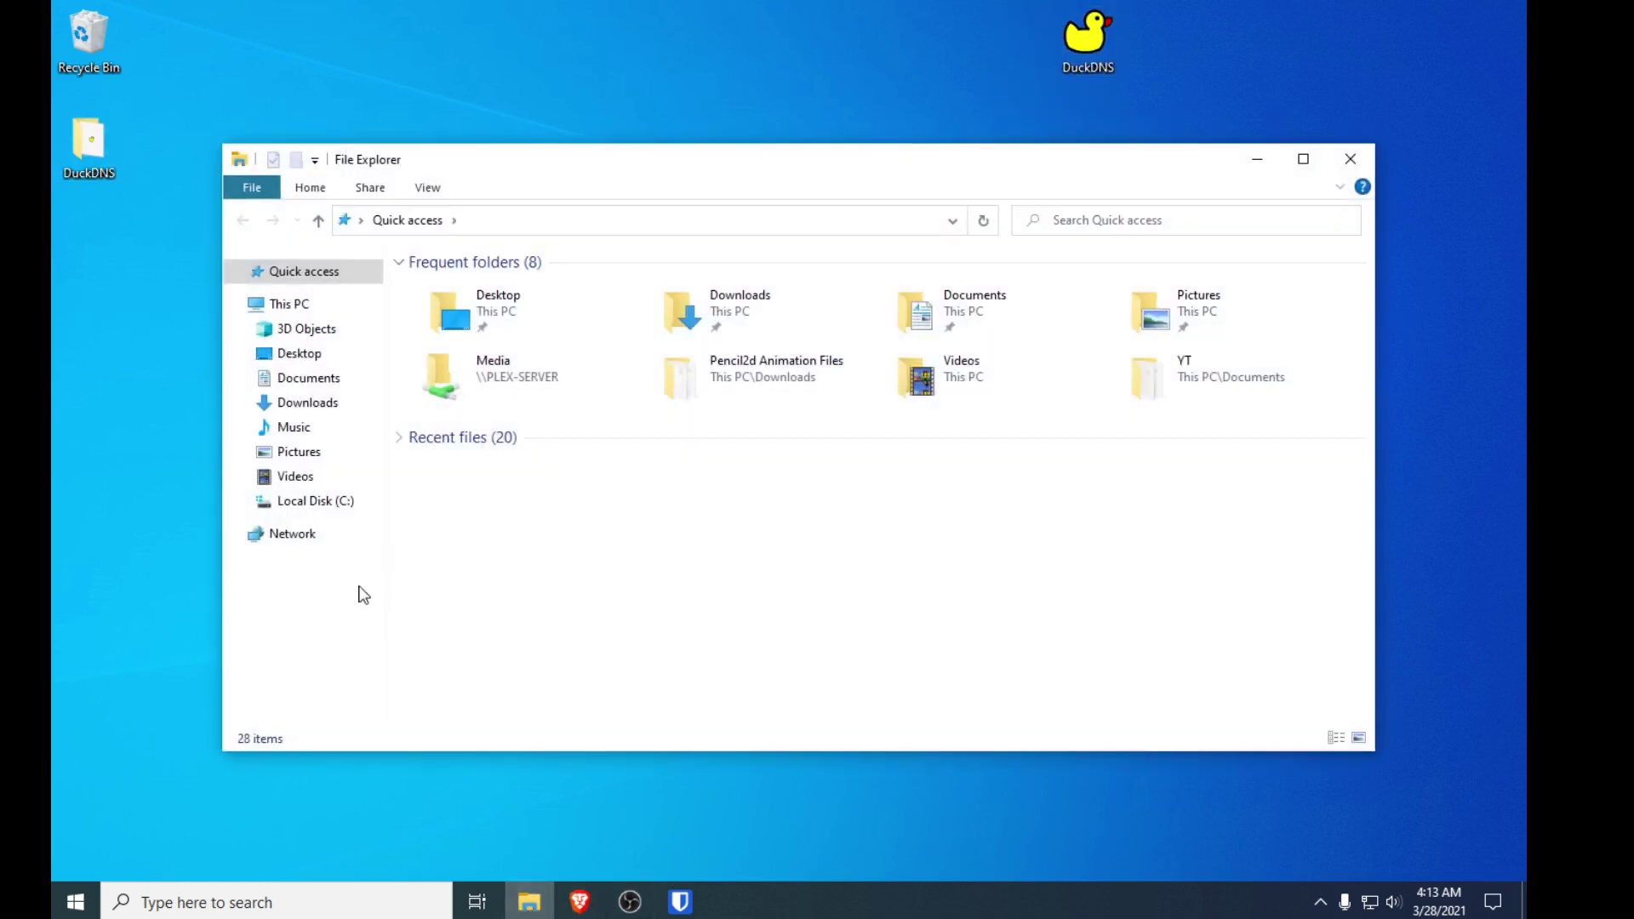
click(322, 502)
right_click(636, 546)
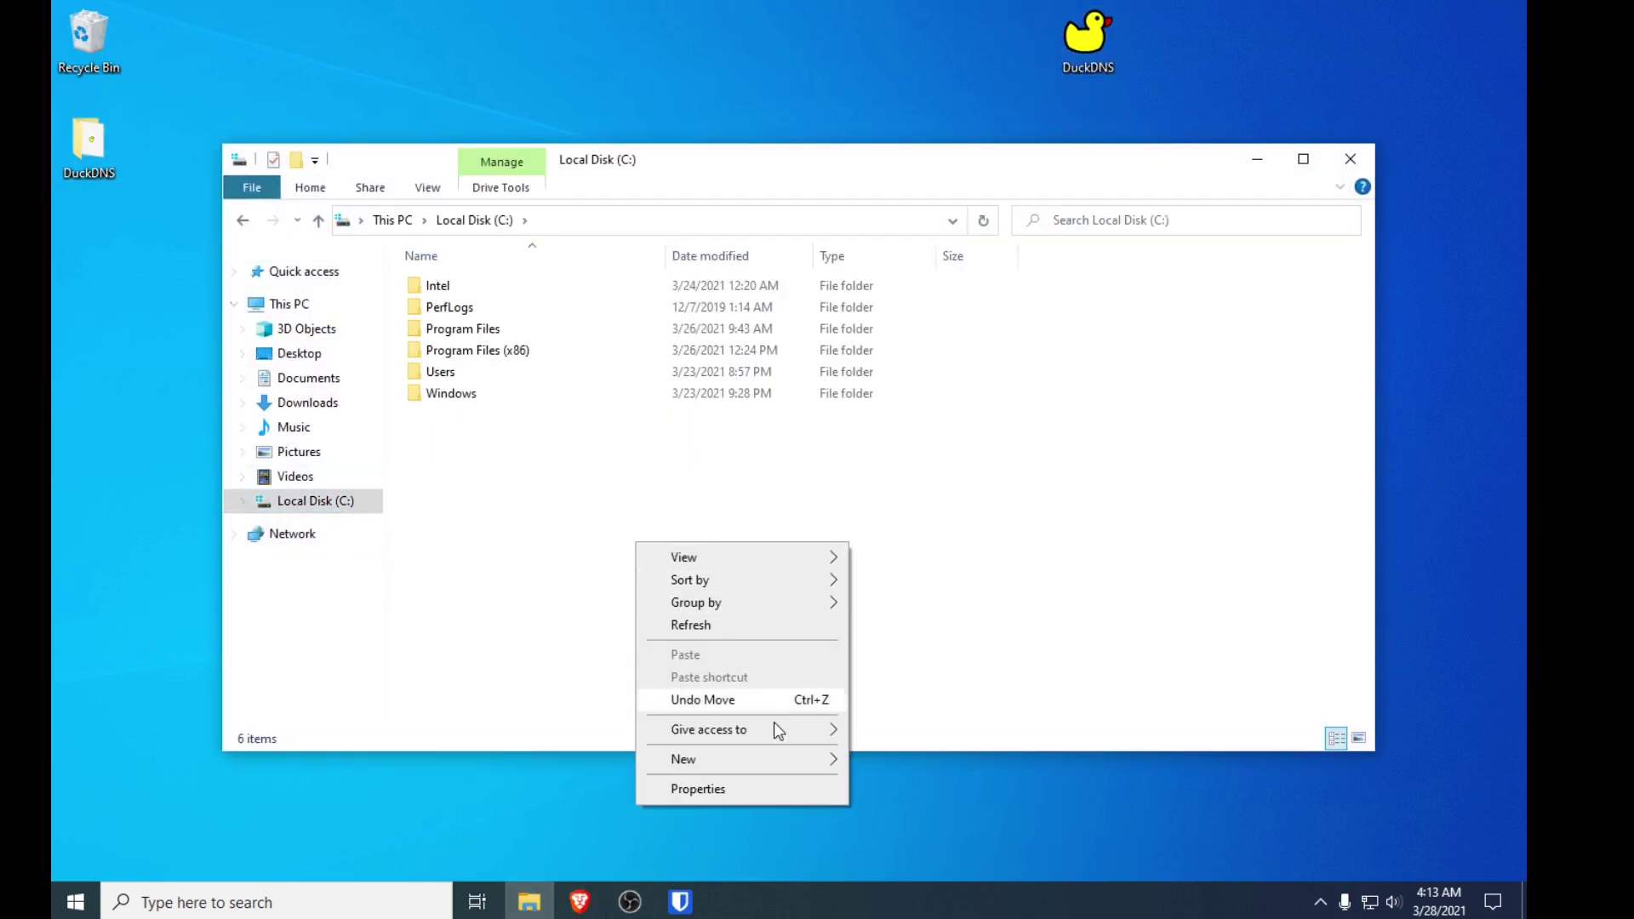
mouse_move(762, 767)
click(927, 760)
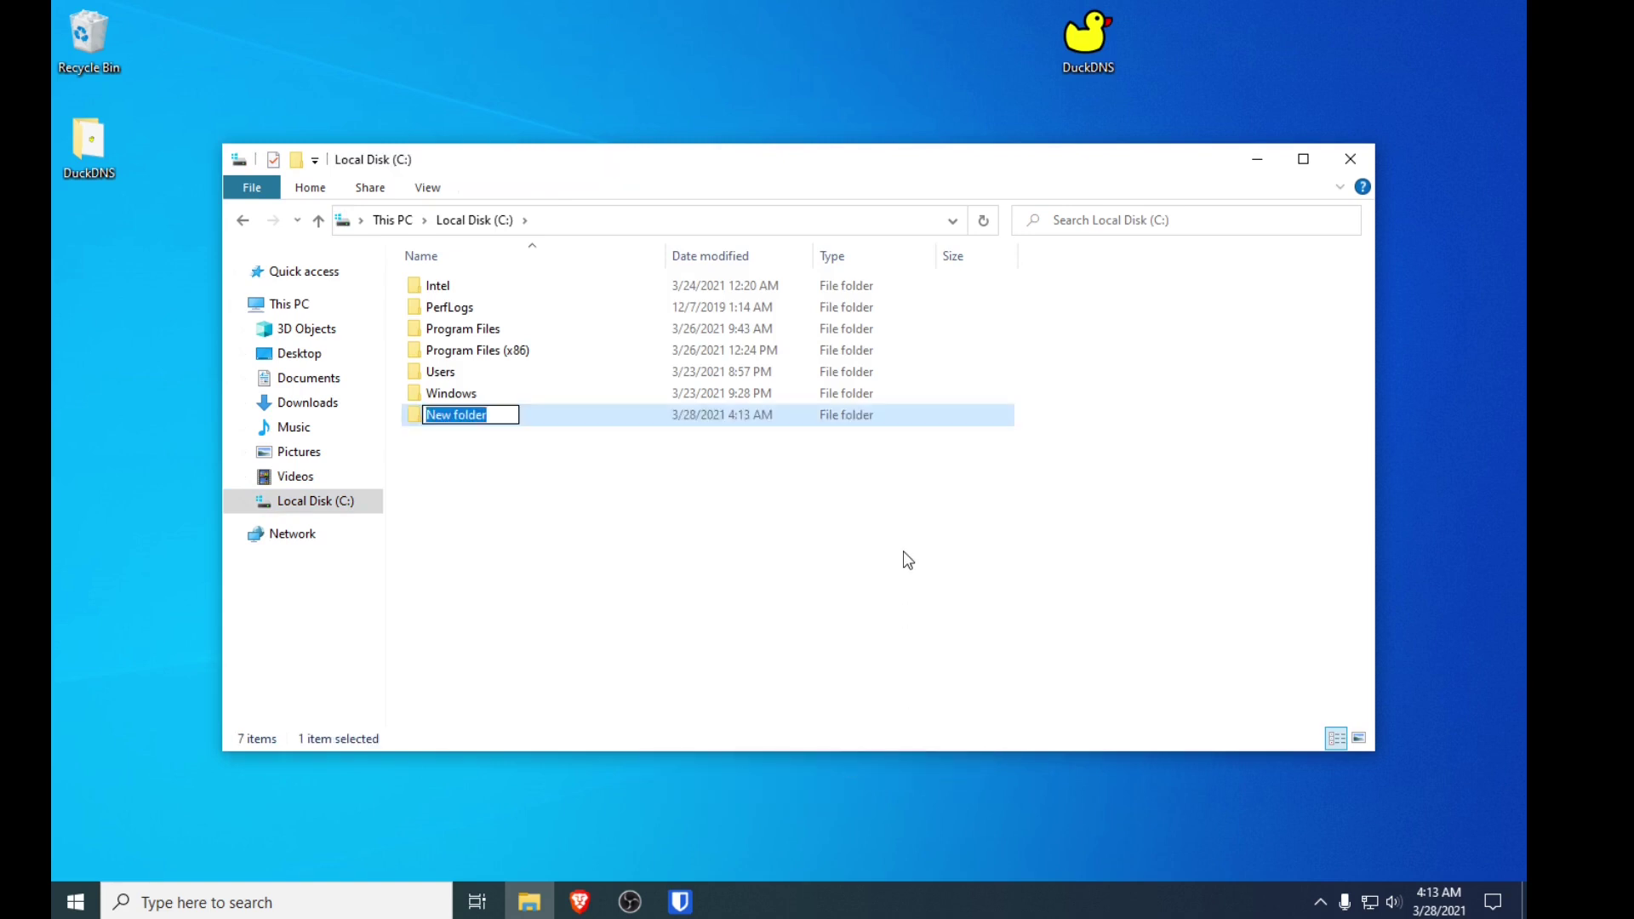
text(Duck)
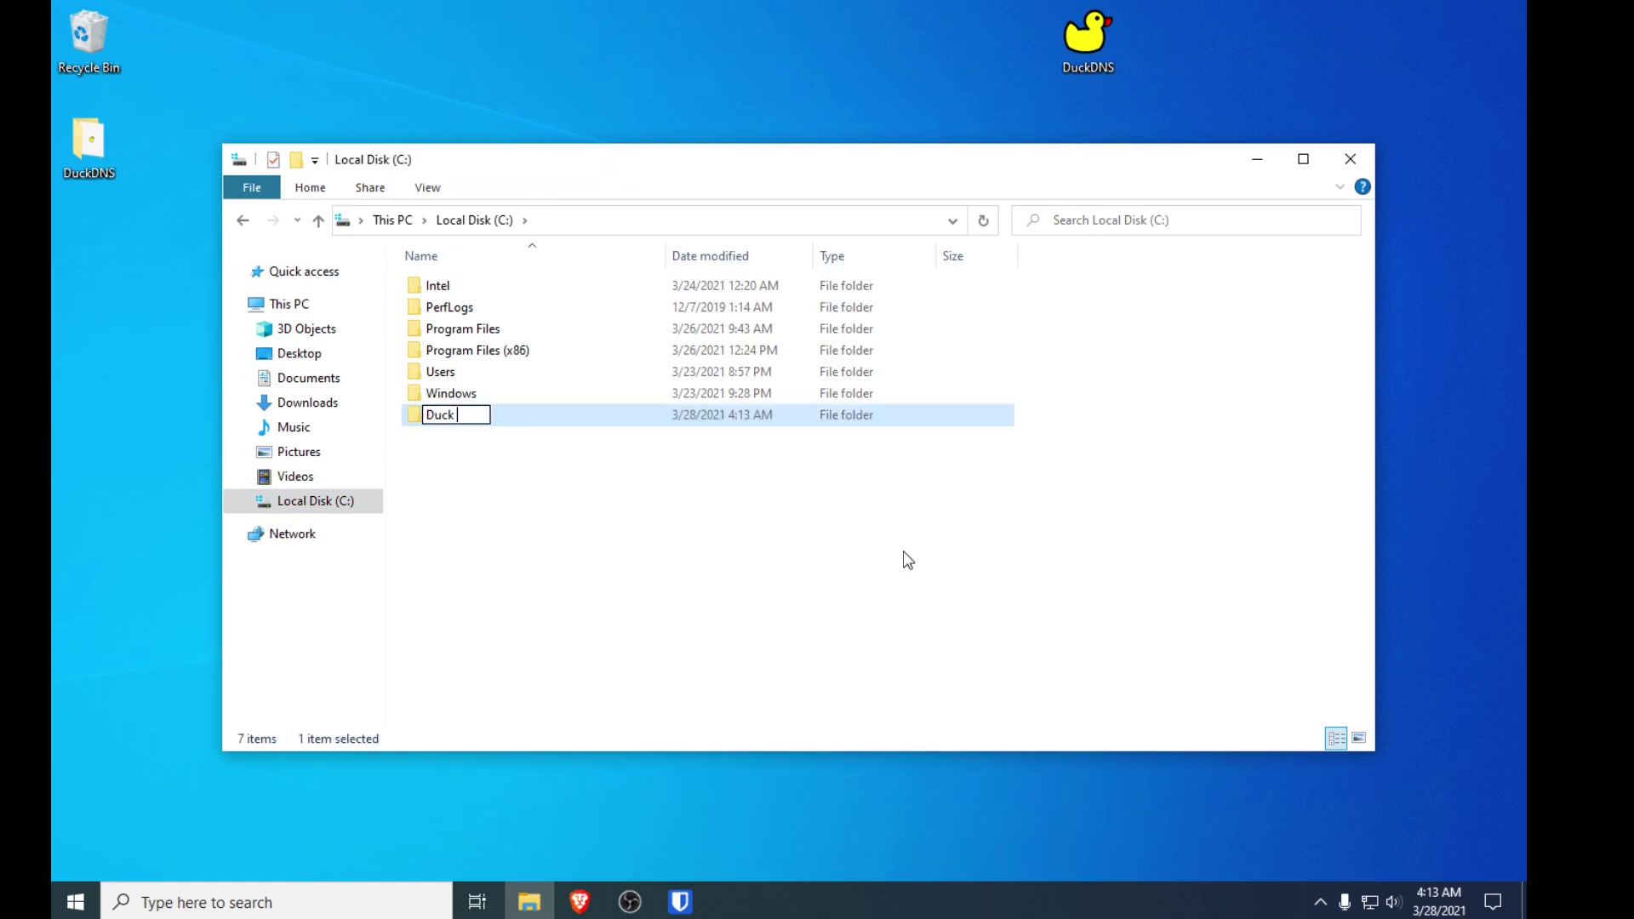
text(DNS)
key(Return)
Step: Move DuckDNS.exe into C:\DuckDNS and launch the updater from there
drag(1088, 38, 502, 418)
double_click(502, 417)
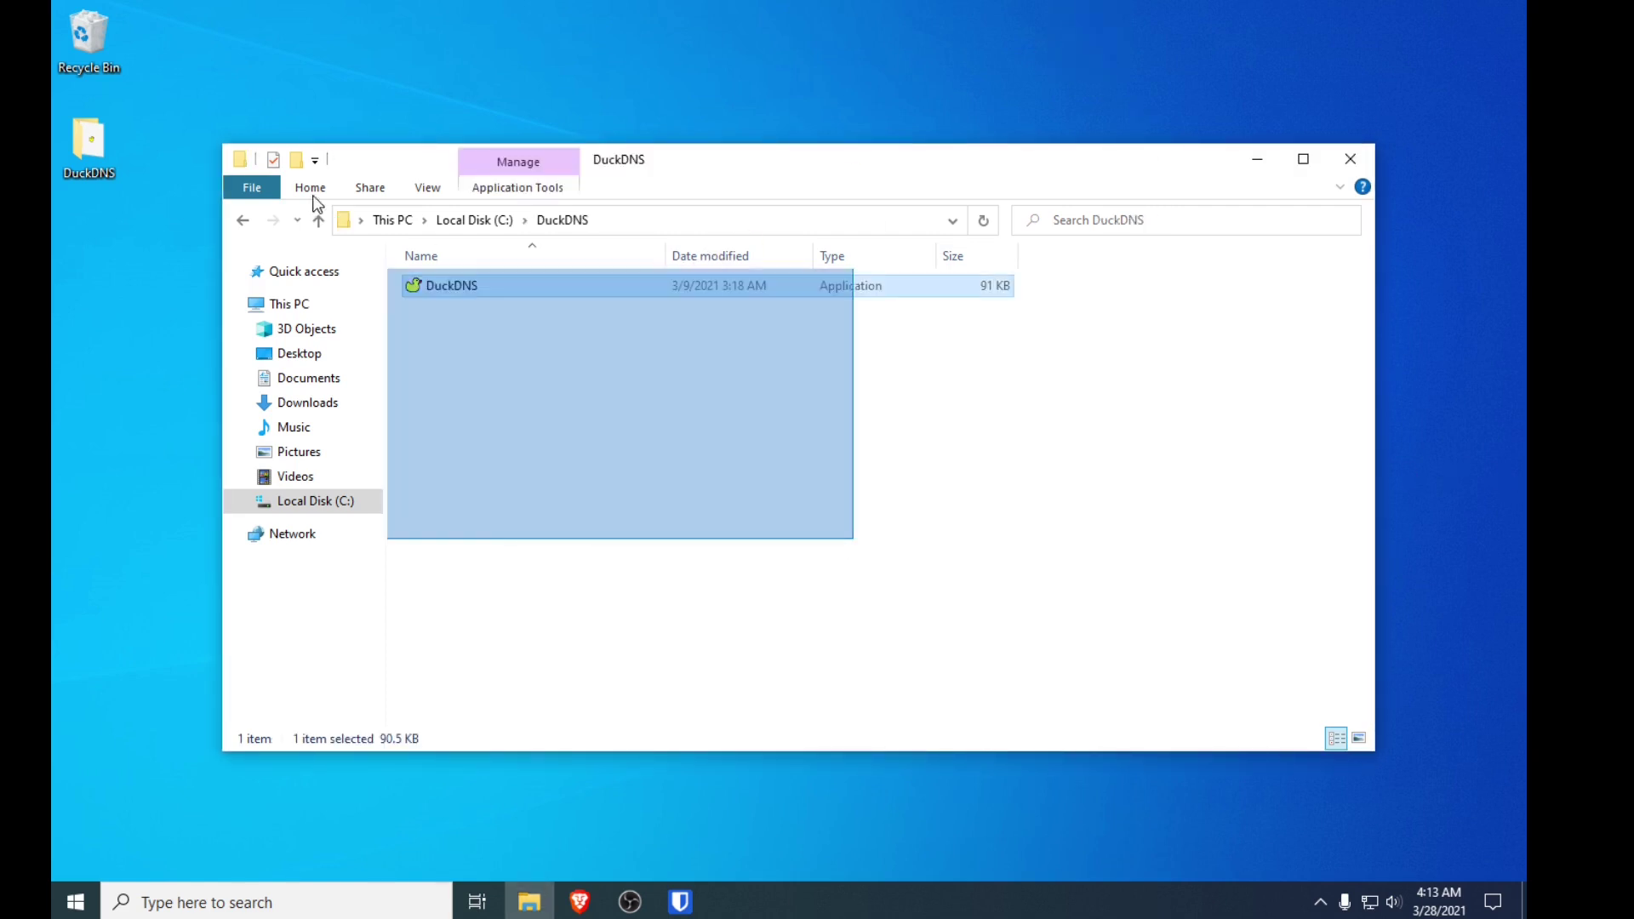
double_click(545, 288)
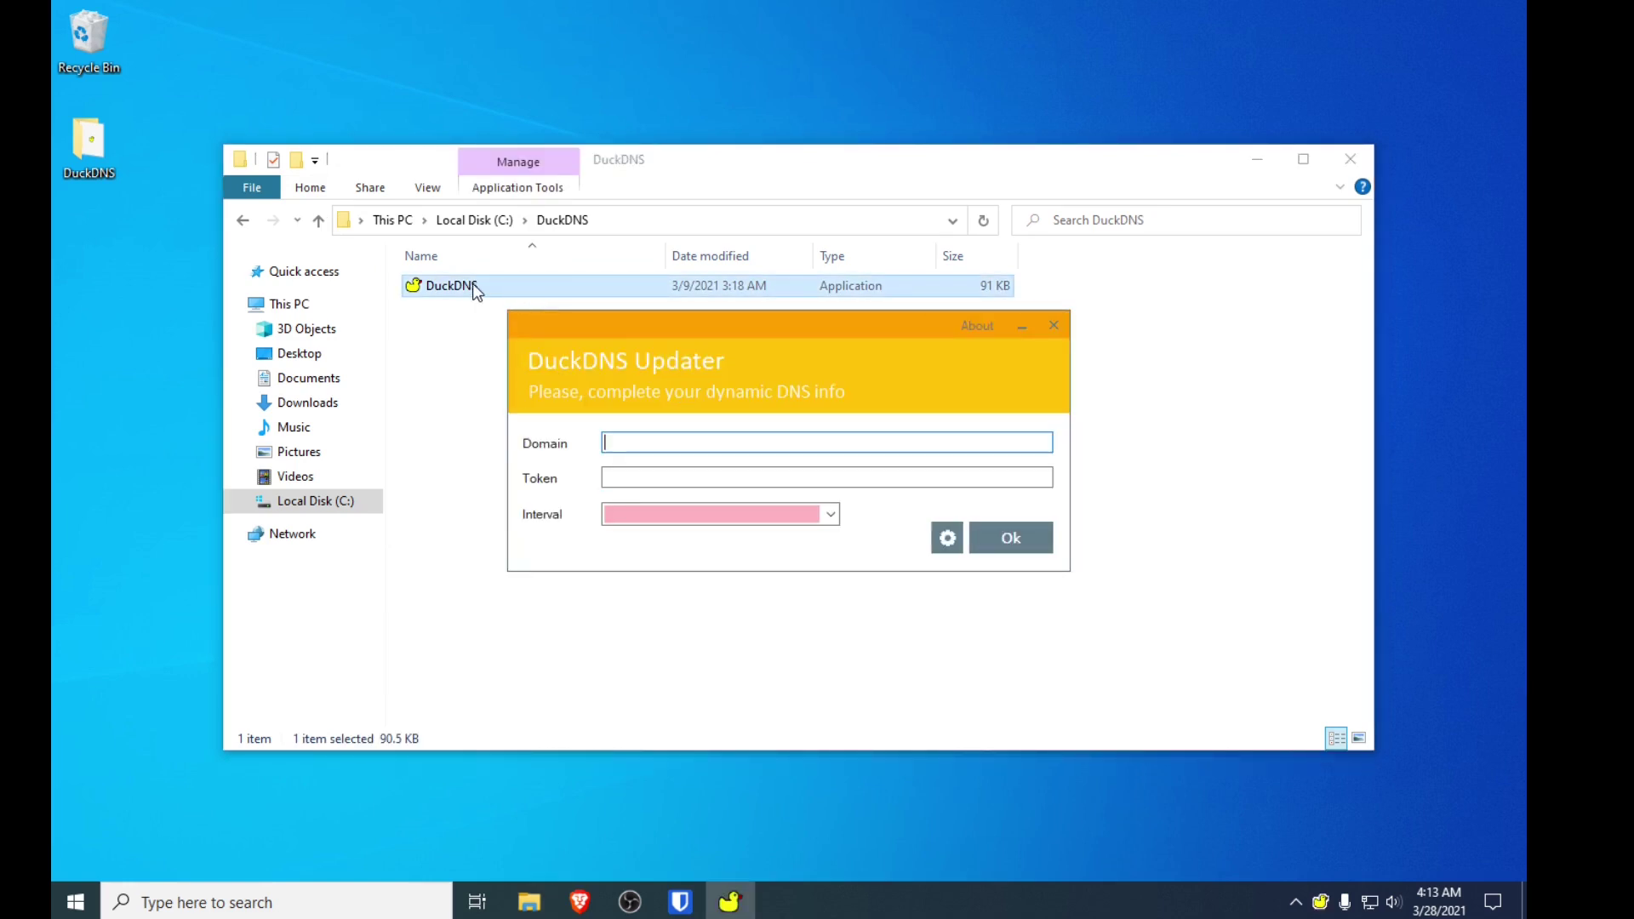
click(1257, 160)
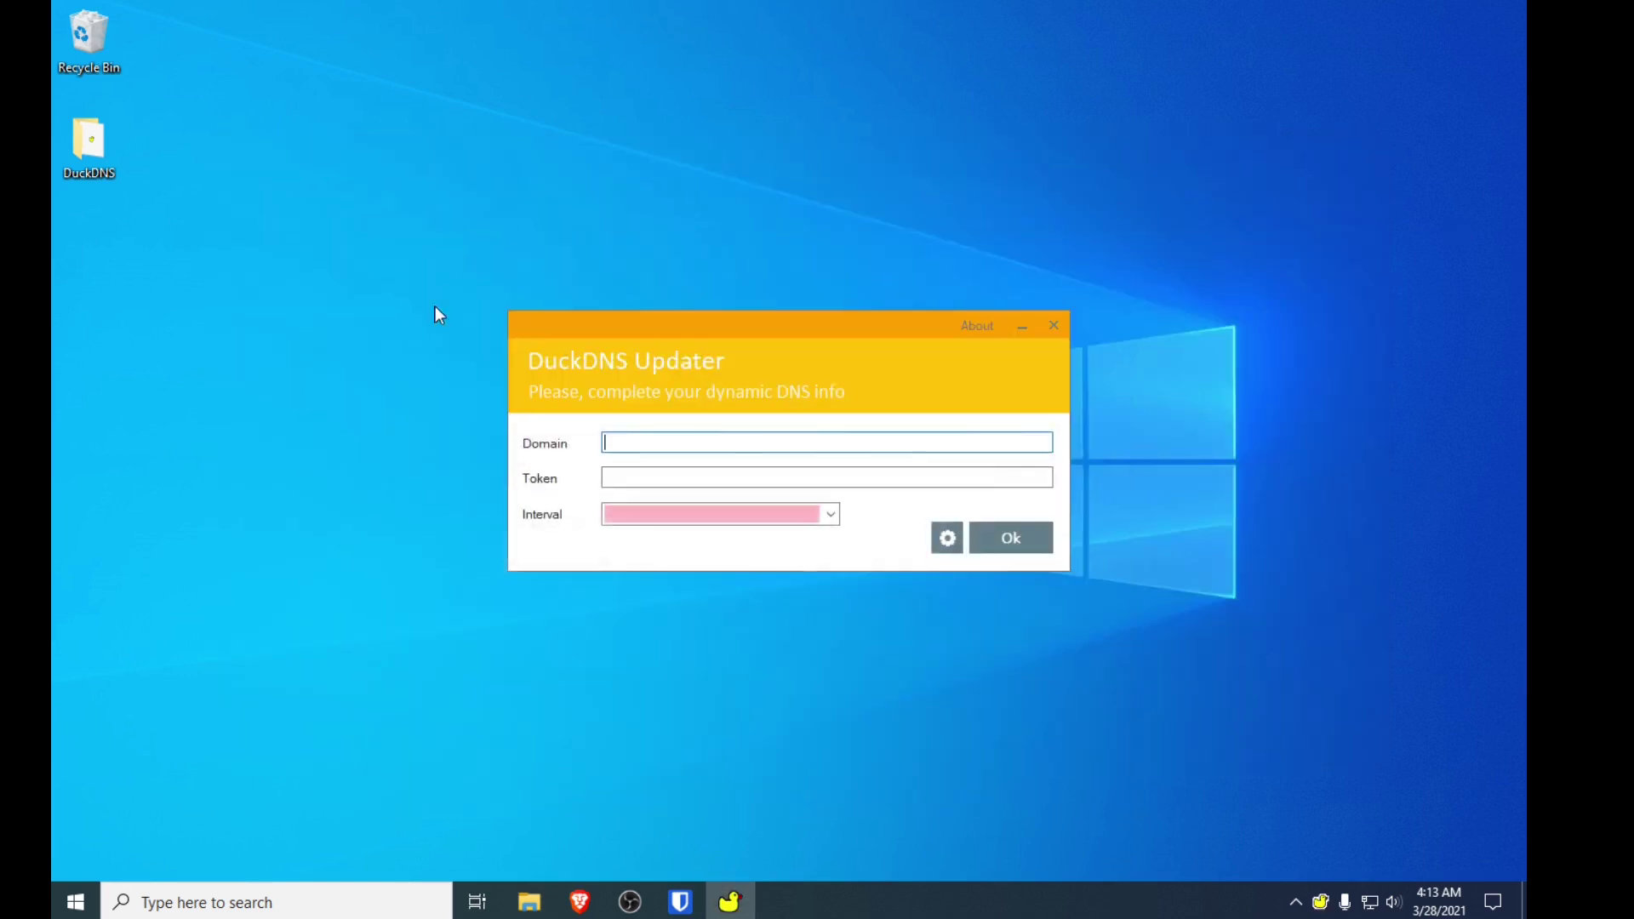
drag(810, 332, 794, 262)
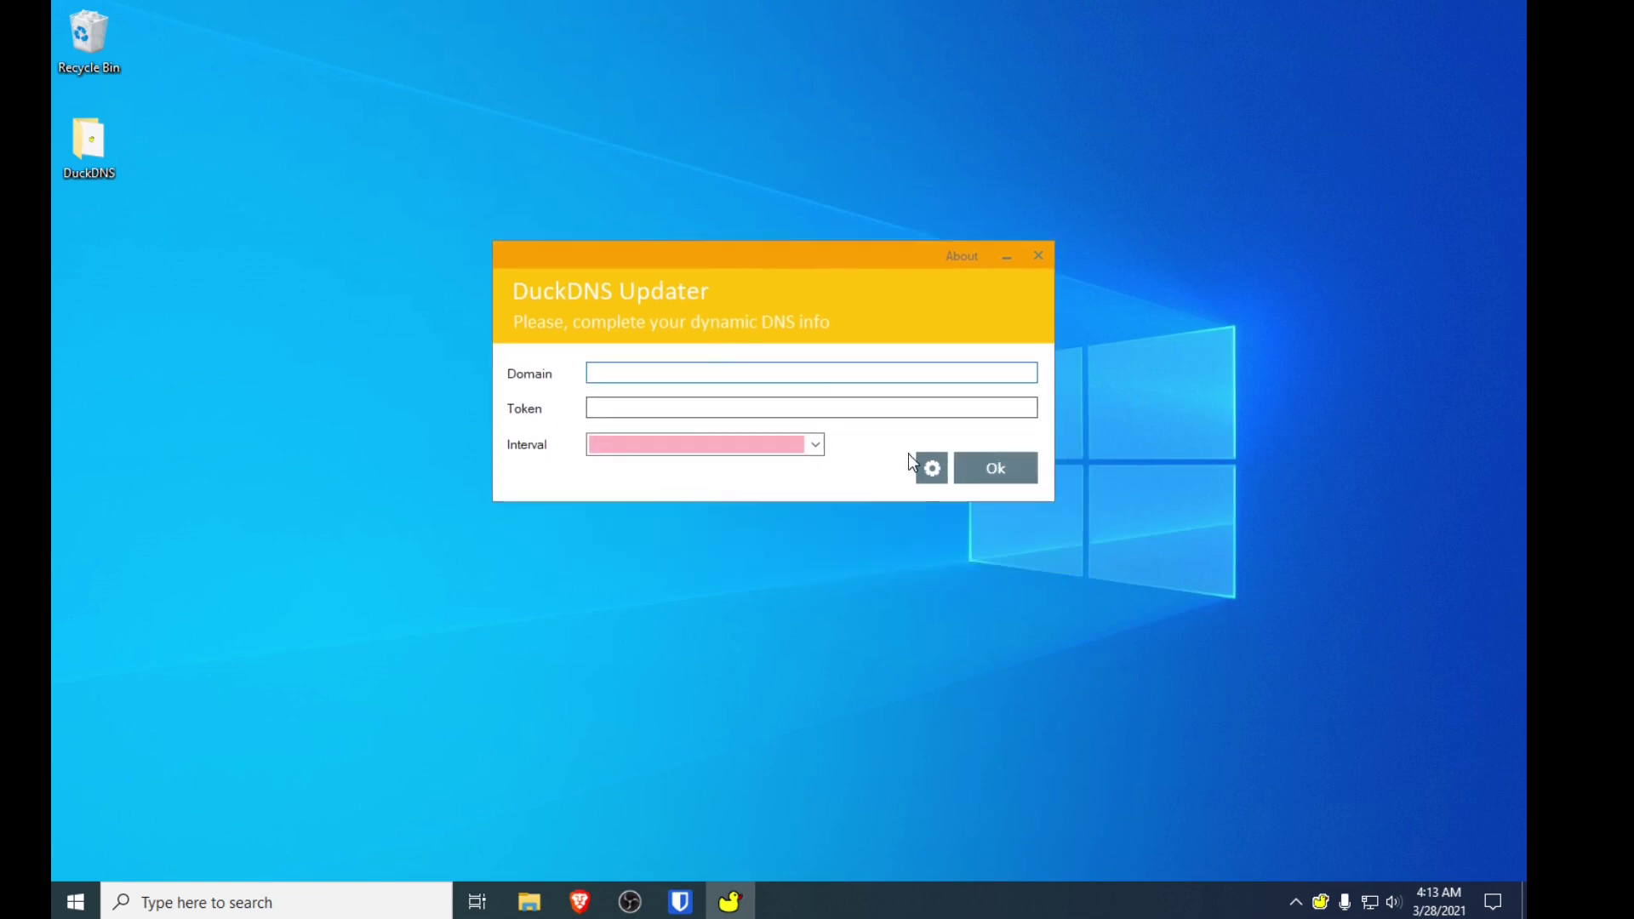
Step: Toggle Multiple domains mode on and back off in the updater's settings
click(927, 468)
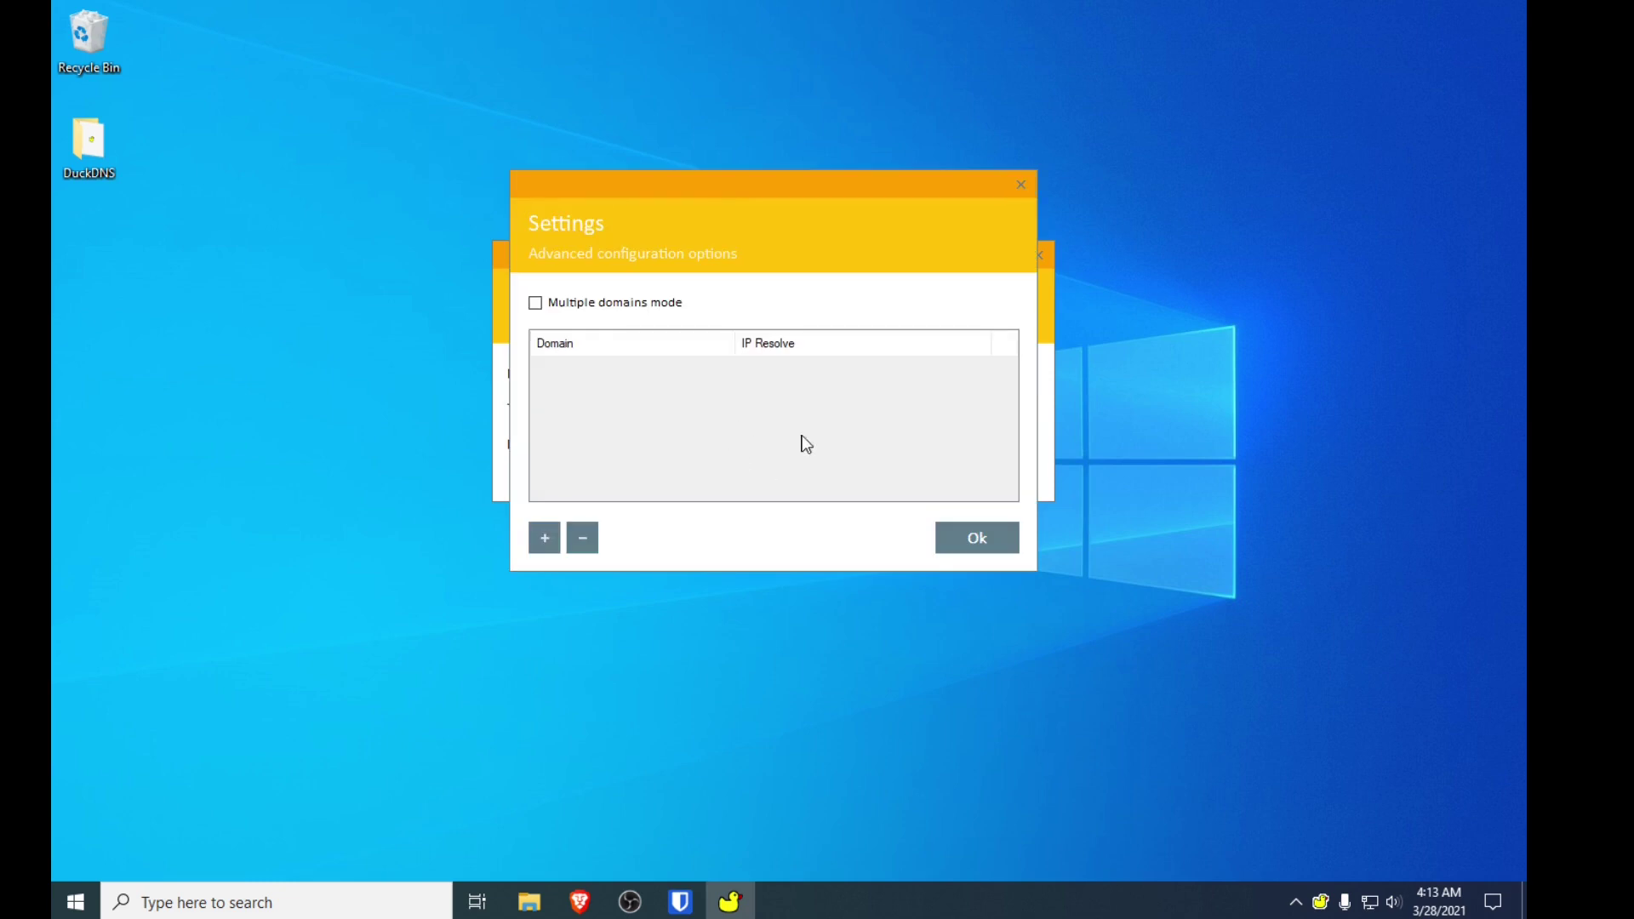
click(579, 307)
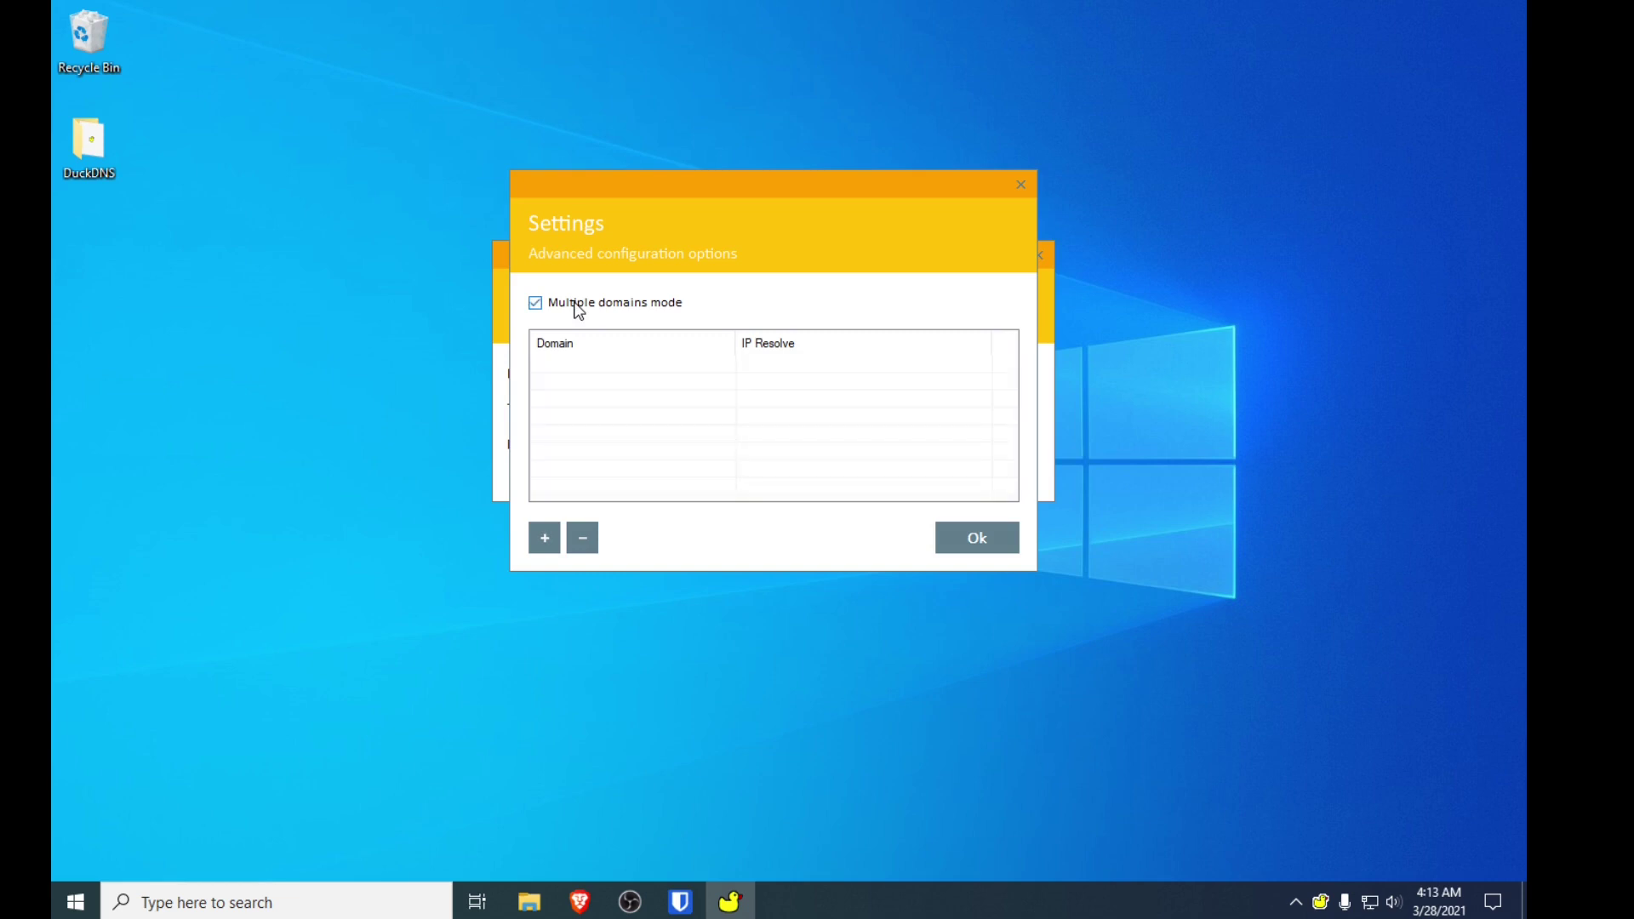
click(545, 538)
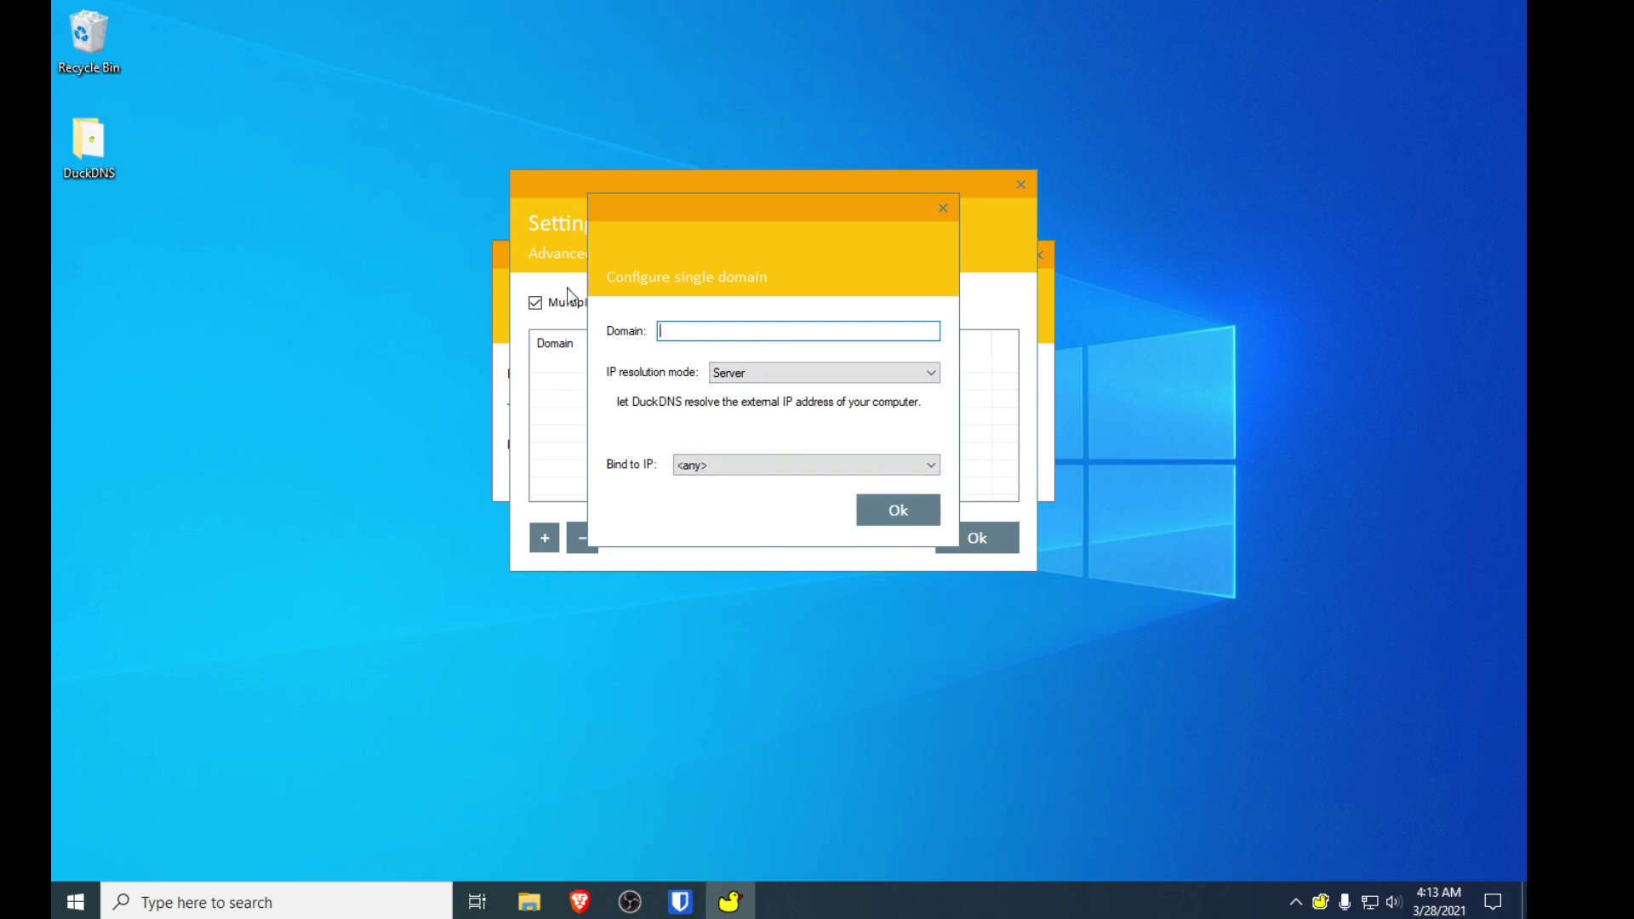
click(918, 504)
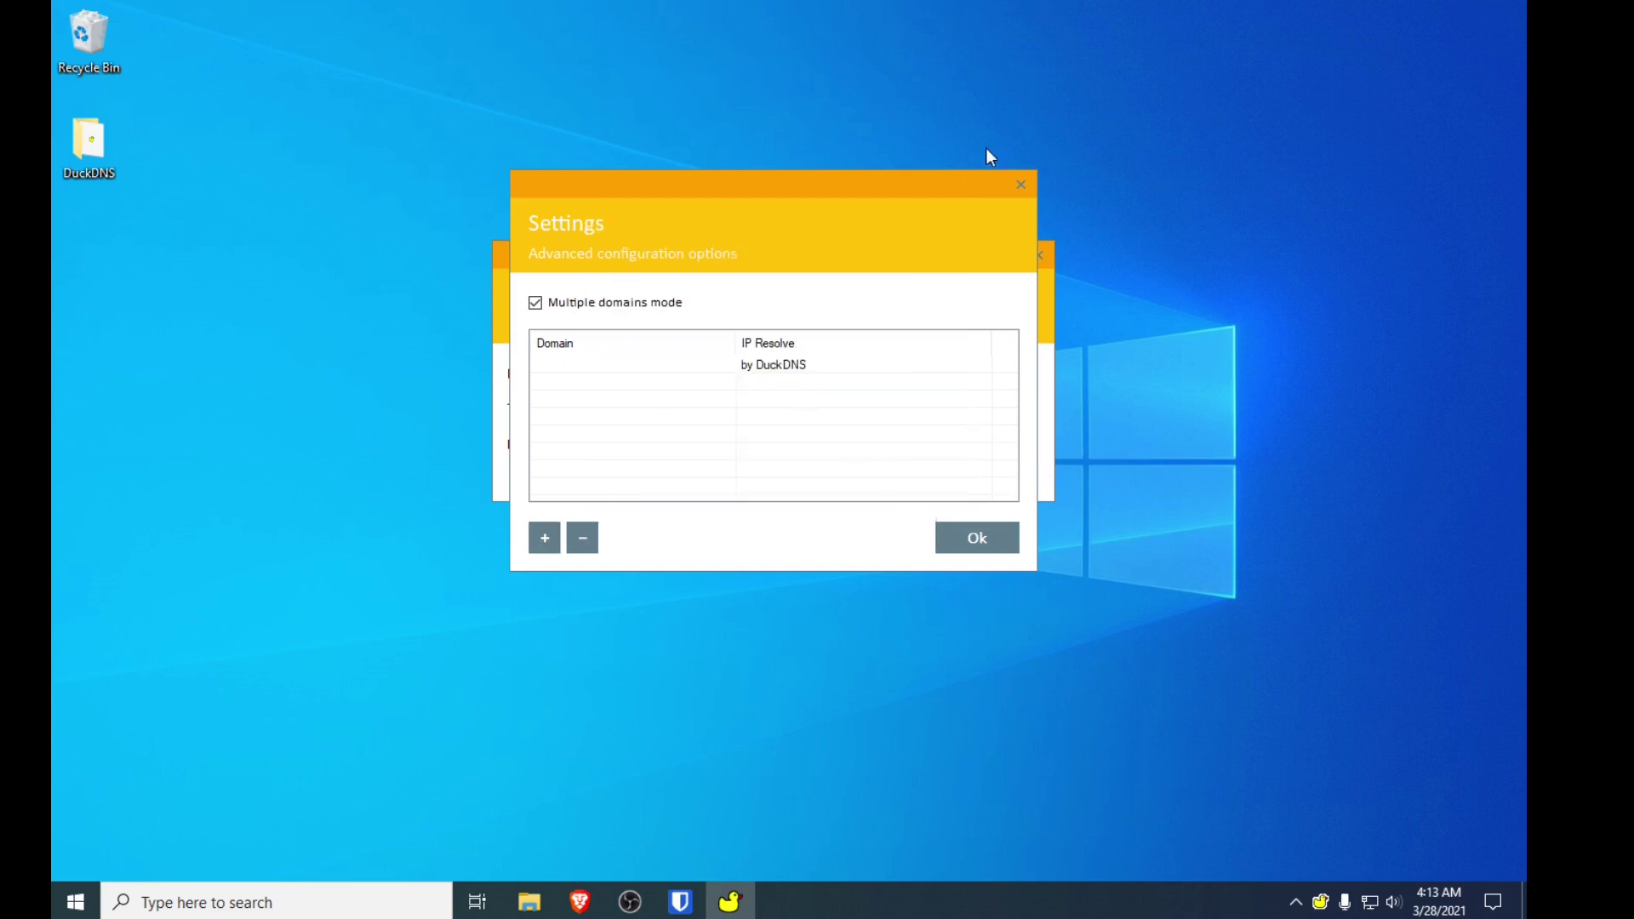
click(1020, 182)
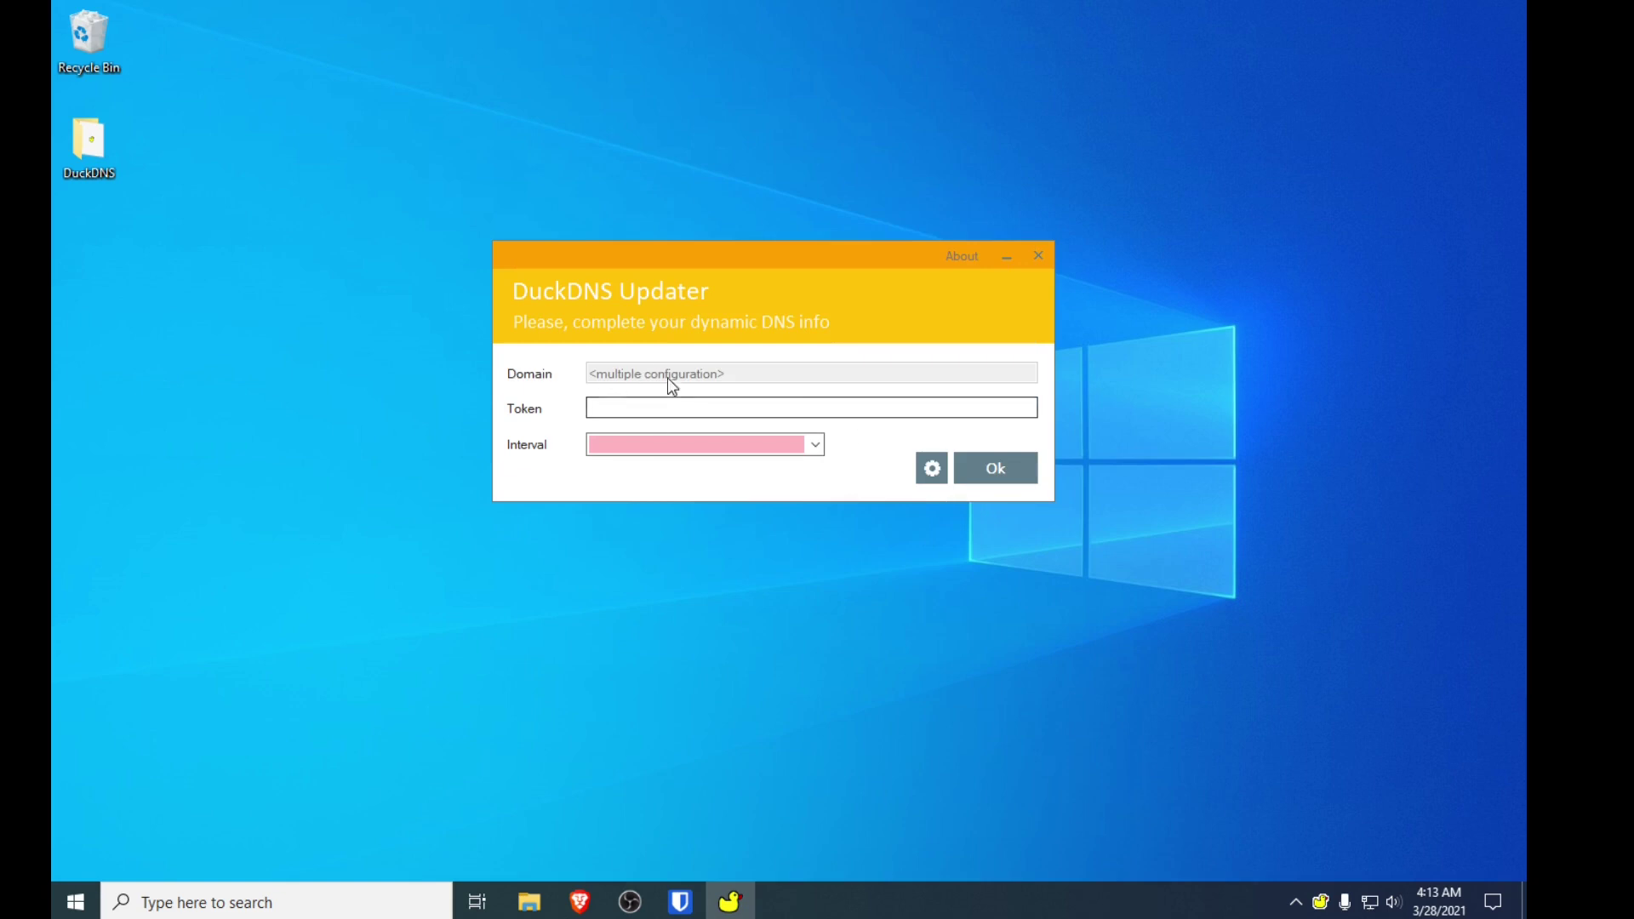
click(931, 469)
click(615, 304)
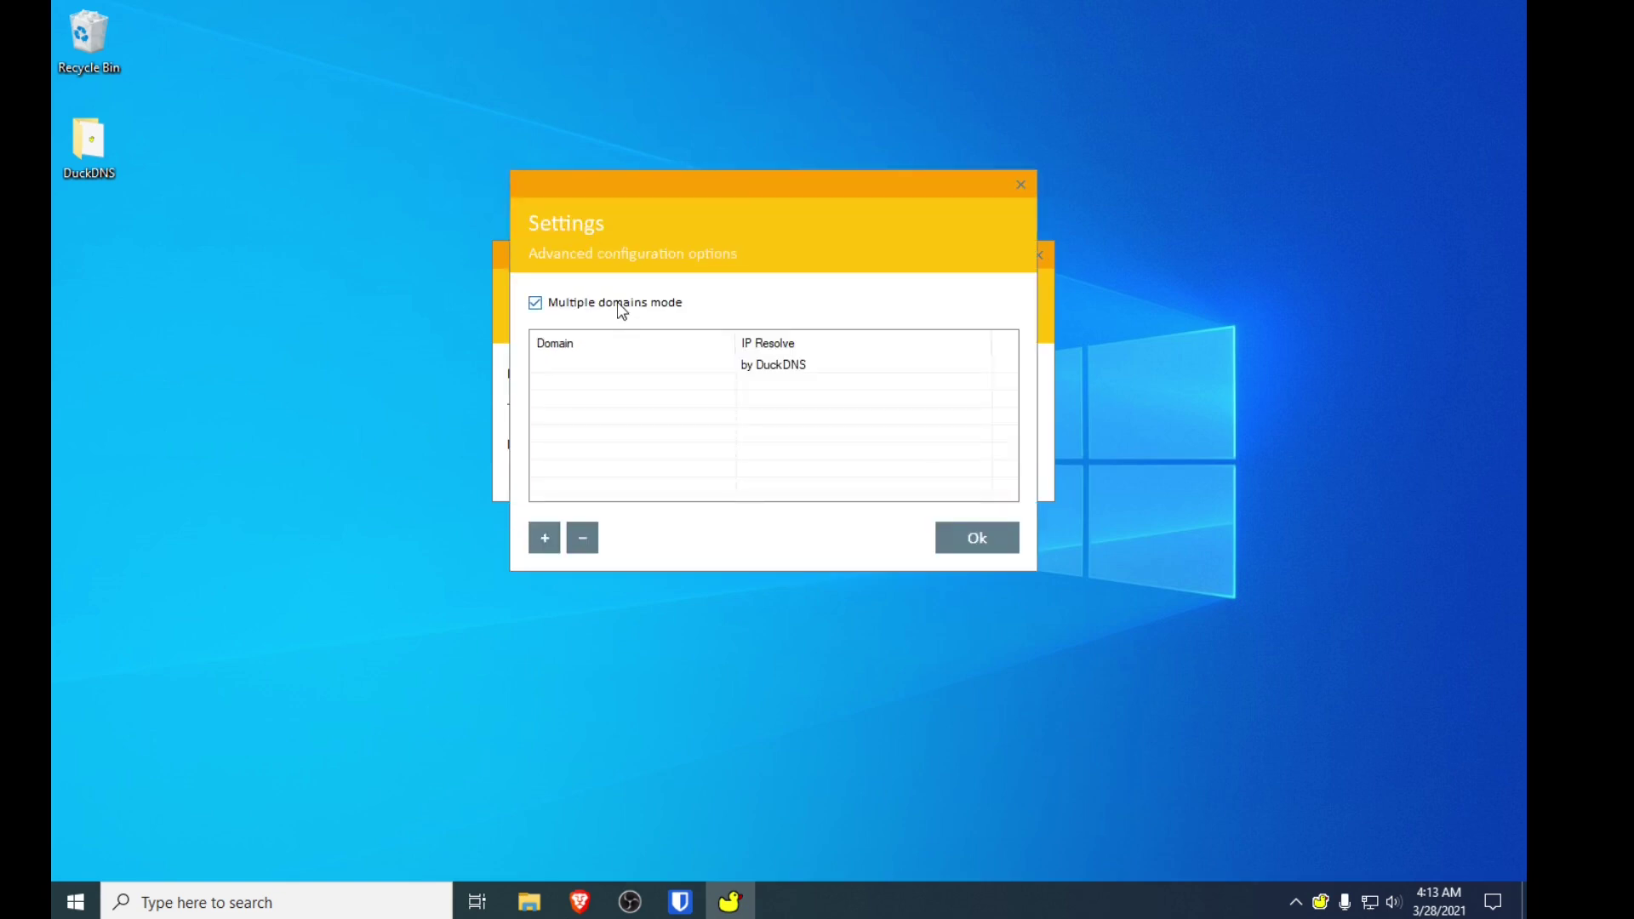
click(998, 544)
click(595, 373)
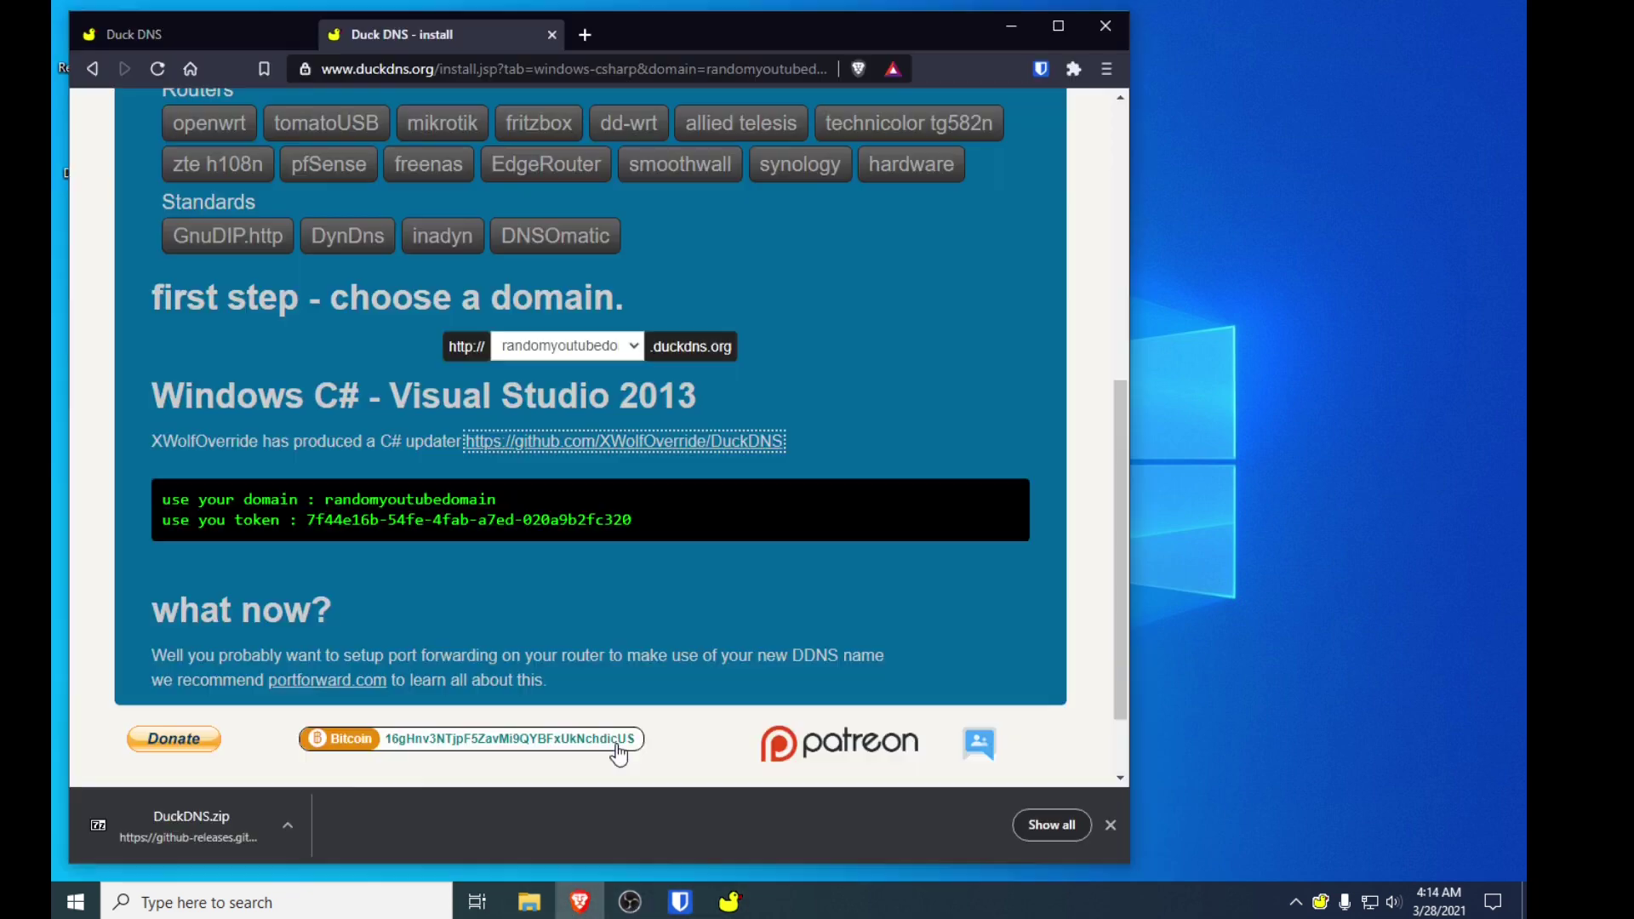
Step: Copy randomyoutubedomain from the install page into the updater's Domain field
click(580, 902)
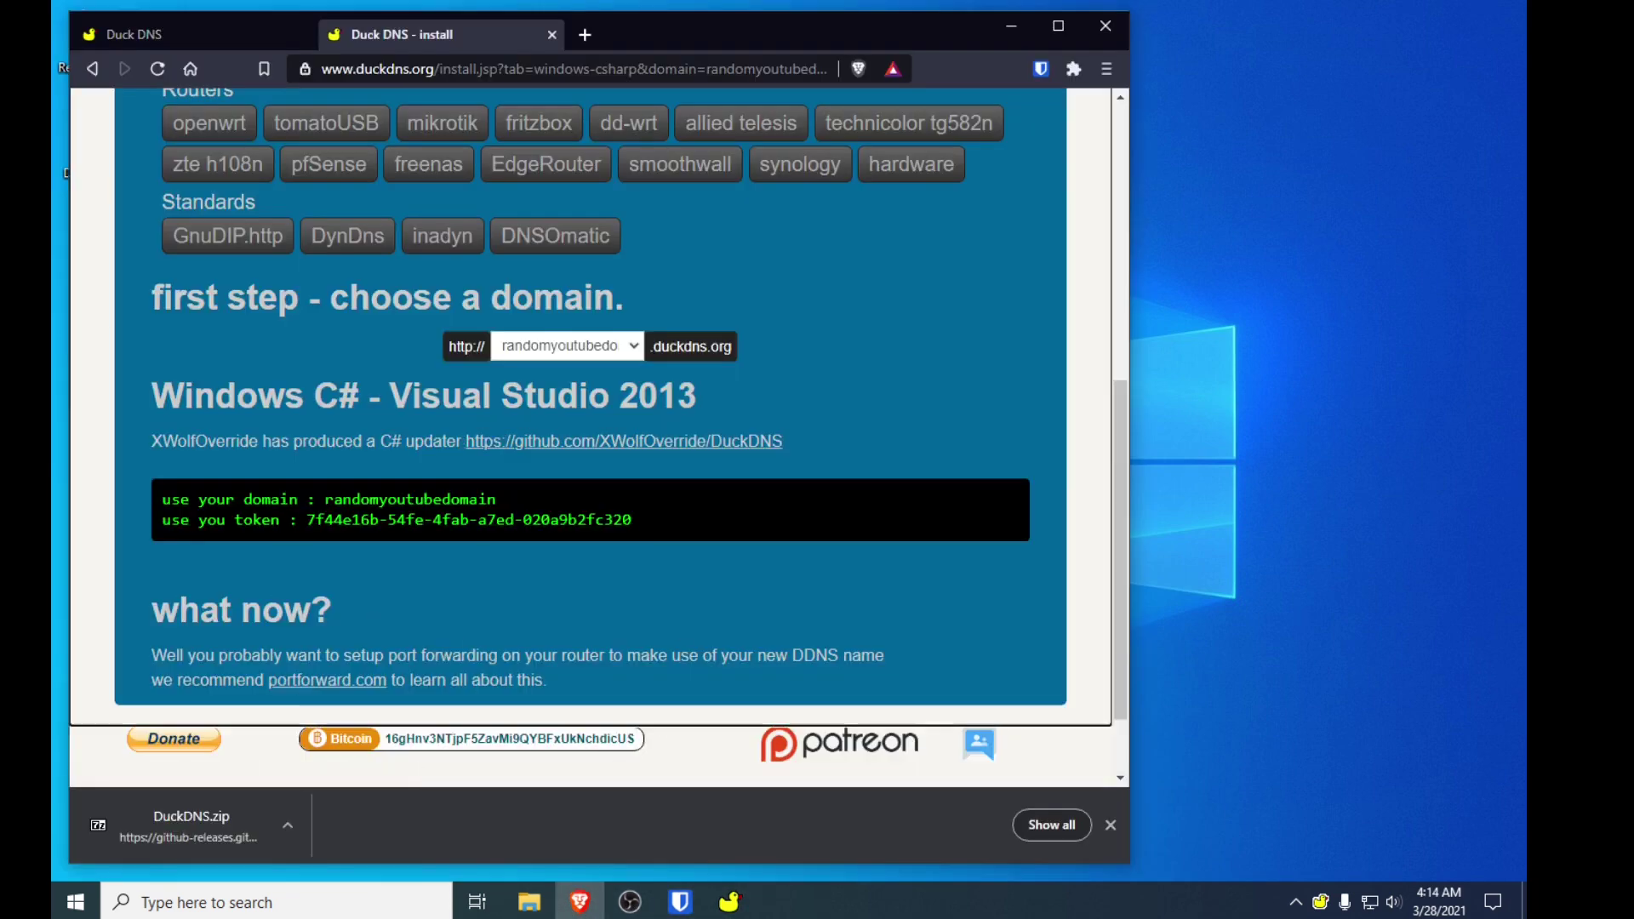
drag(326, 499, 505, 507)
key(ctrl+c)
key(alt+Tab)
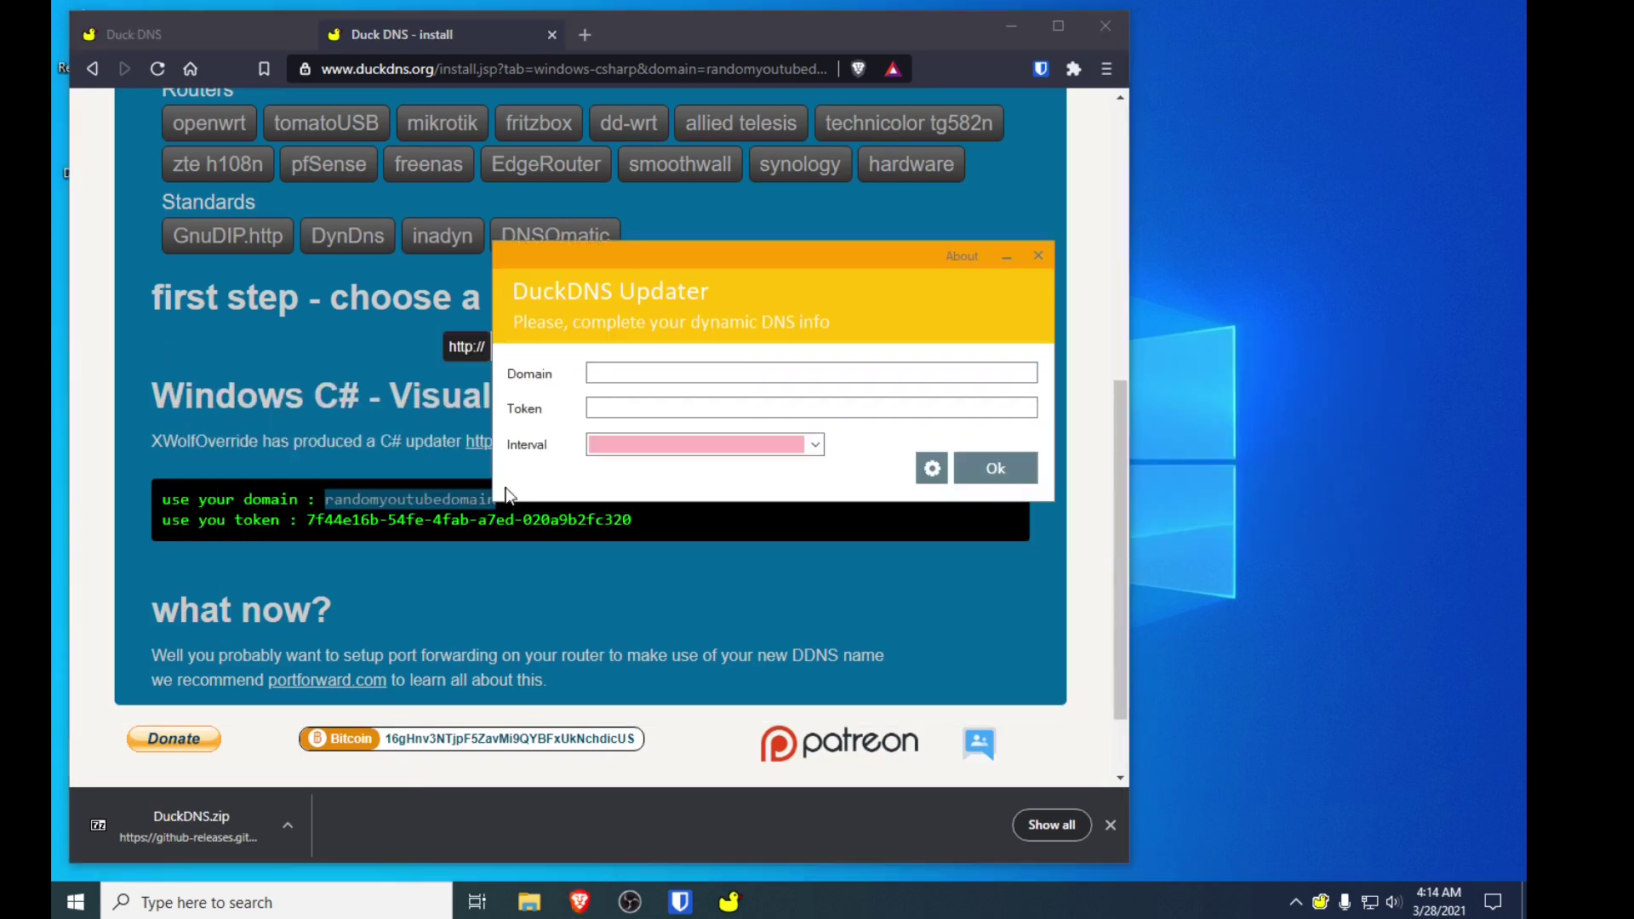
click(621, 373)
key(ctrl+v)
Step: Copy the account token from the install page into the updater's Token field
key(alt+Tab)
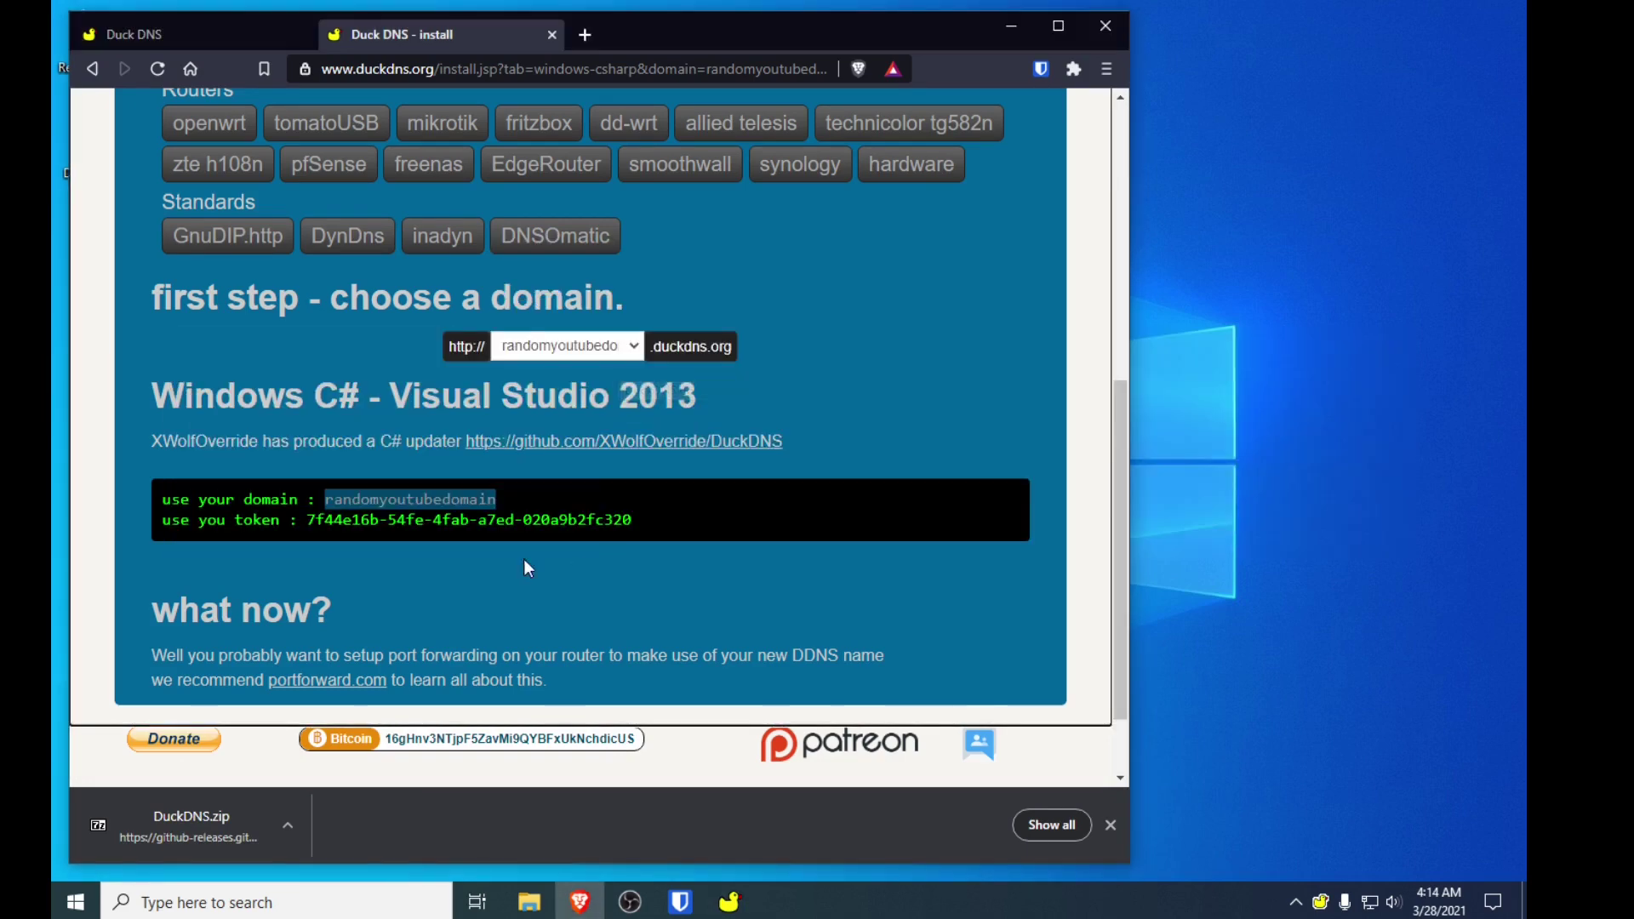
drag(307, 520, 636, 532)
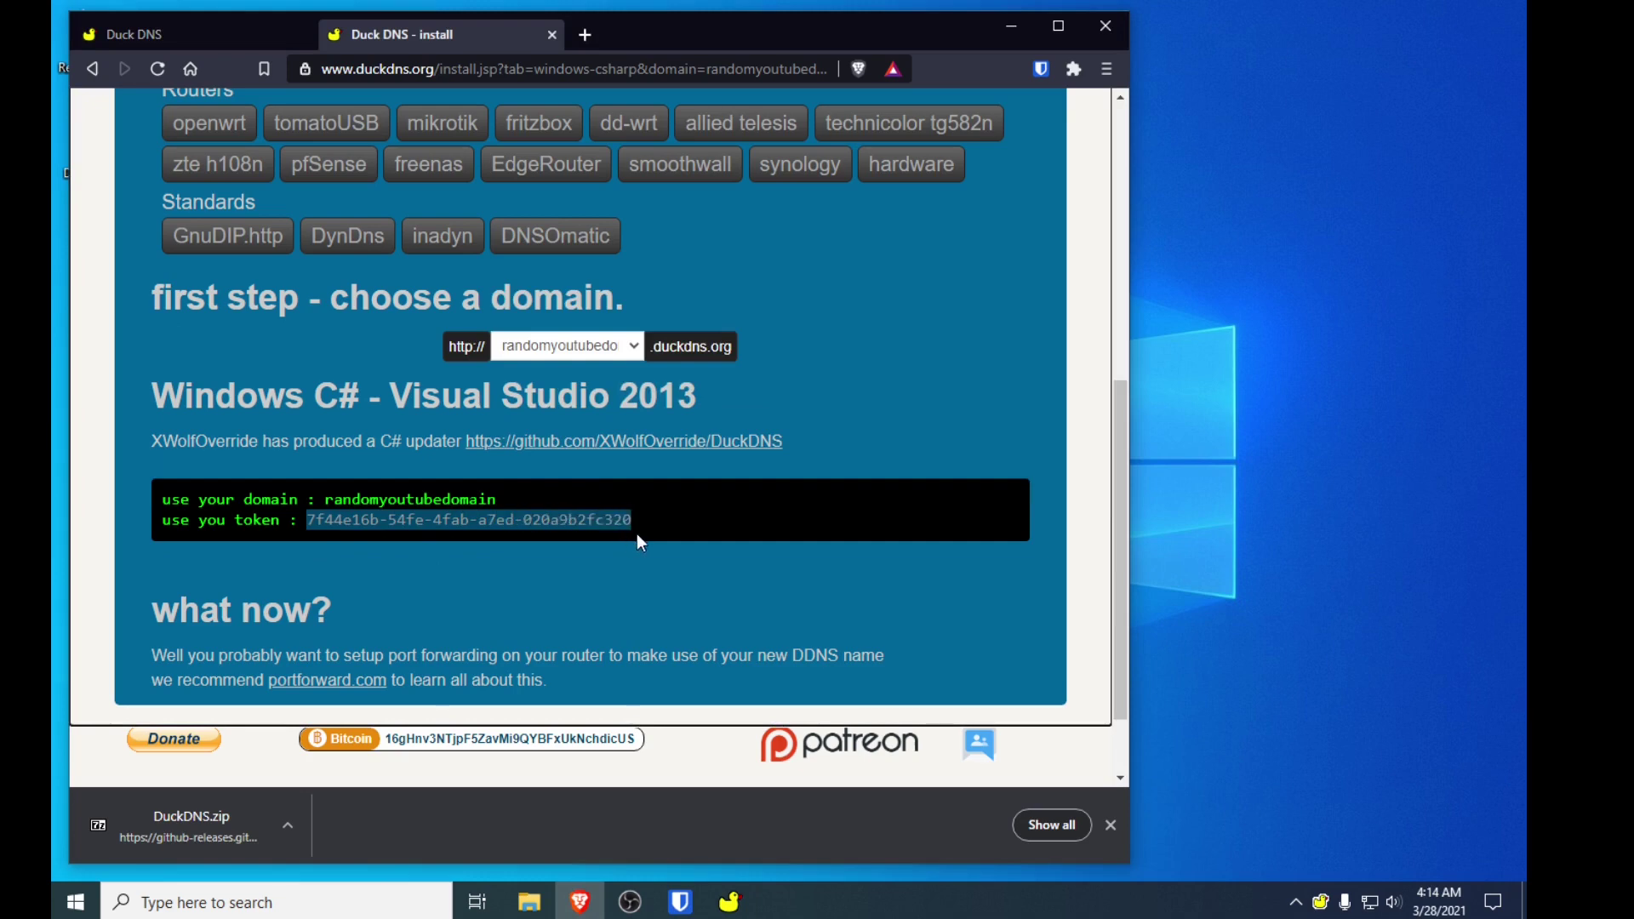
key(alt+Tab)
click(697, 408)
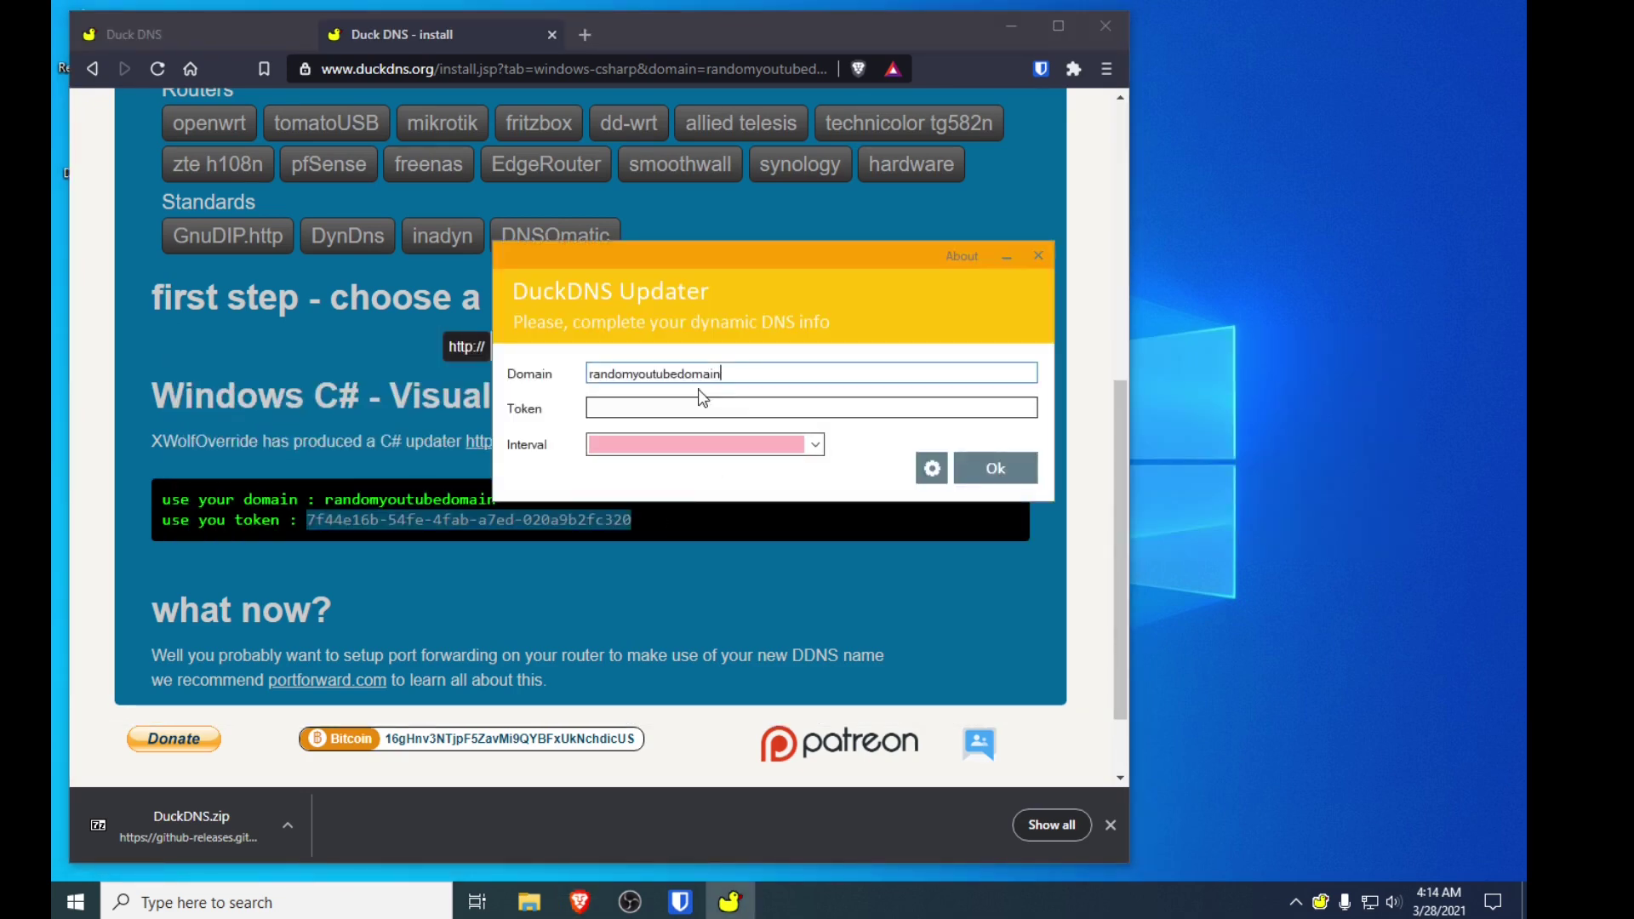
key(ctrl+v)
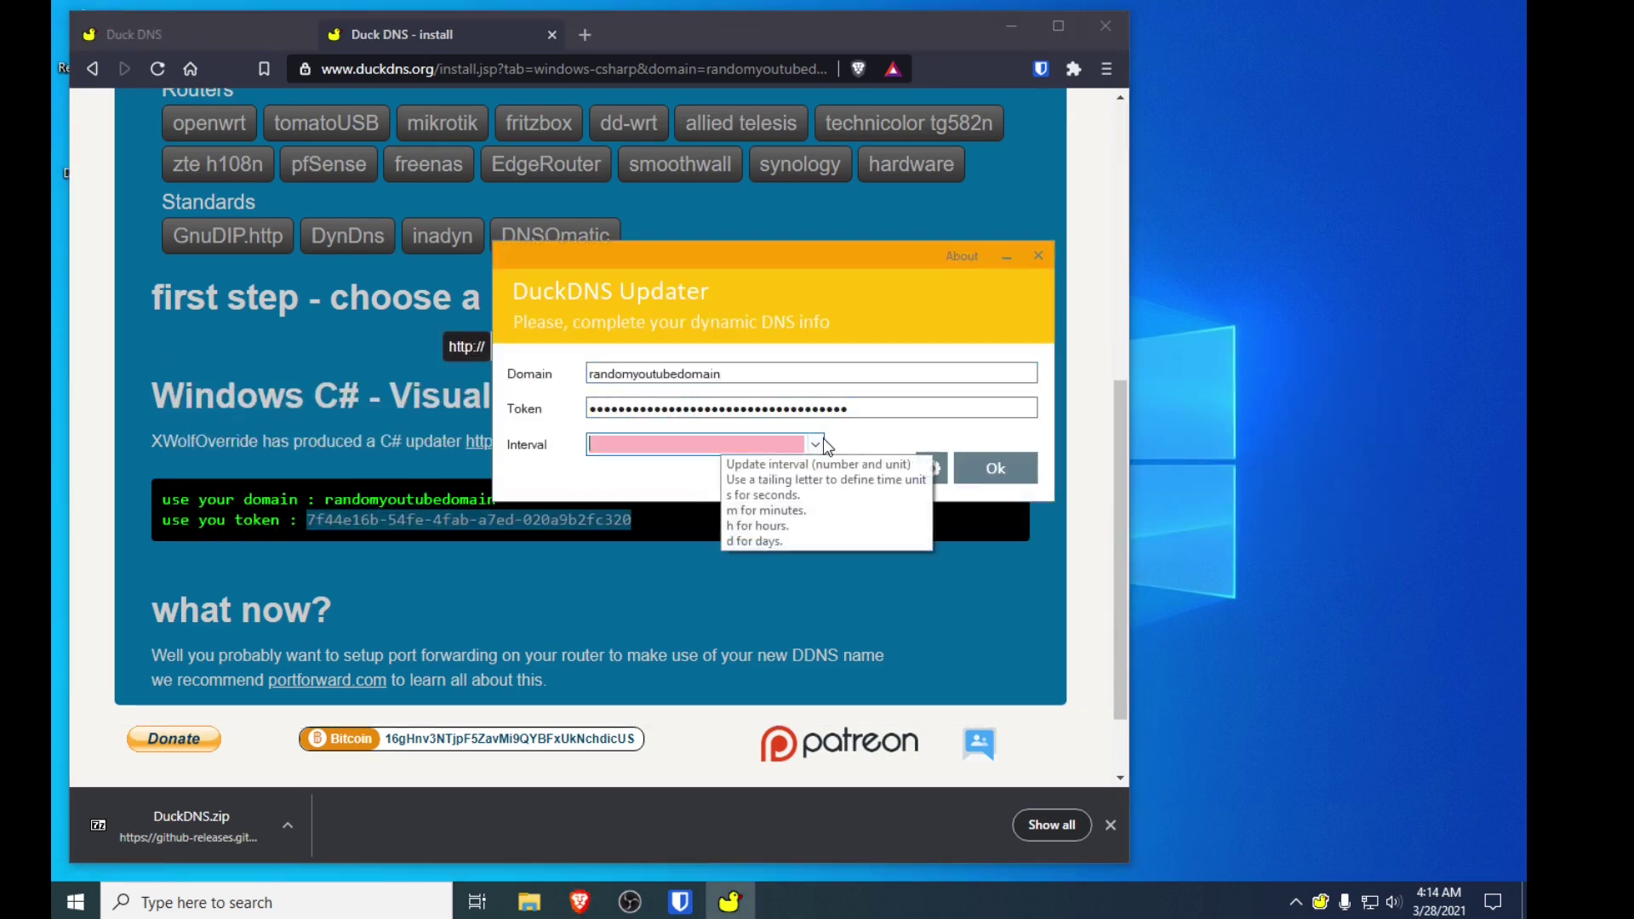
Step: Set the update interval to 1m
click(723, 445)
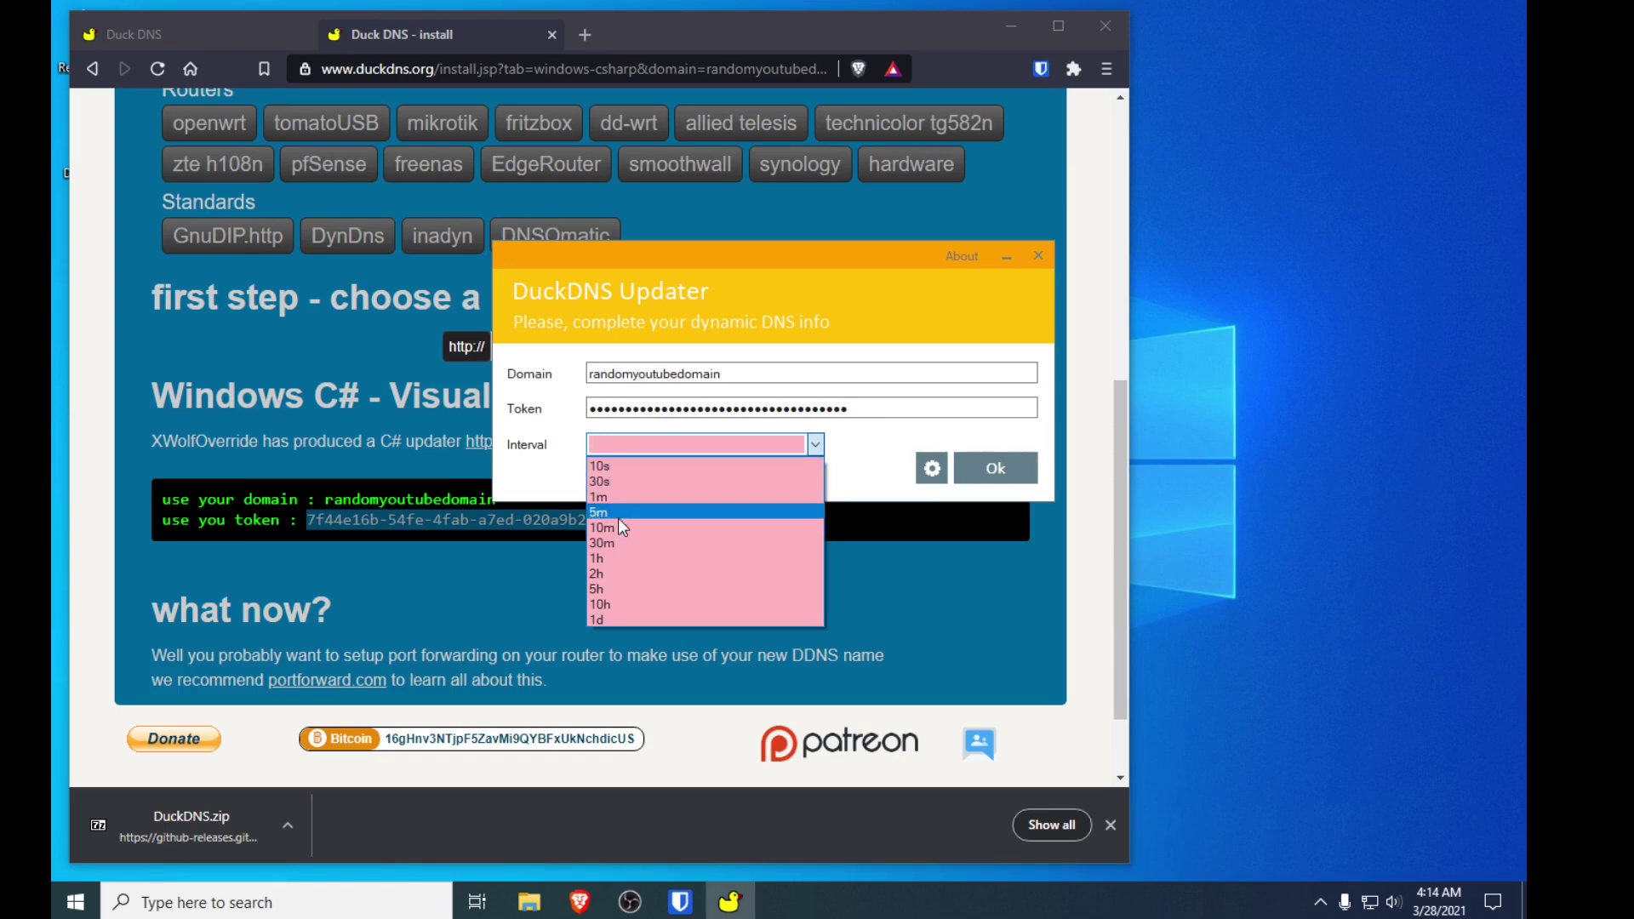
click(618, 514)
click(815, 444)
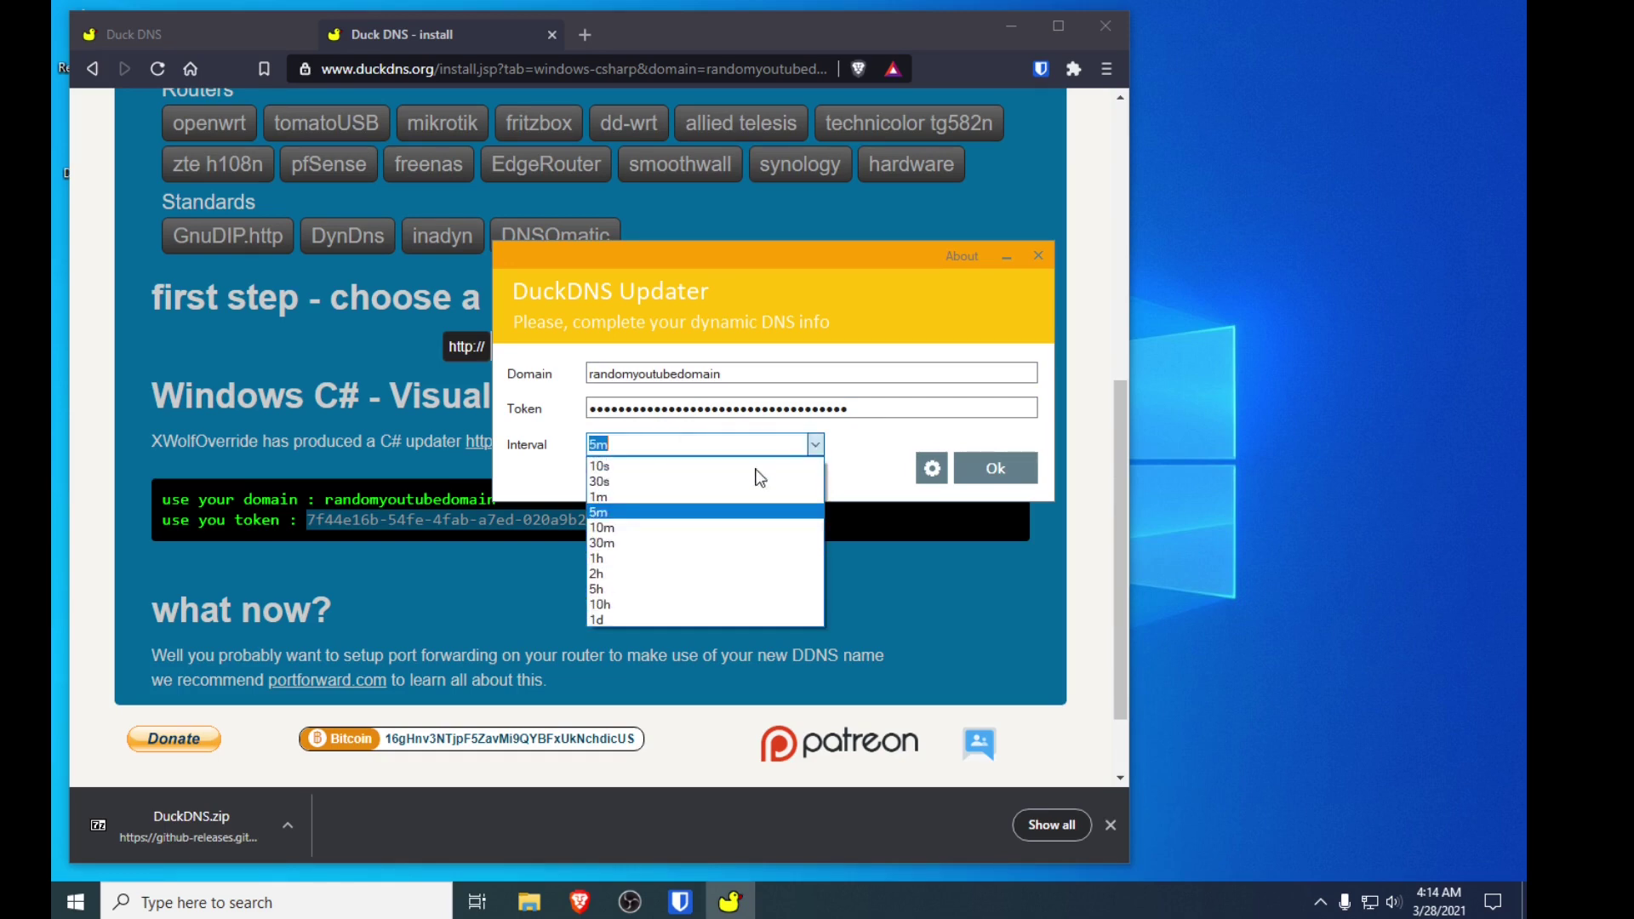
click(616, 499)
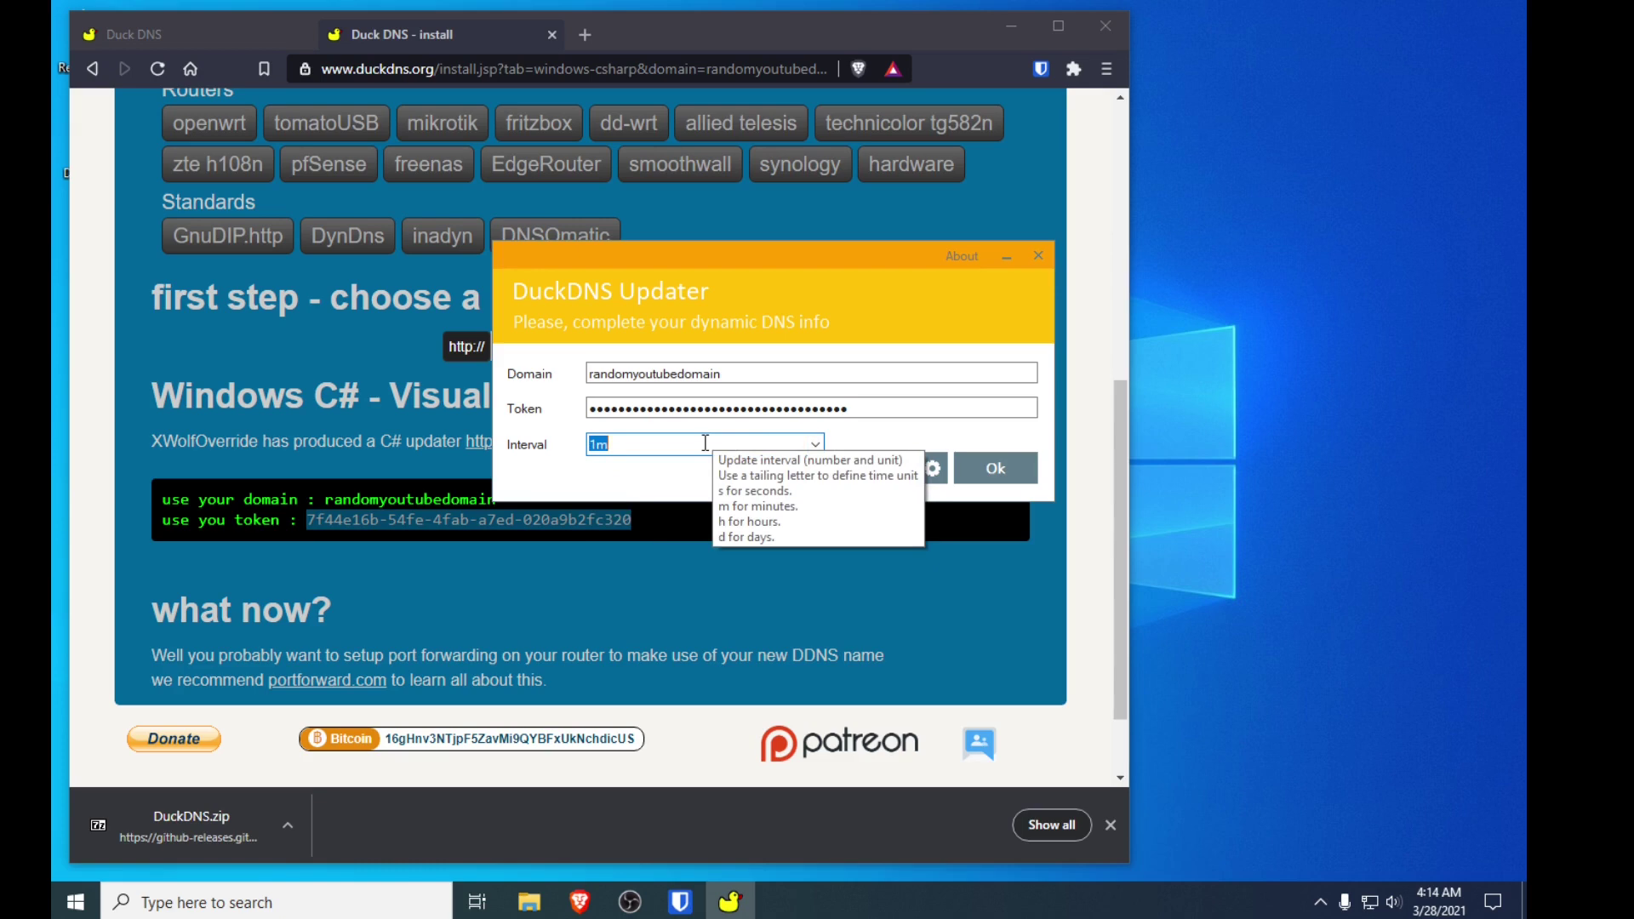
click(642, 445)
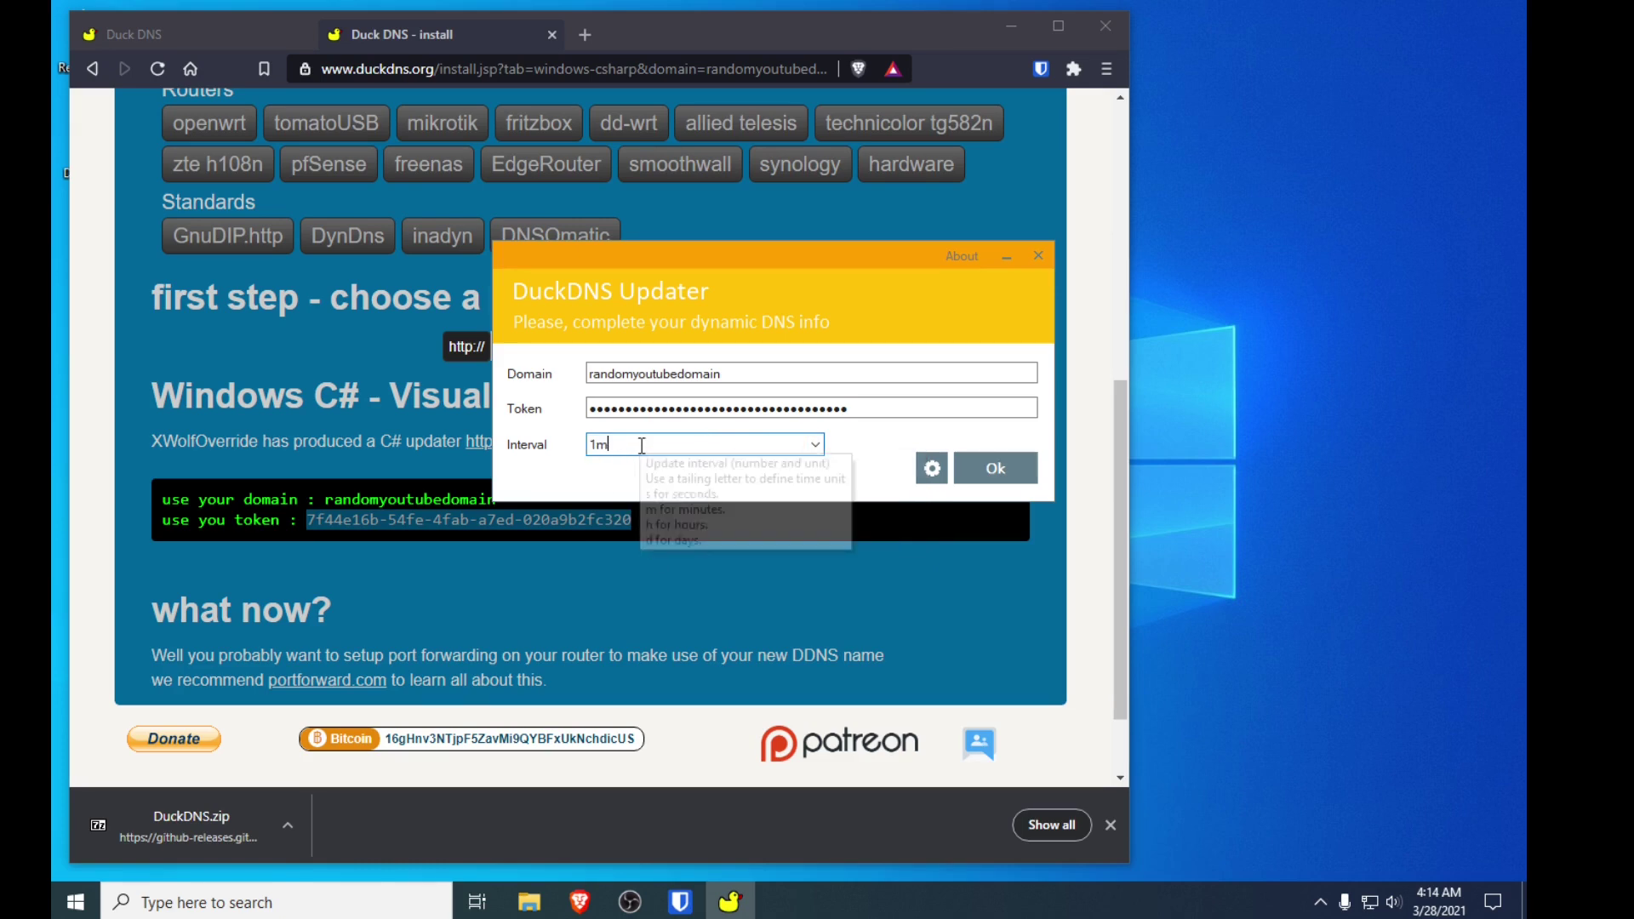
key(BackSpace)
key(BackSpace)
text(10s)
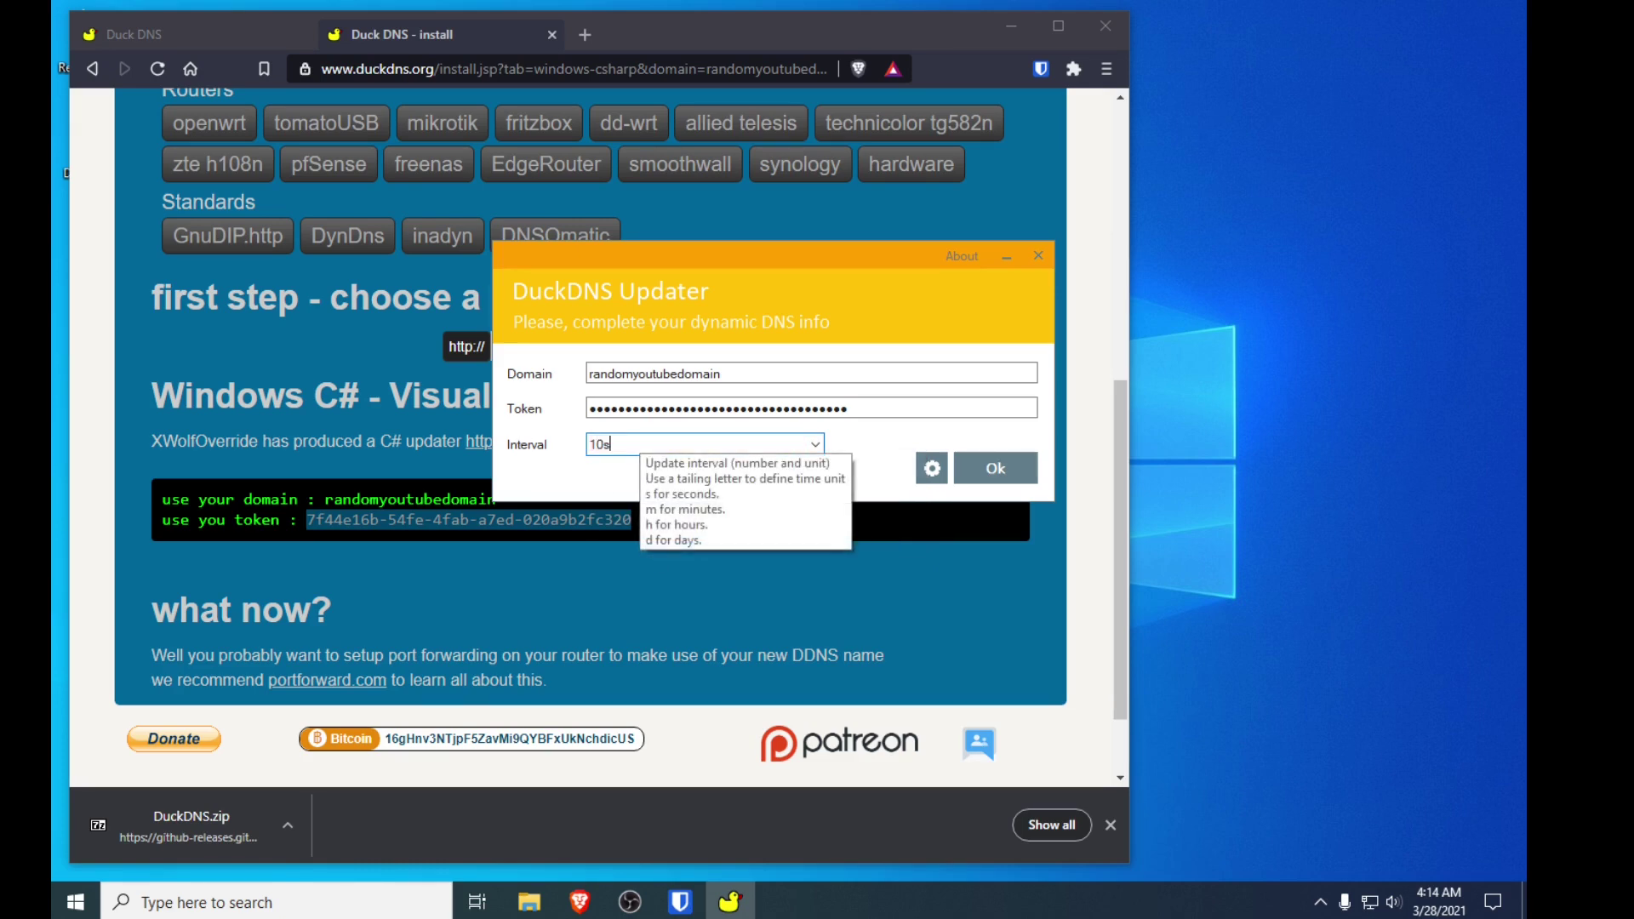
key(BackSpace)
key(BackSpace)
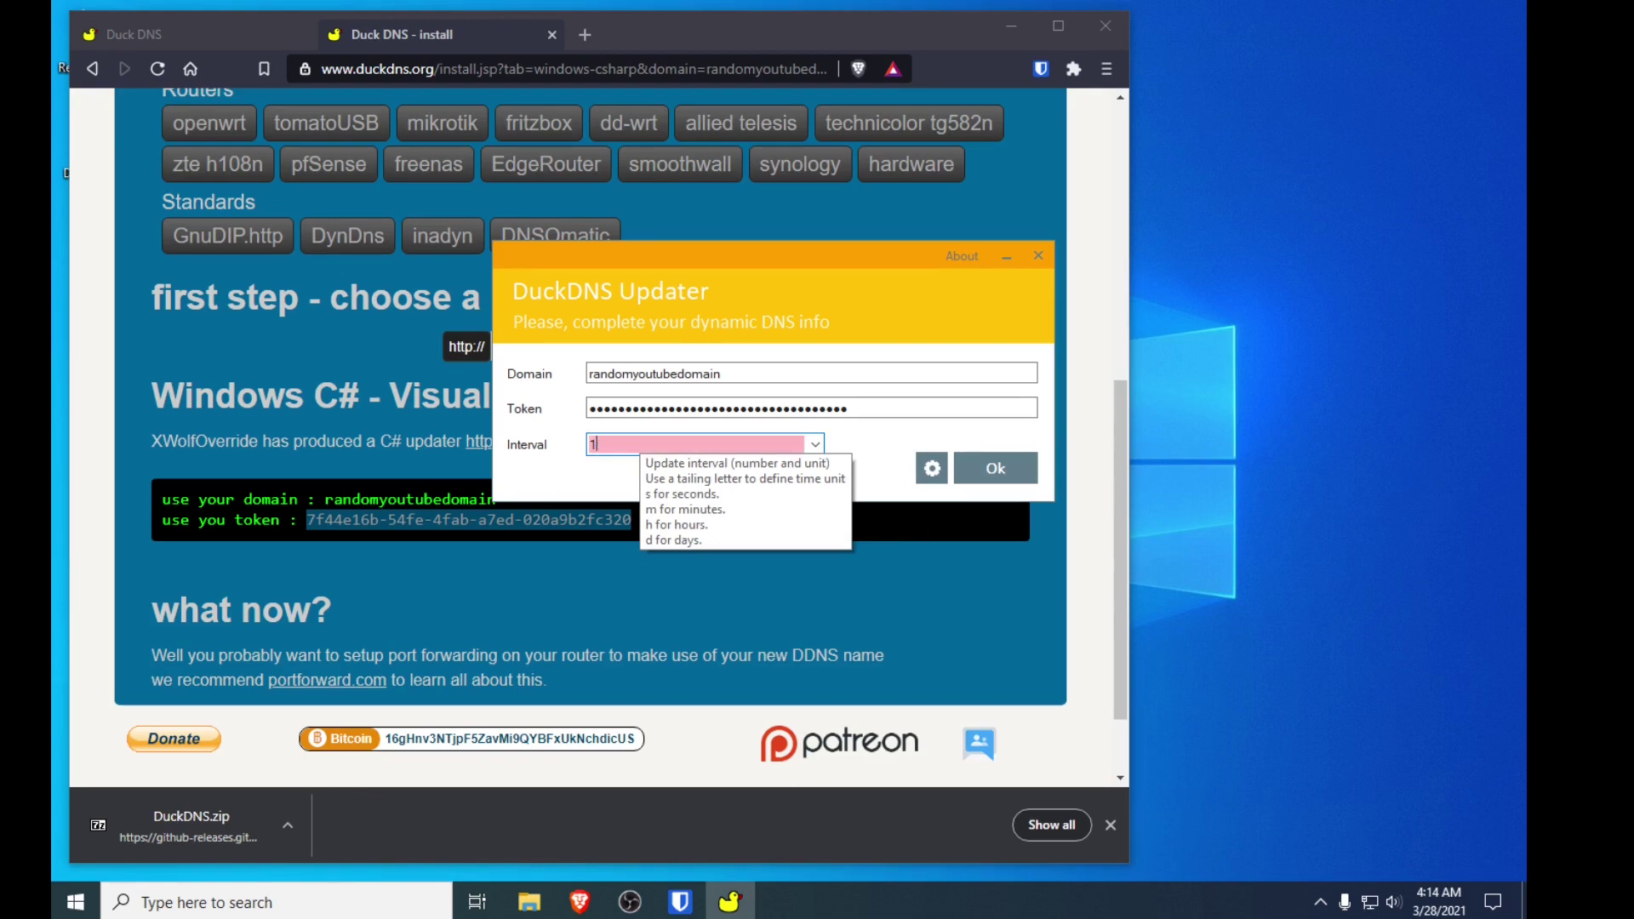
key(BackSpace)
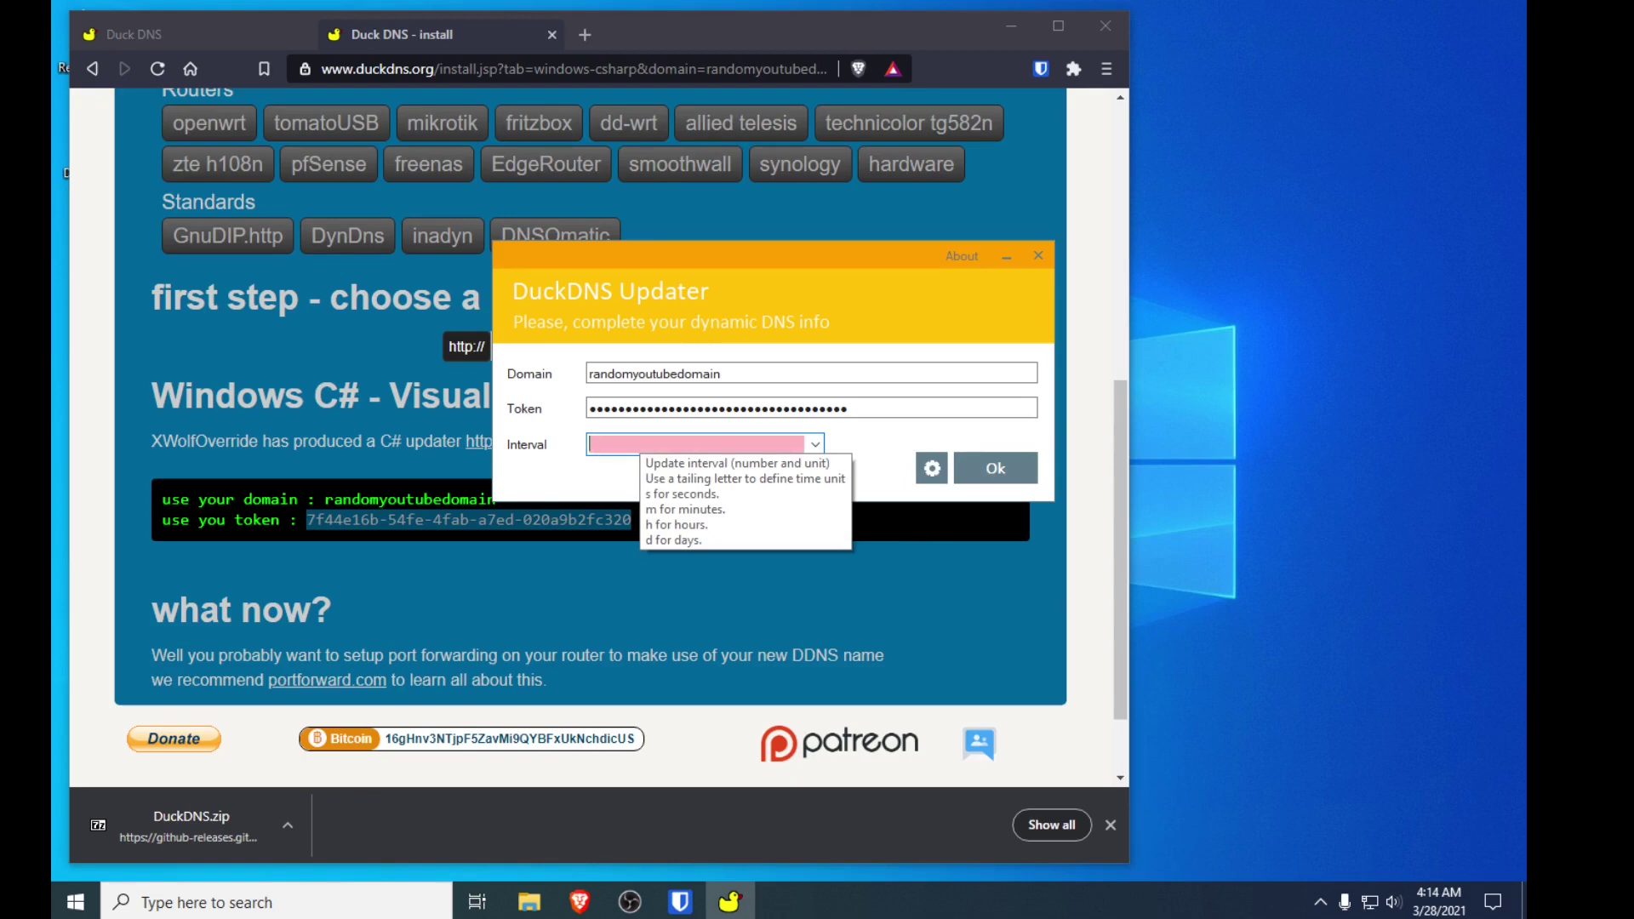
click(816, 446)
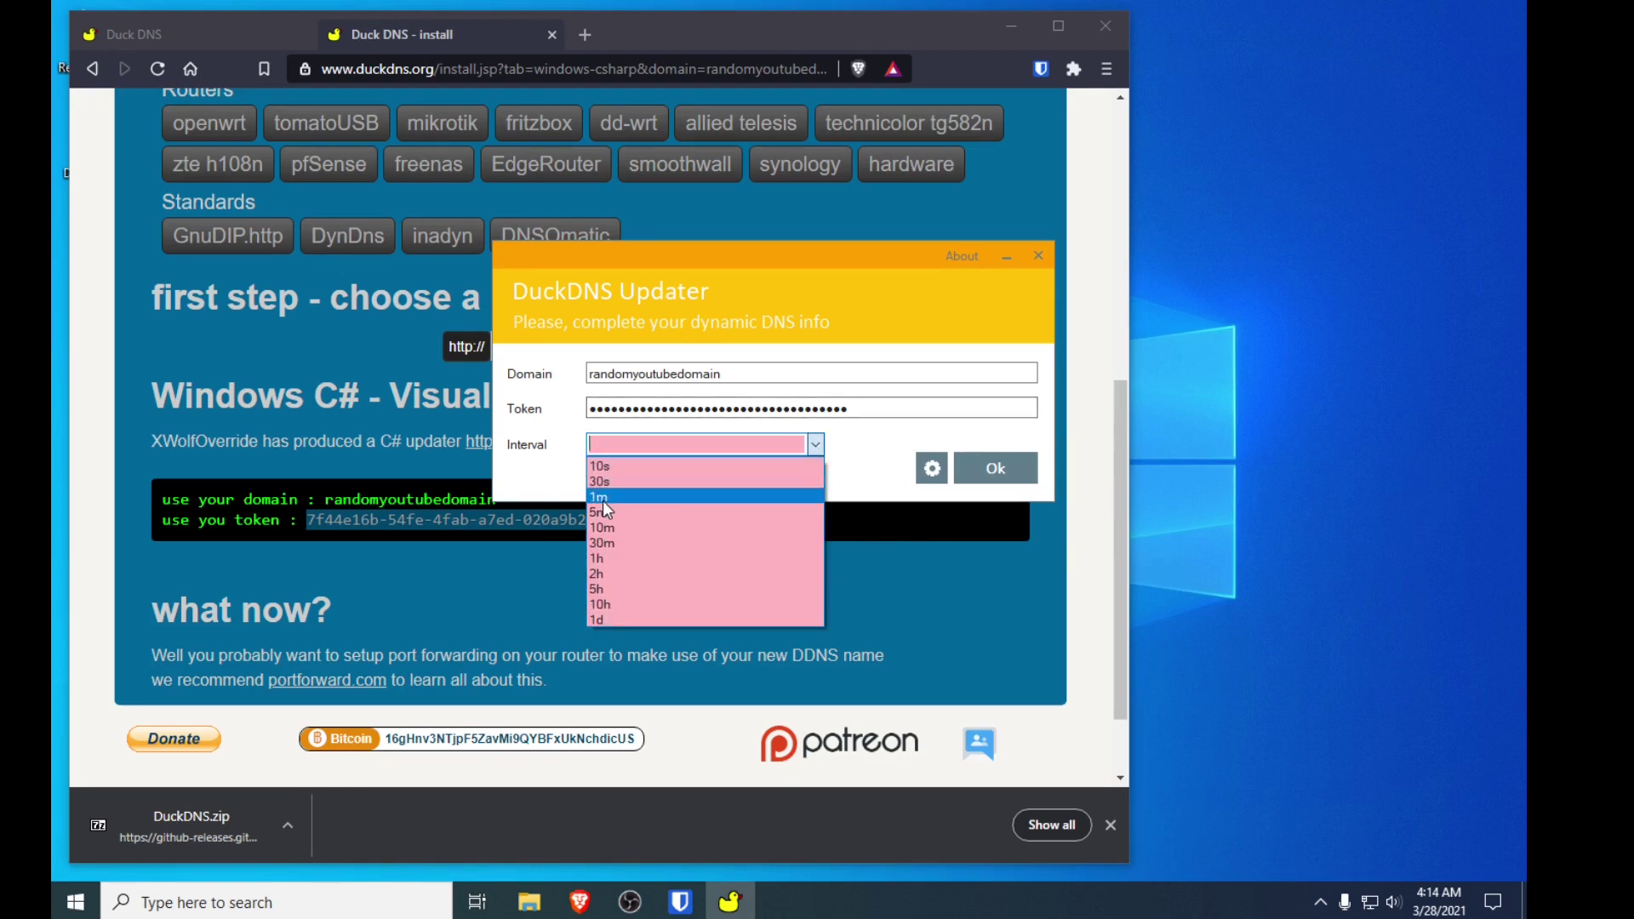
click(605, 500)
click(744, 451)
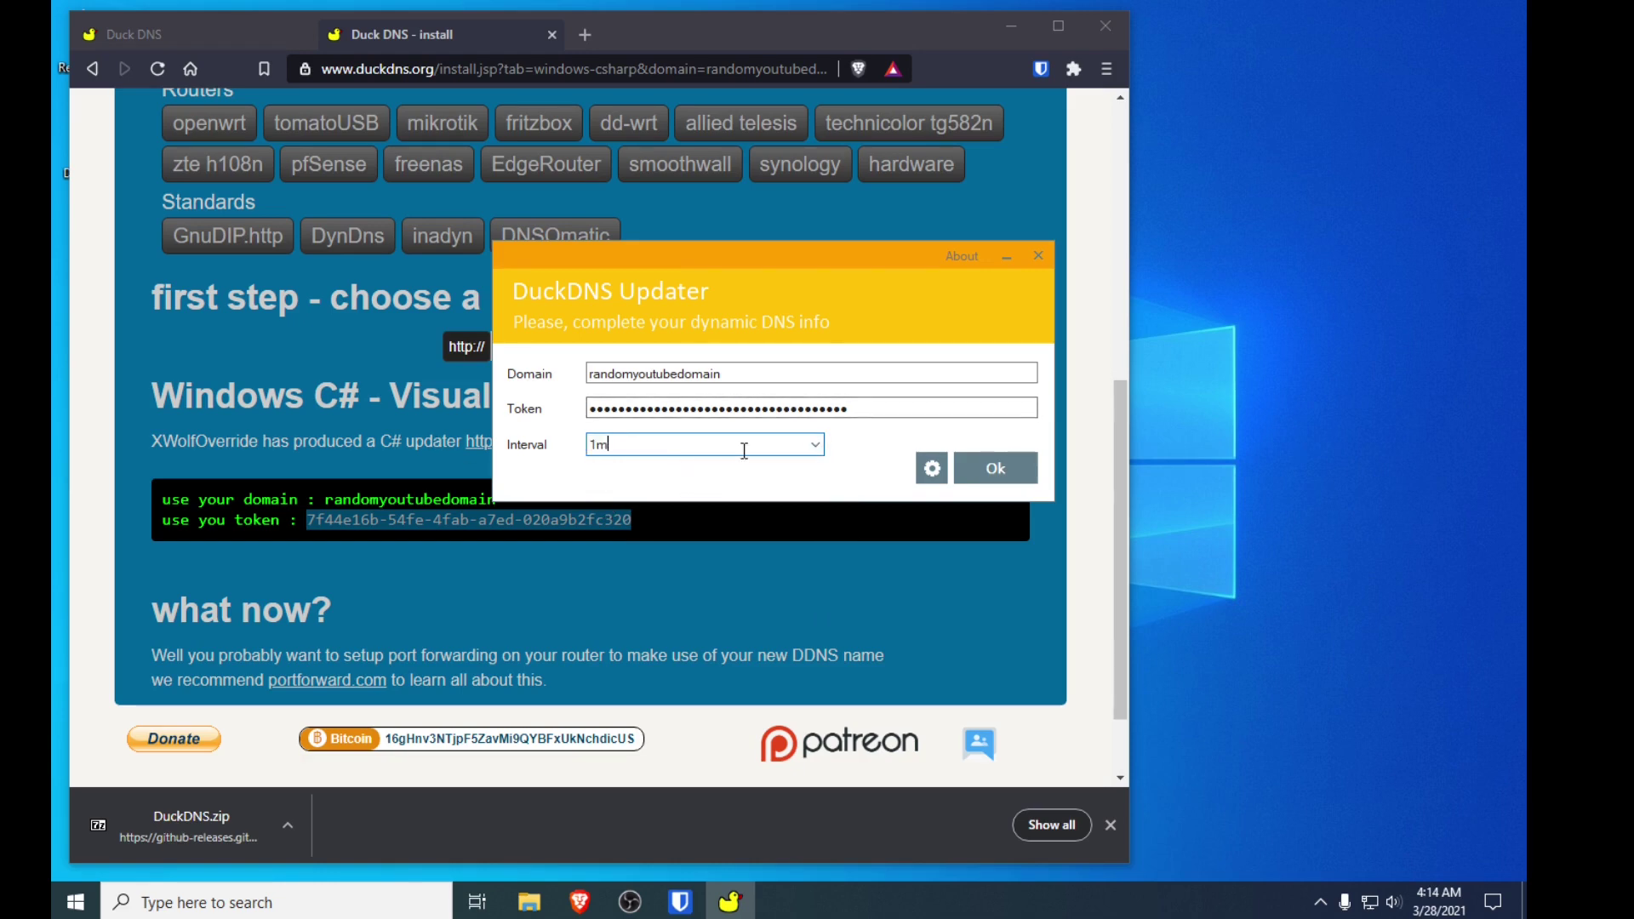
Step: Save the domain, token and 1m interval, closing the updater window
click(932, 468)
click(971, 538)
click(997, 466)
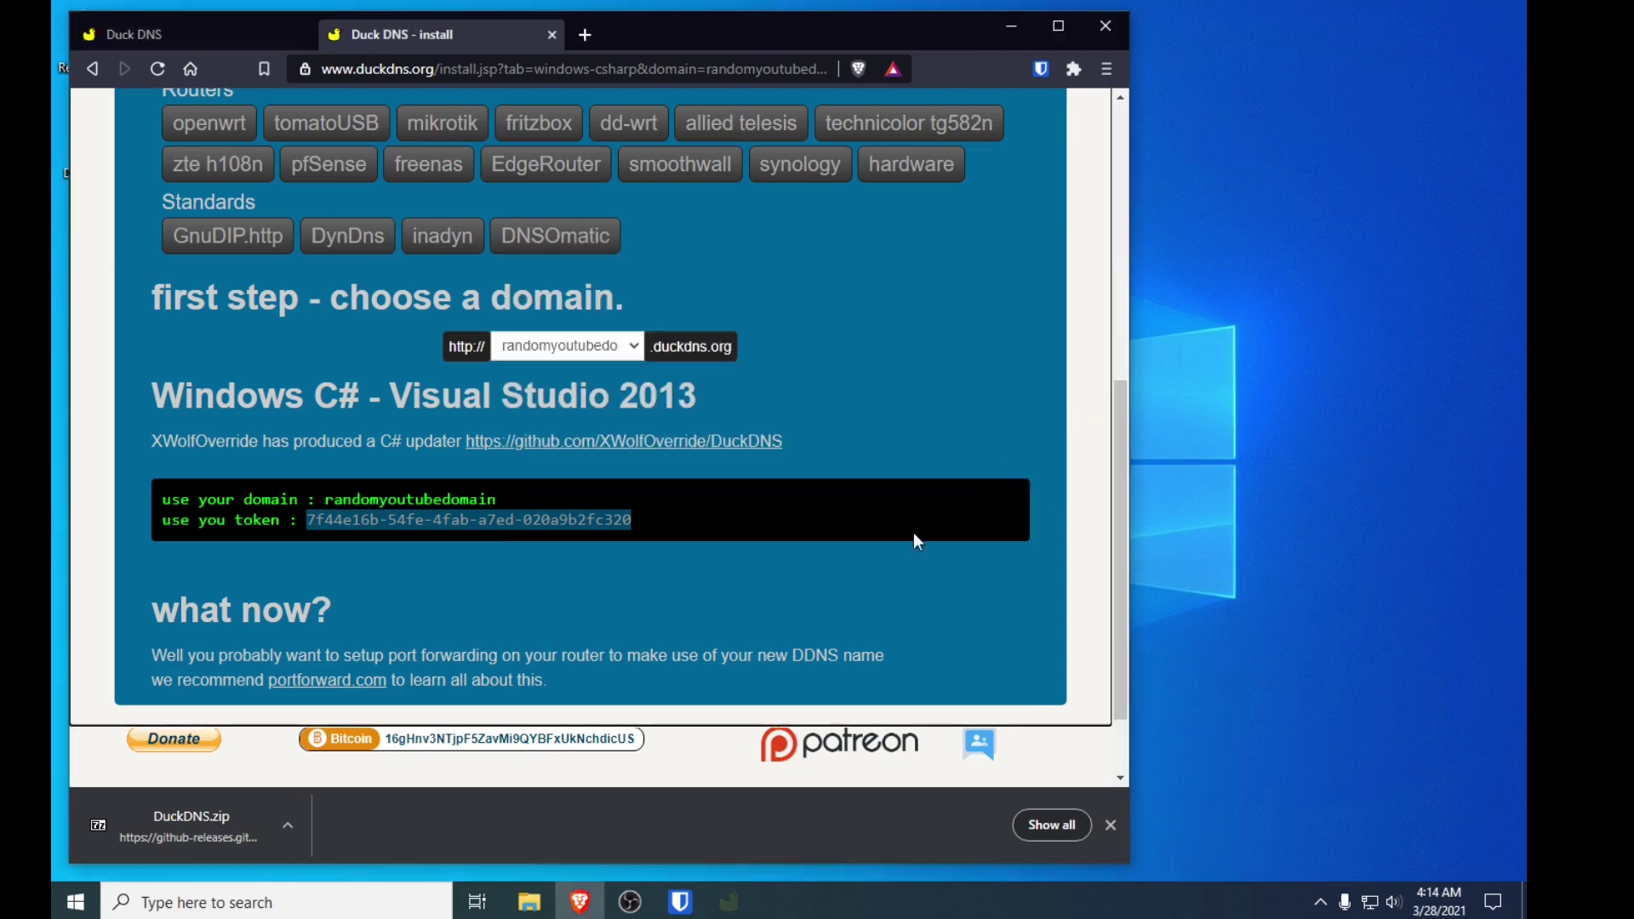
Step: Install the DuckDNS startup shortcut from its tray icon menu, then return to the install page
click(1013, 25)
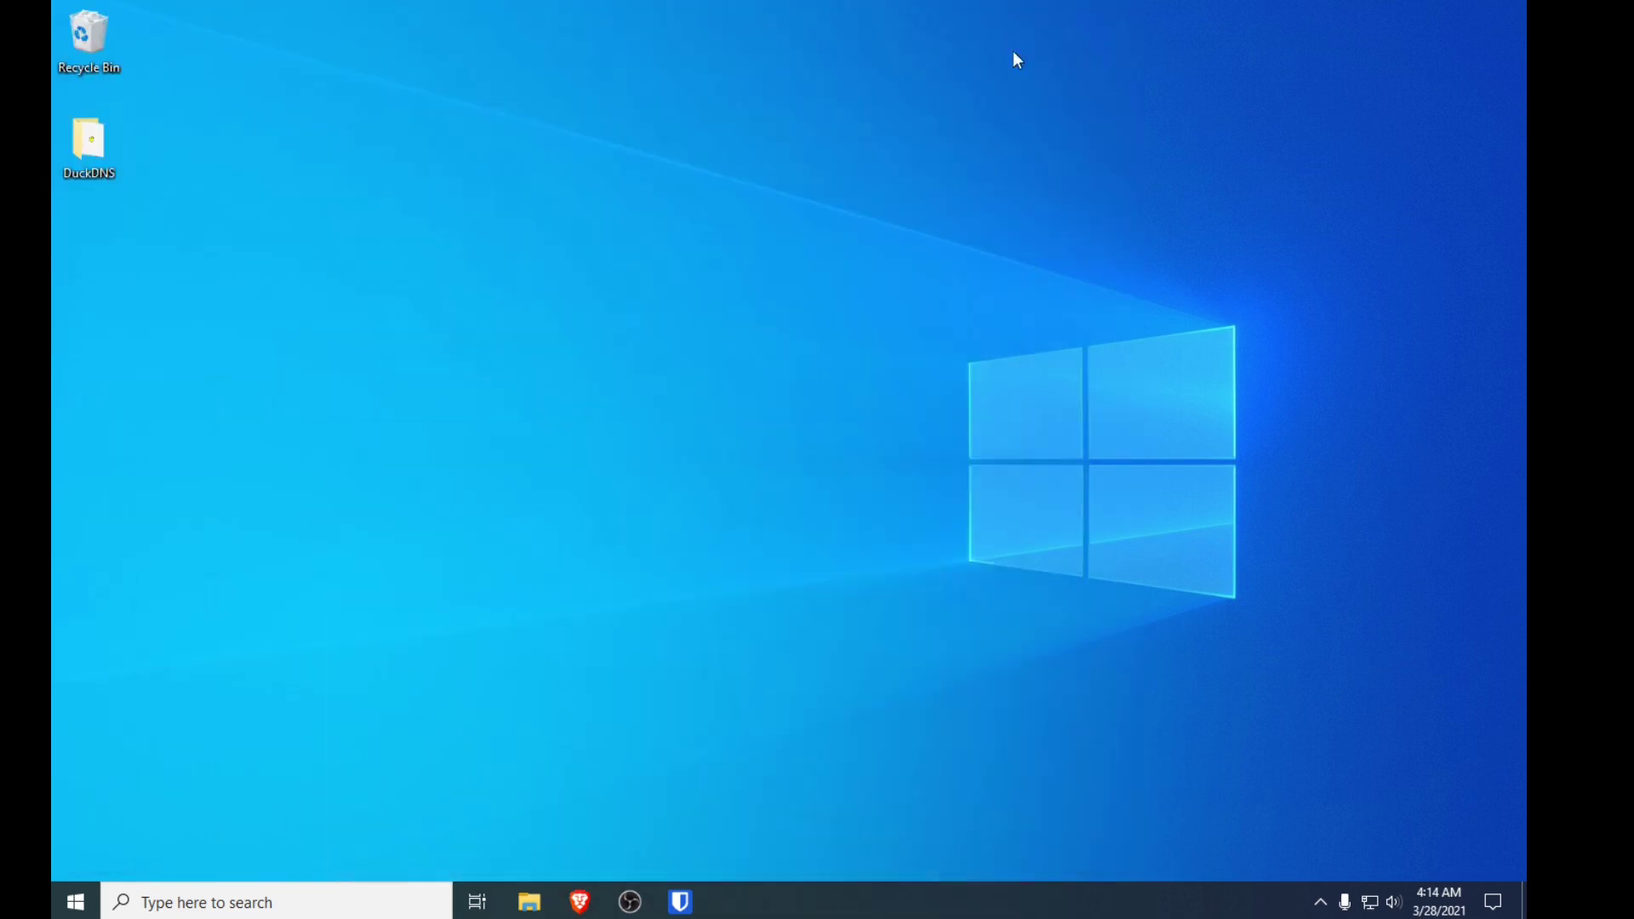
click(1320, 901)
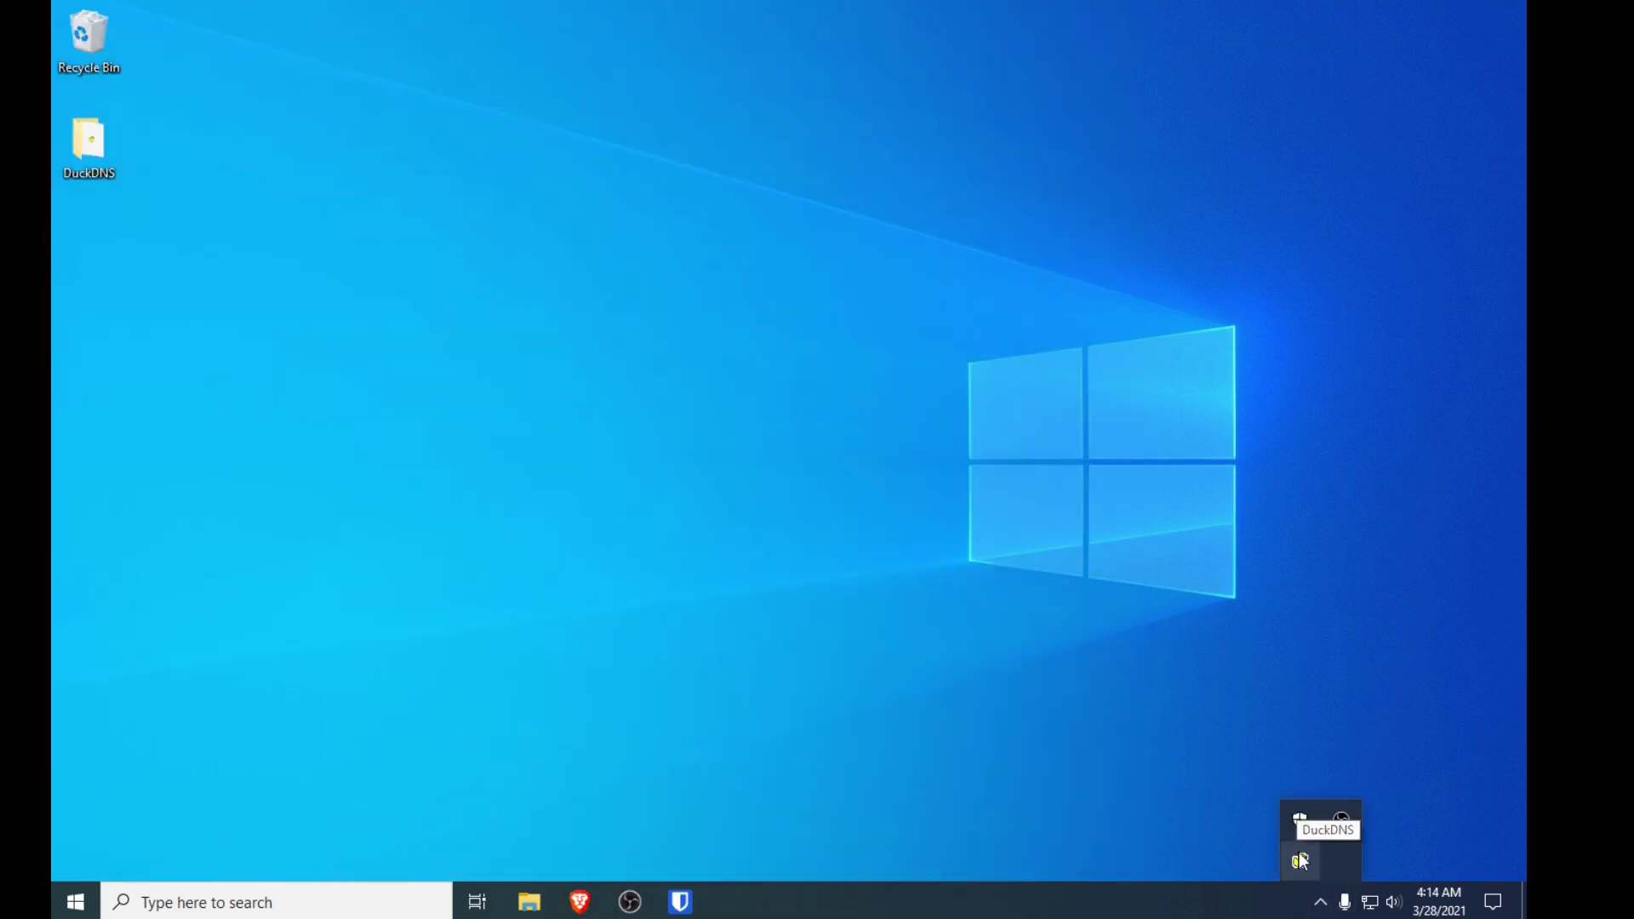
right_click(1300, 862)
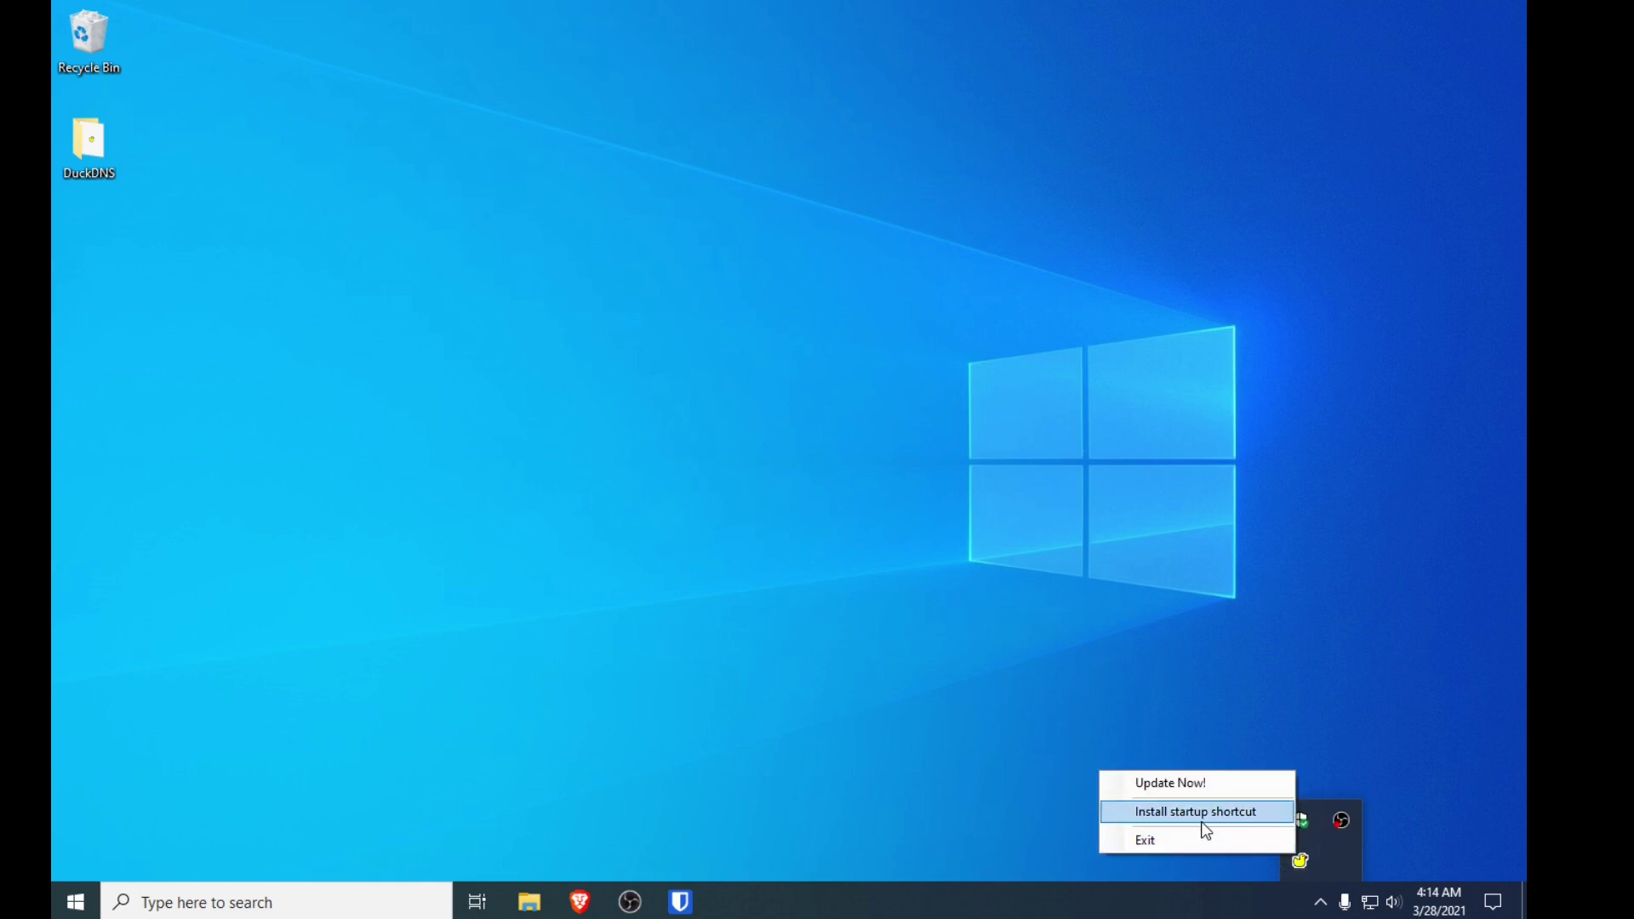
click(1235, 783)
click(1320, 901)
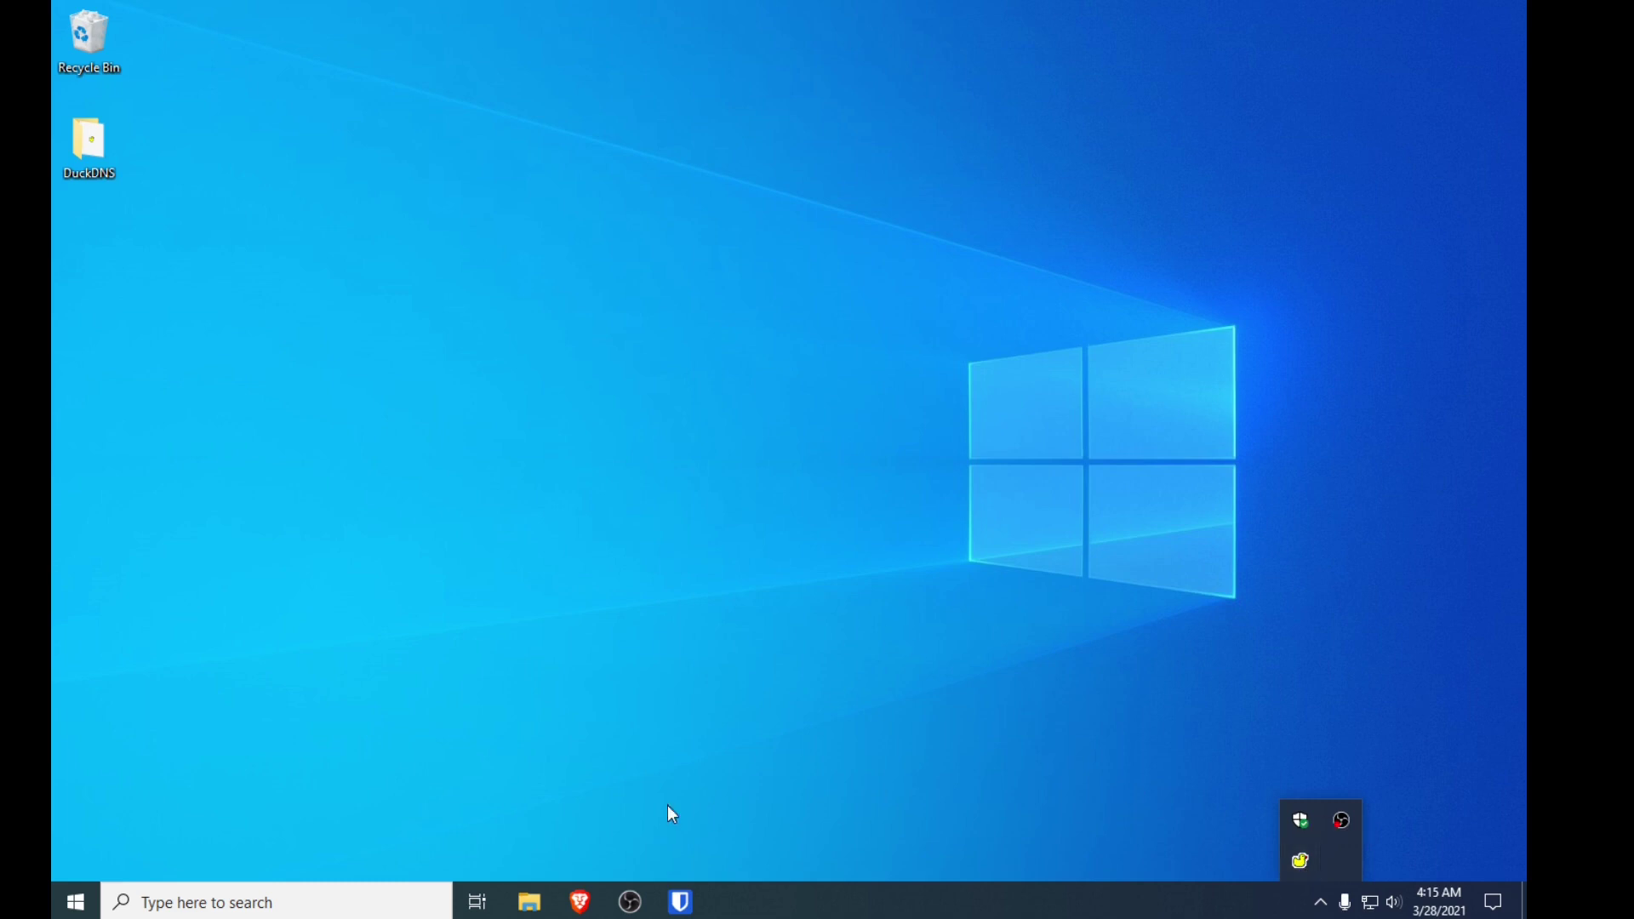
click(580, 902)
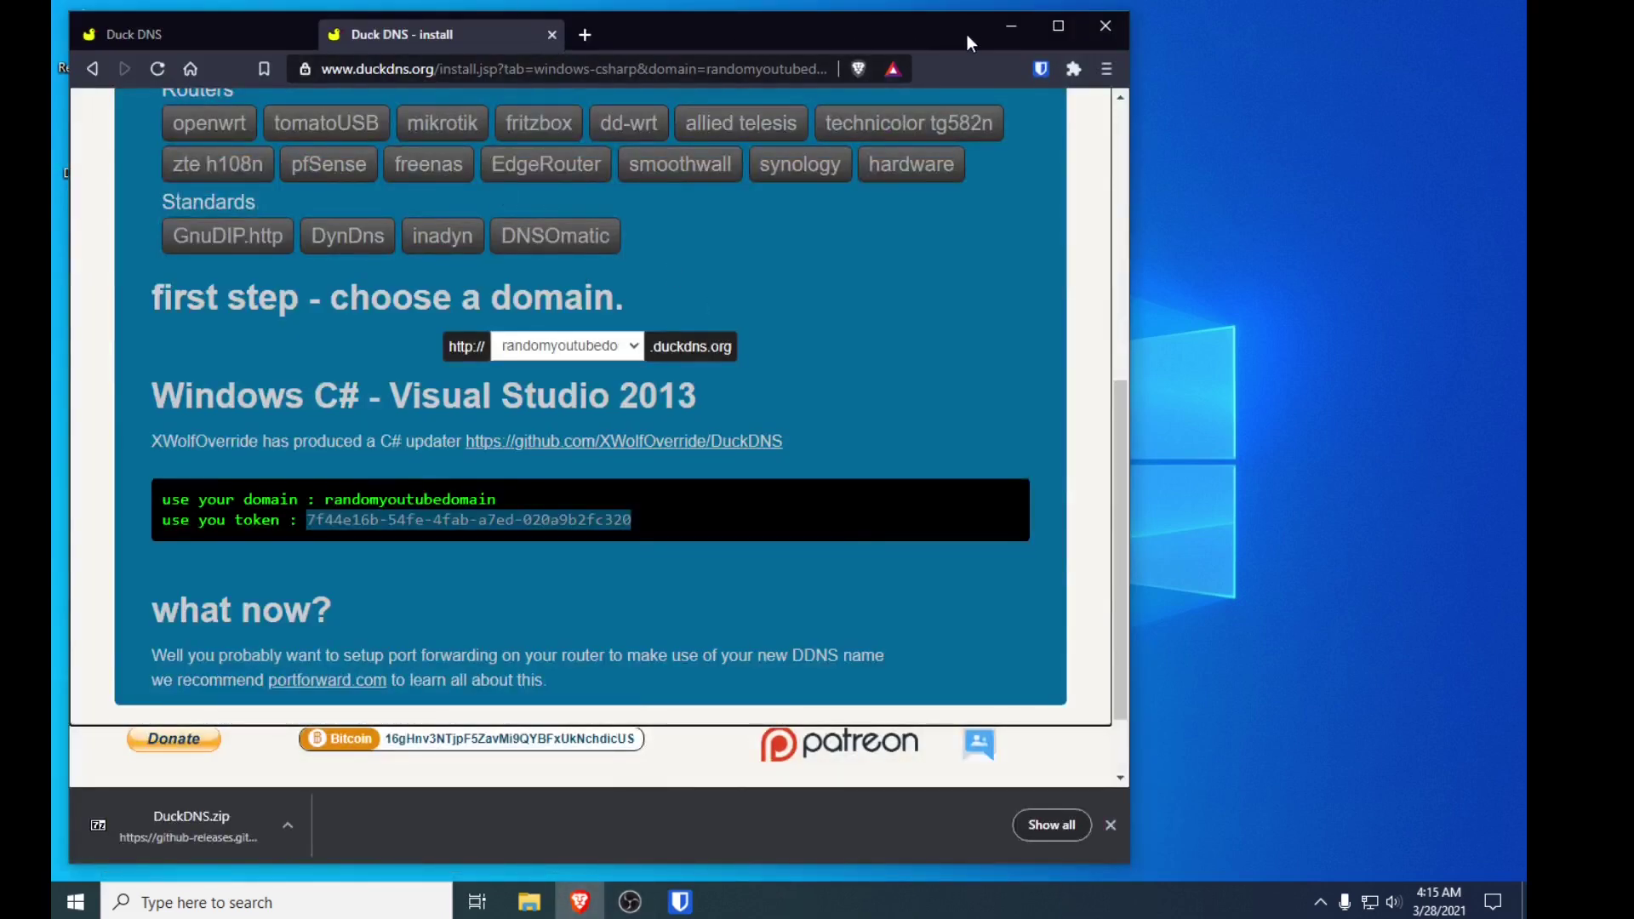
Step: Minimize the browser and open Command Prompt by running cmd
click(1011, 26)
key(super+r)
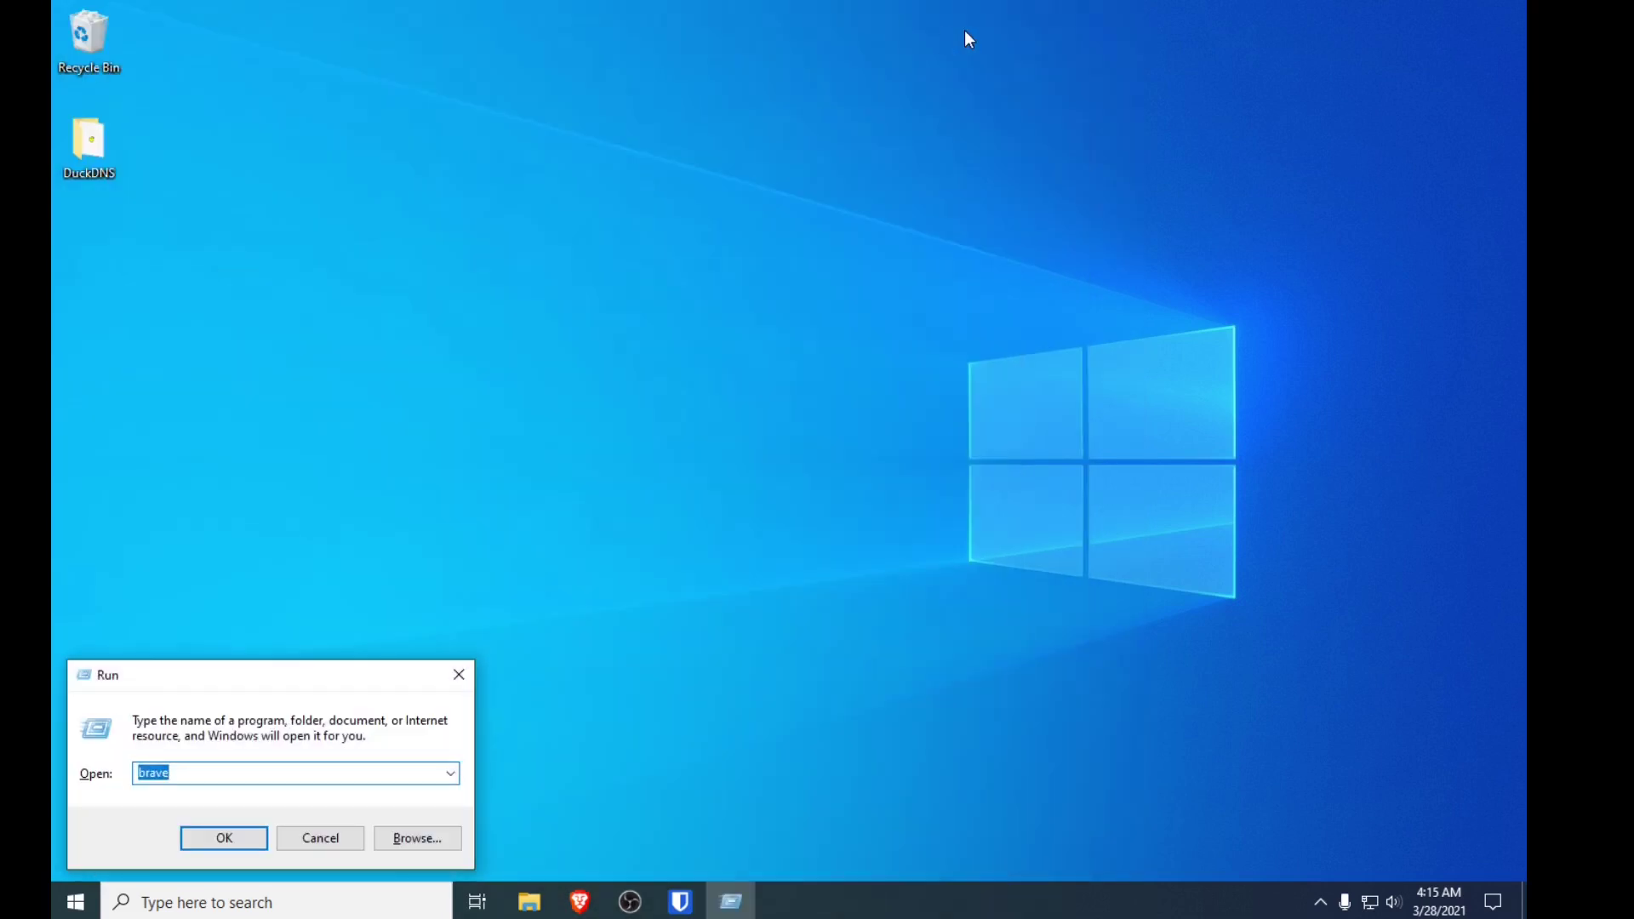
text(cmd)
key(Return)
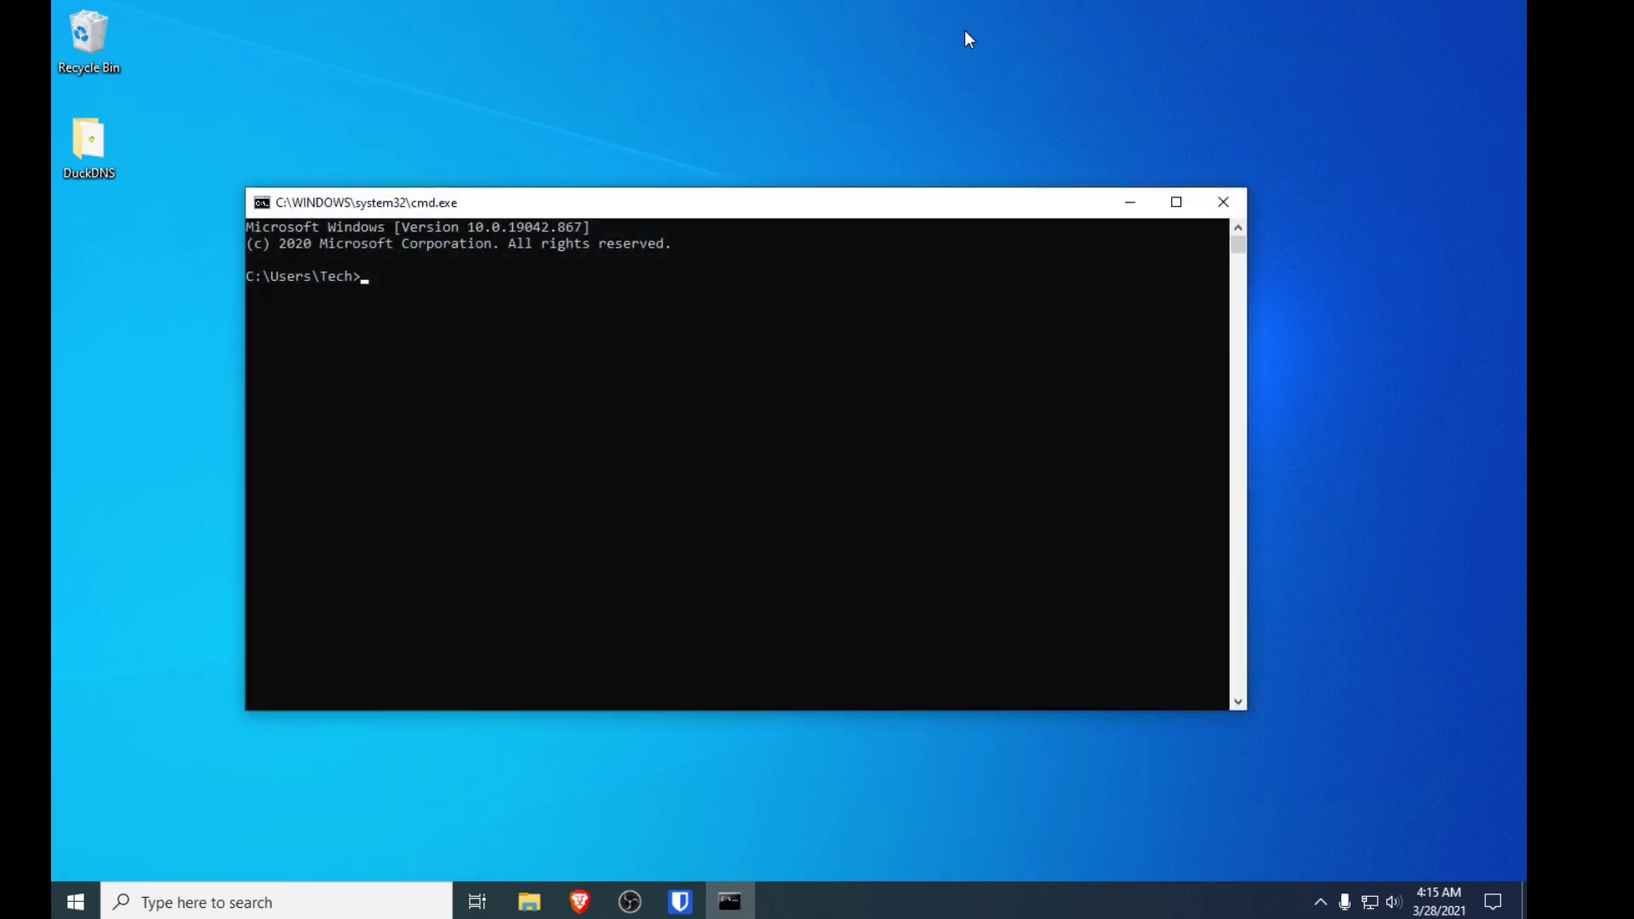
Step: Ping randomyoutubedomain.duckdns.org, checking the domain name against the Duck DNS page
text(ping randomyoutube)
key(alt+Tab)
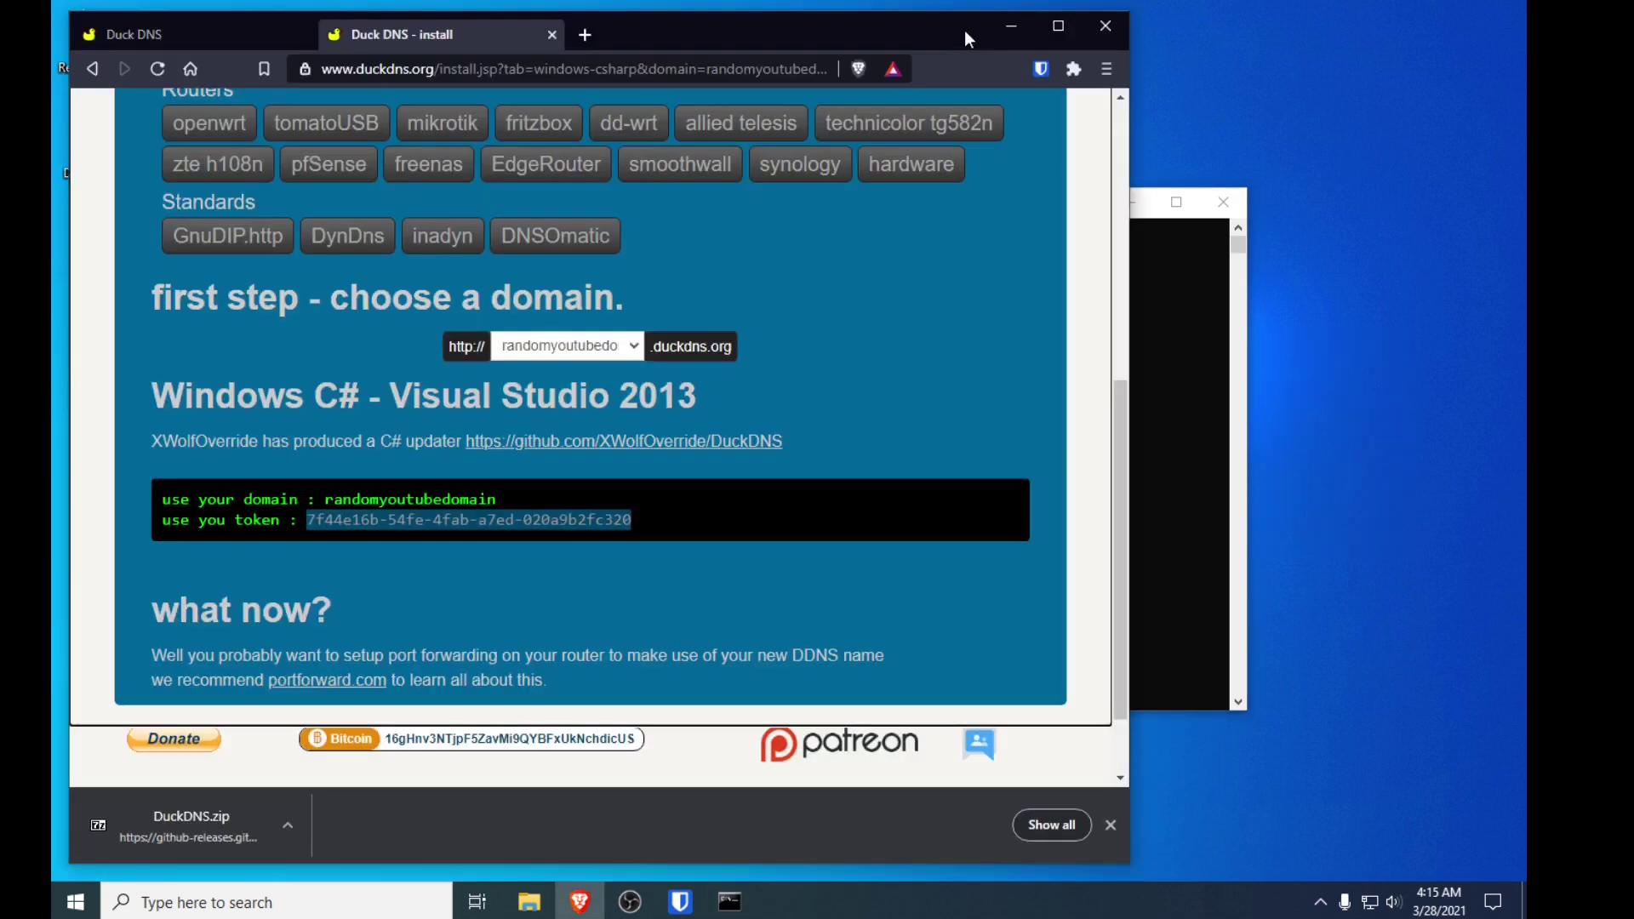
key(alt+Tab)
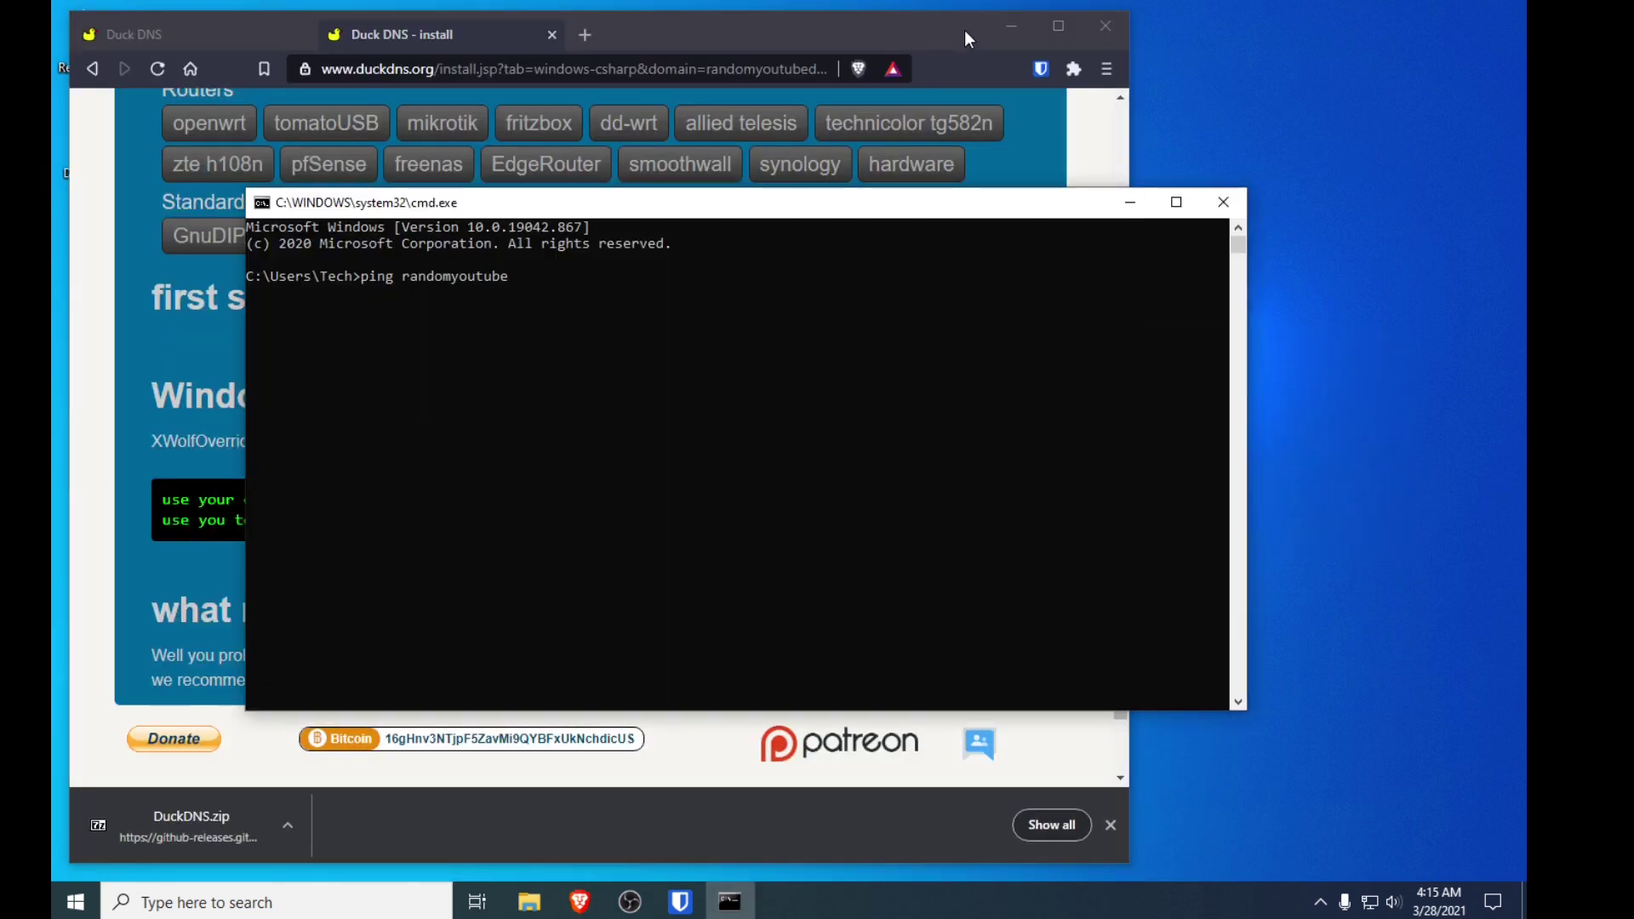
text(domain.duckdns.org)
key(Return)
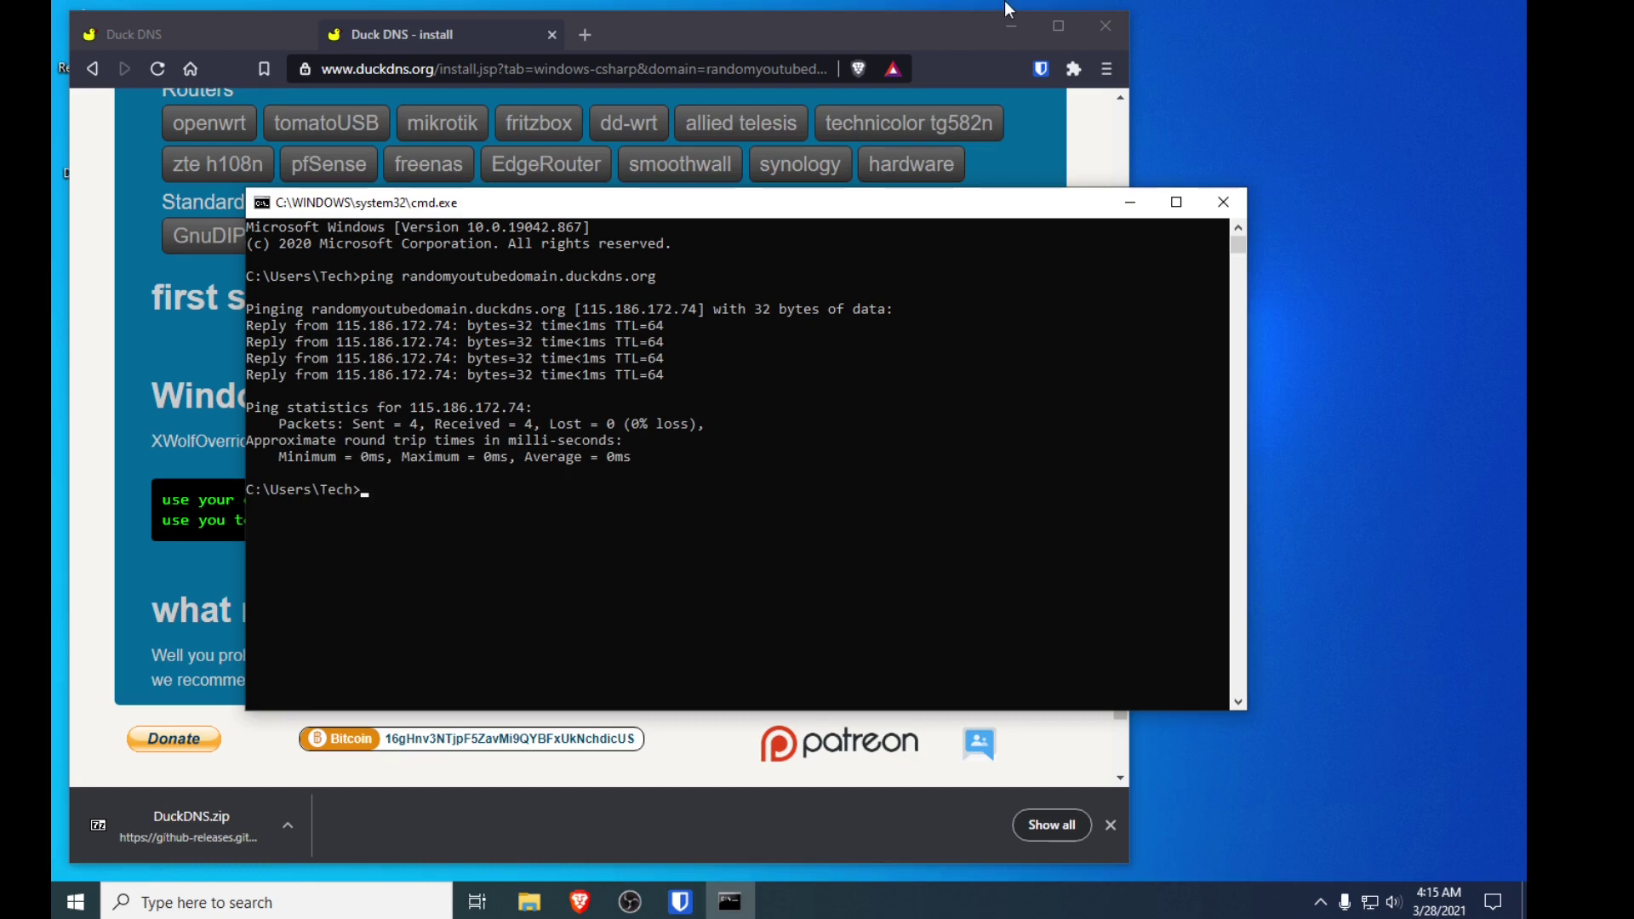
Step: Review the four reply lines and statistics showing the resolved IP and 0% loss
drag(337, 325, 451, 378)
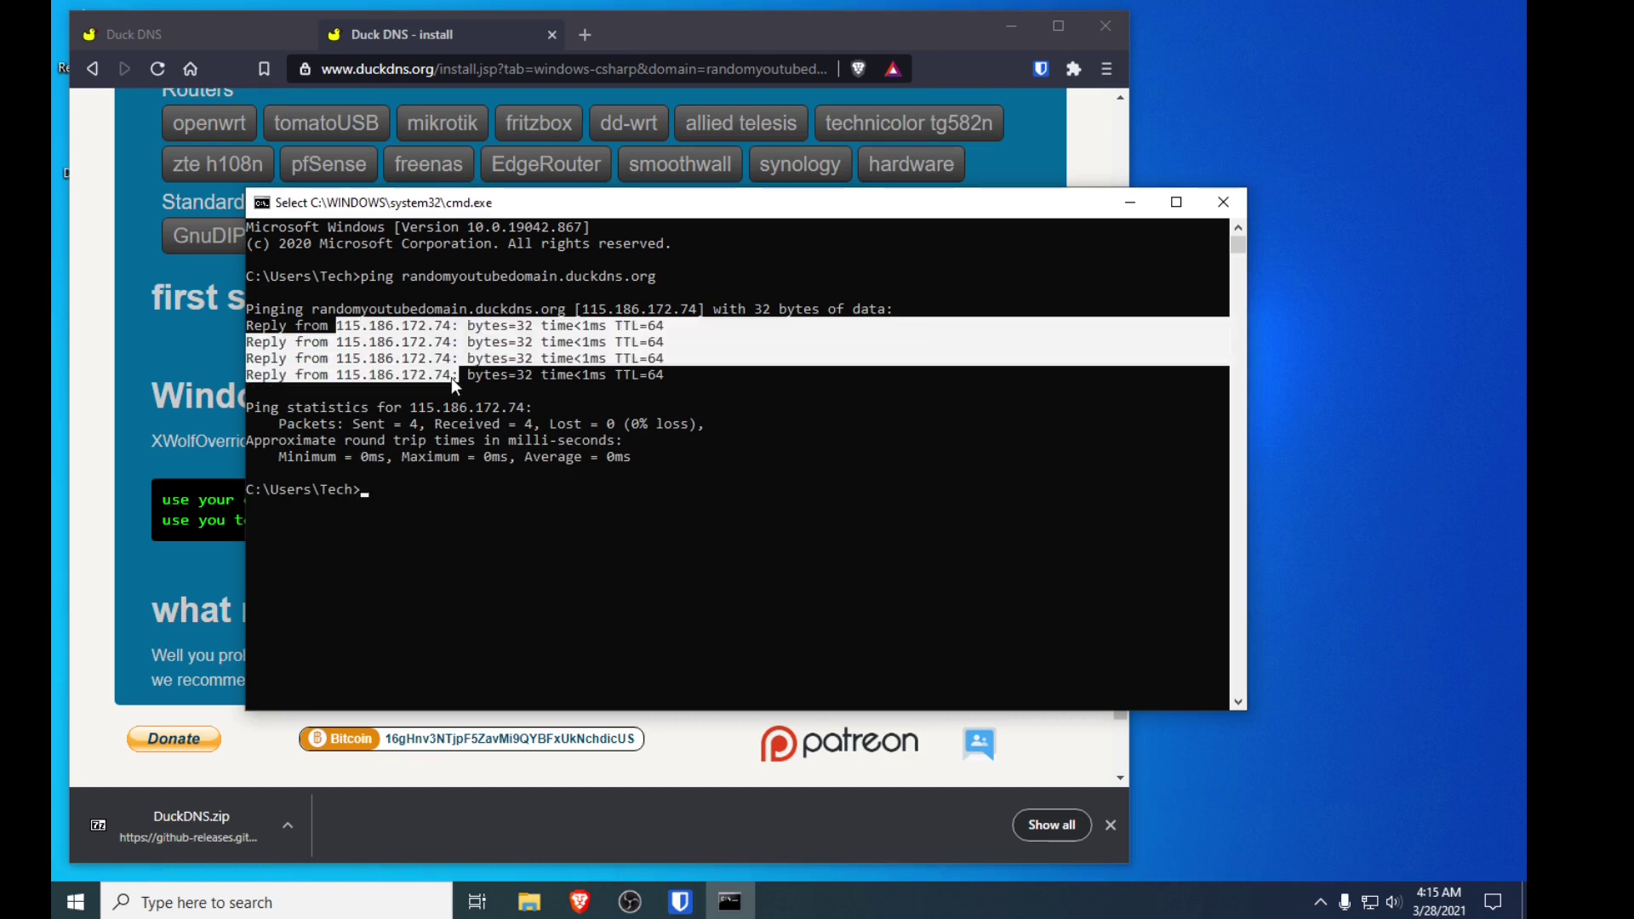
click(446, 374)
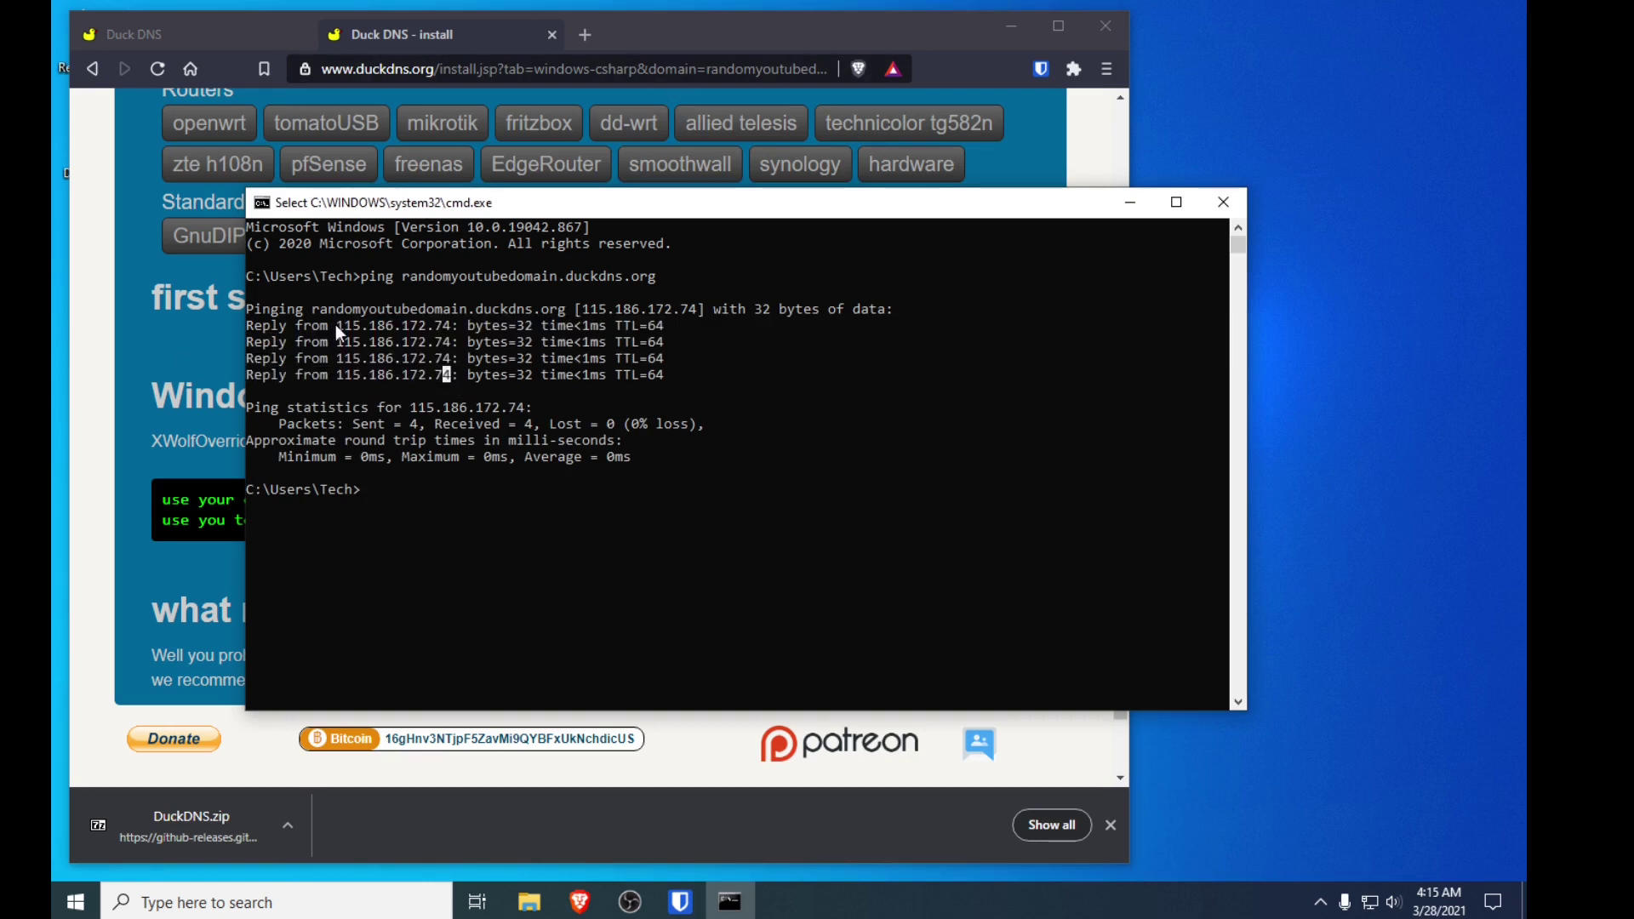
drag(339, 325, 414, 374)
click(413, 374)
drag(570, 324, 599, 387)
click(601, 373)
drag(314, 415, 574, 441)
click(553, 440)
click(1136, 206)
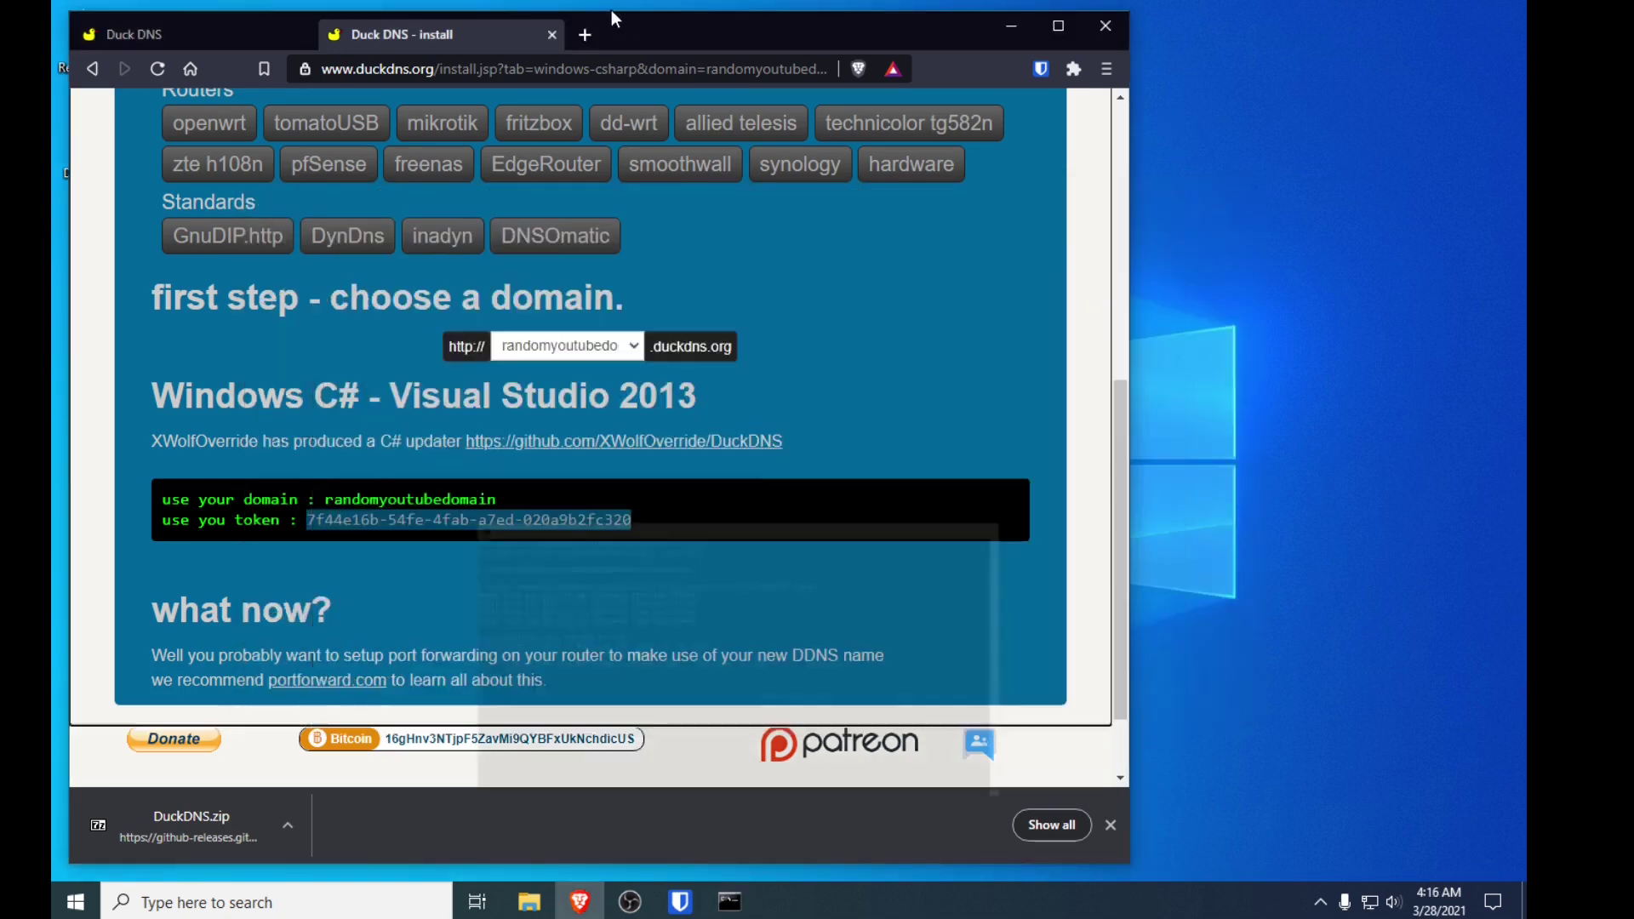
click(584, 34)
text(1)
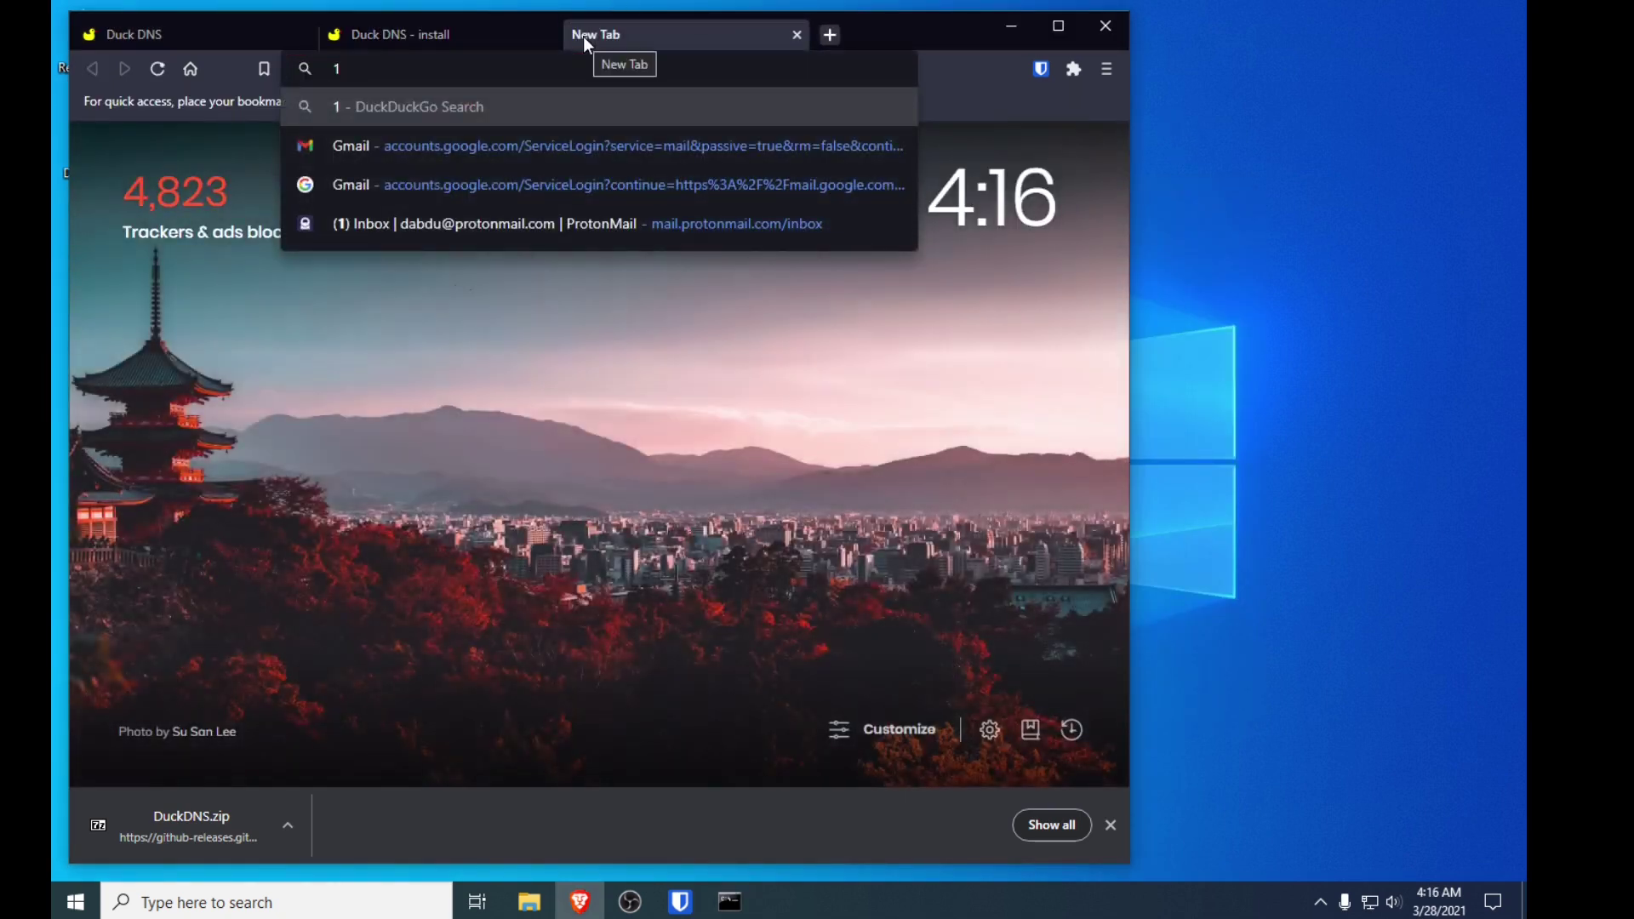
text(92.168.18.)
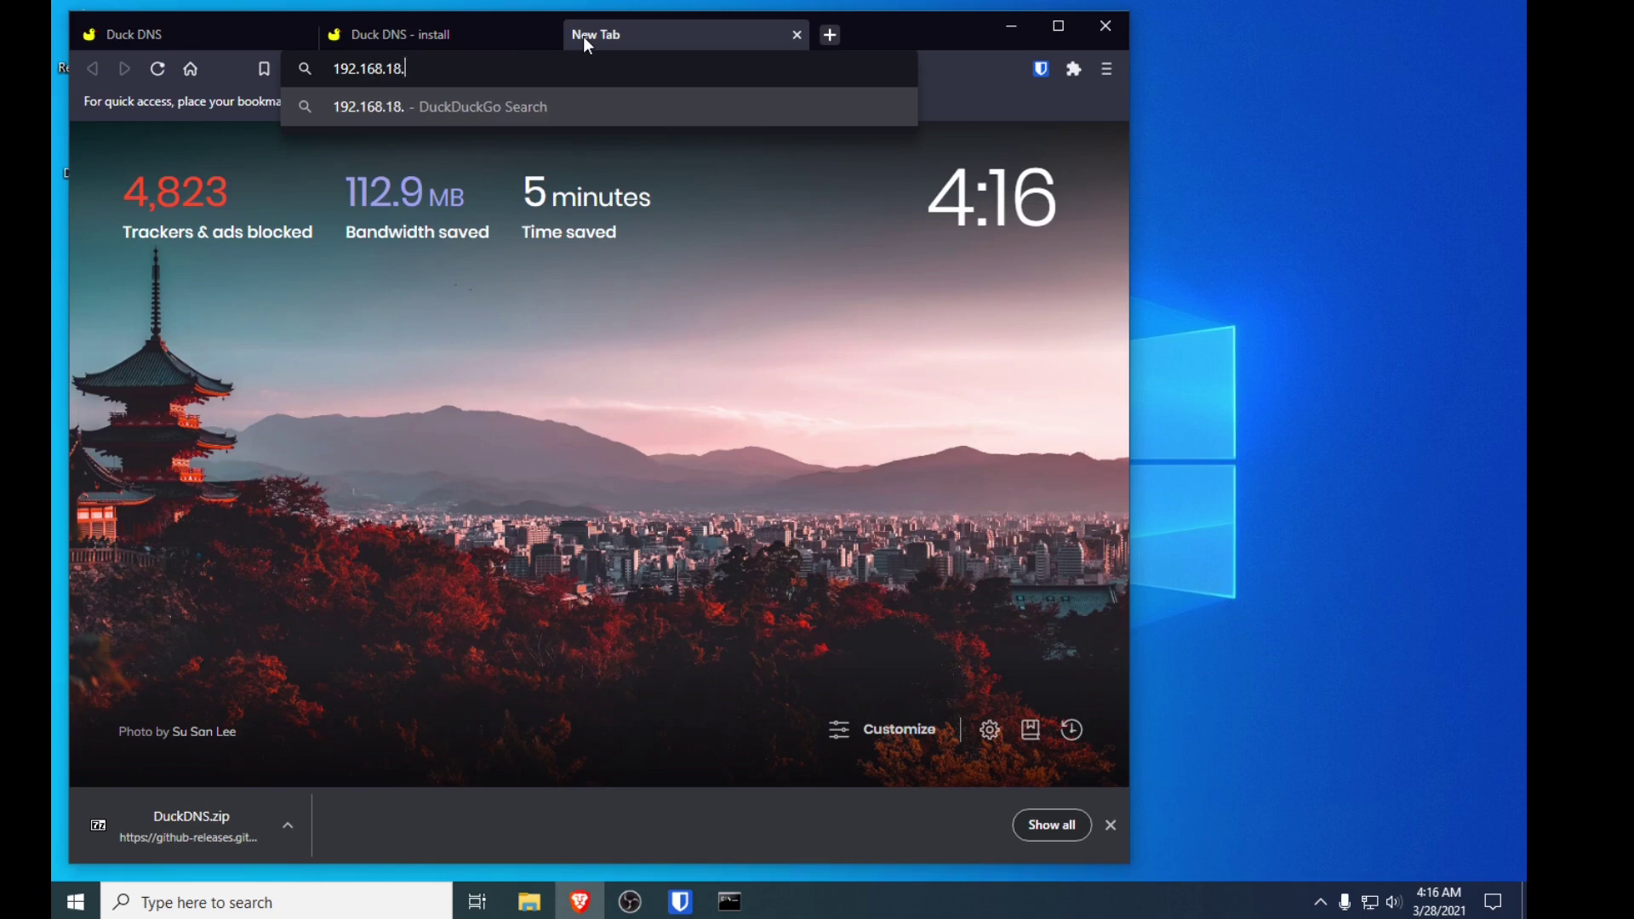
text(1)
key(Return)
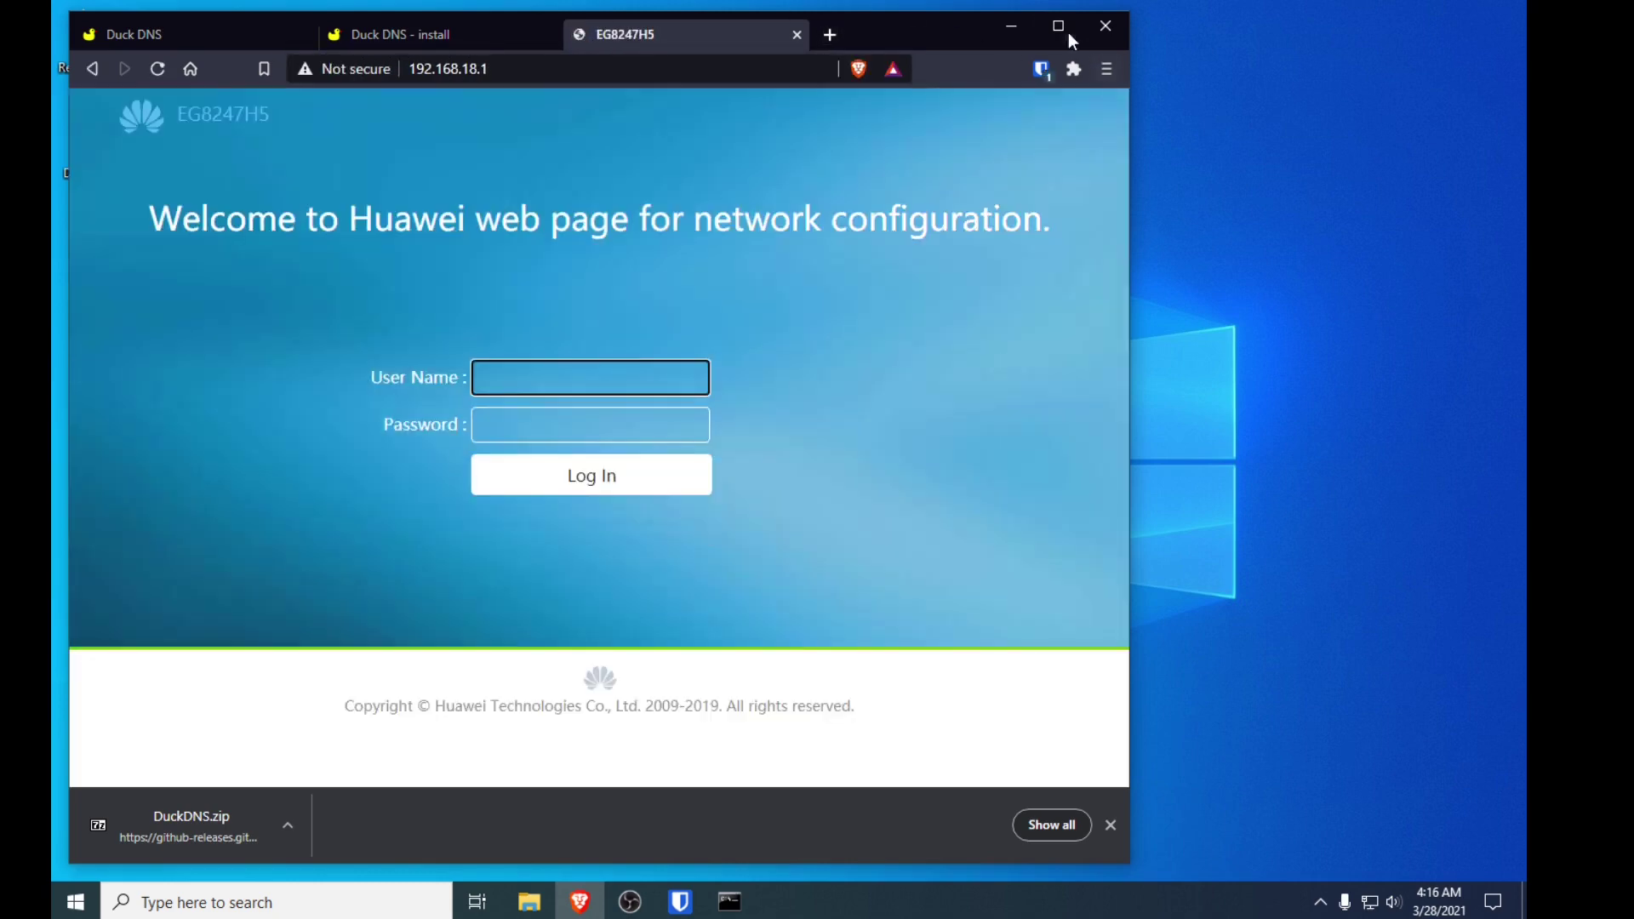
click(1059, 26)
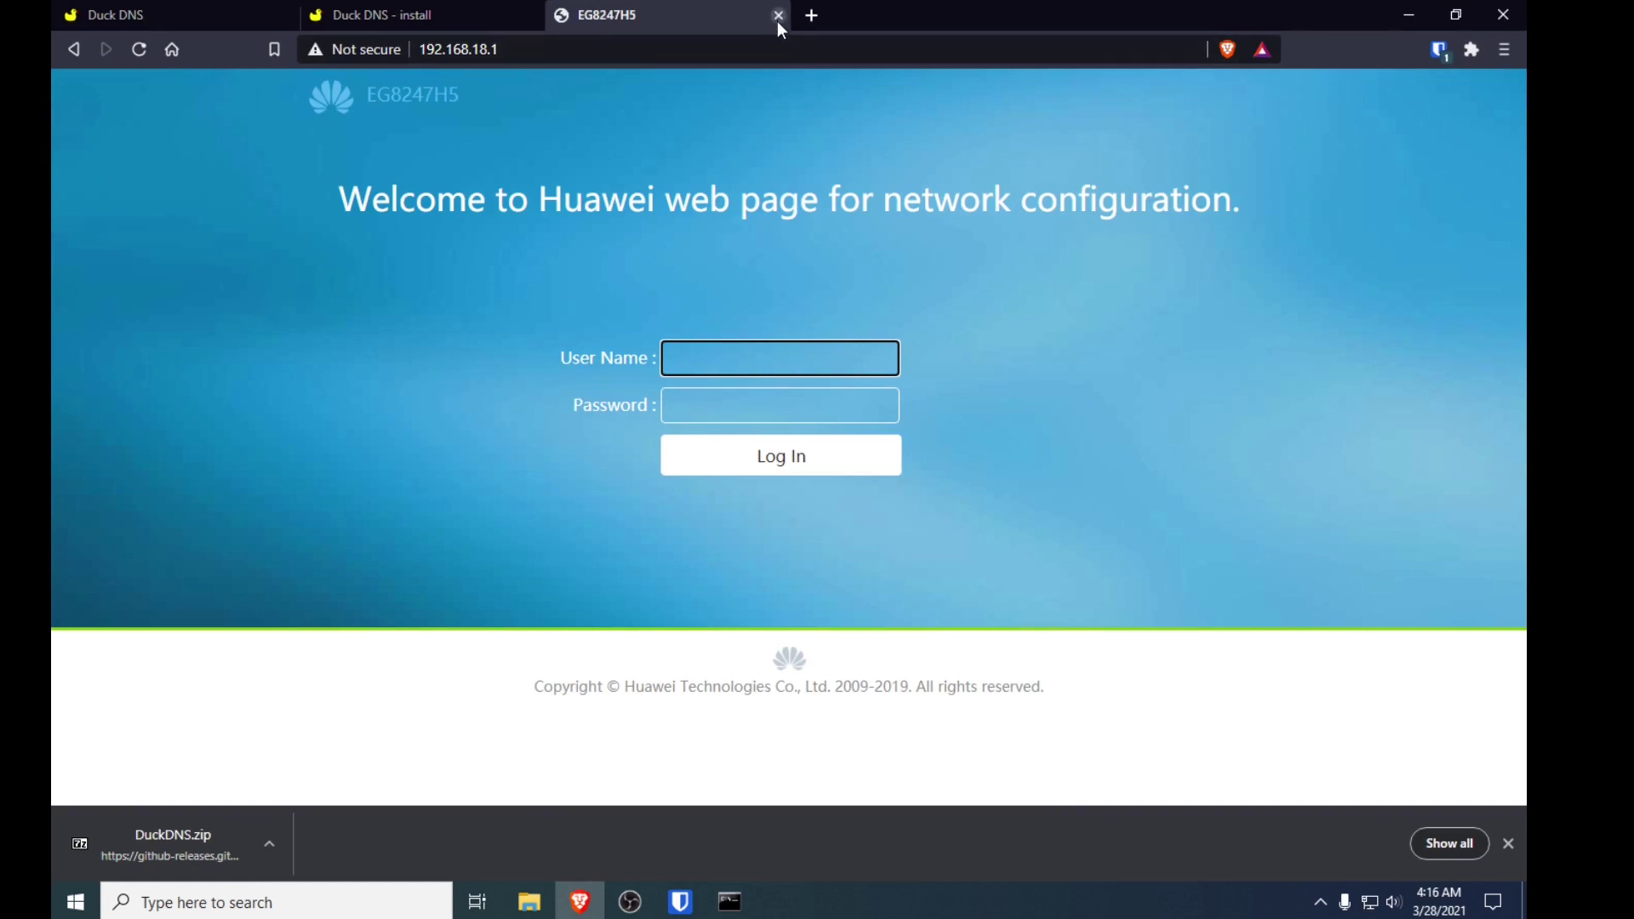
click(1446, 55)
click(1447, 54)
click(779, 15)
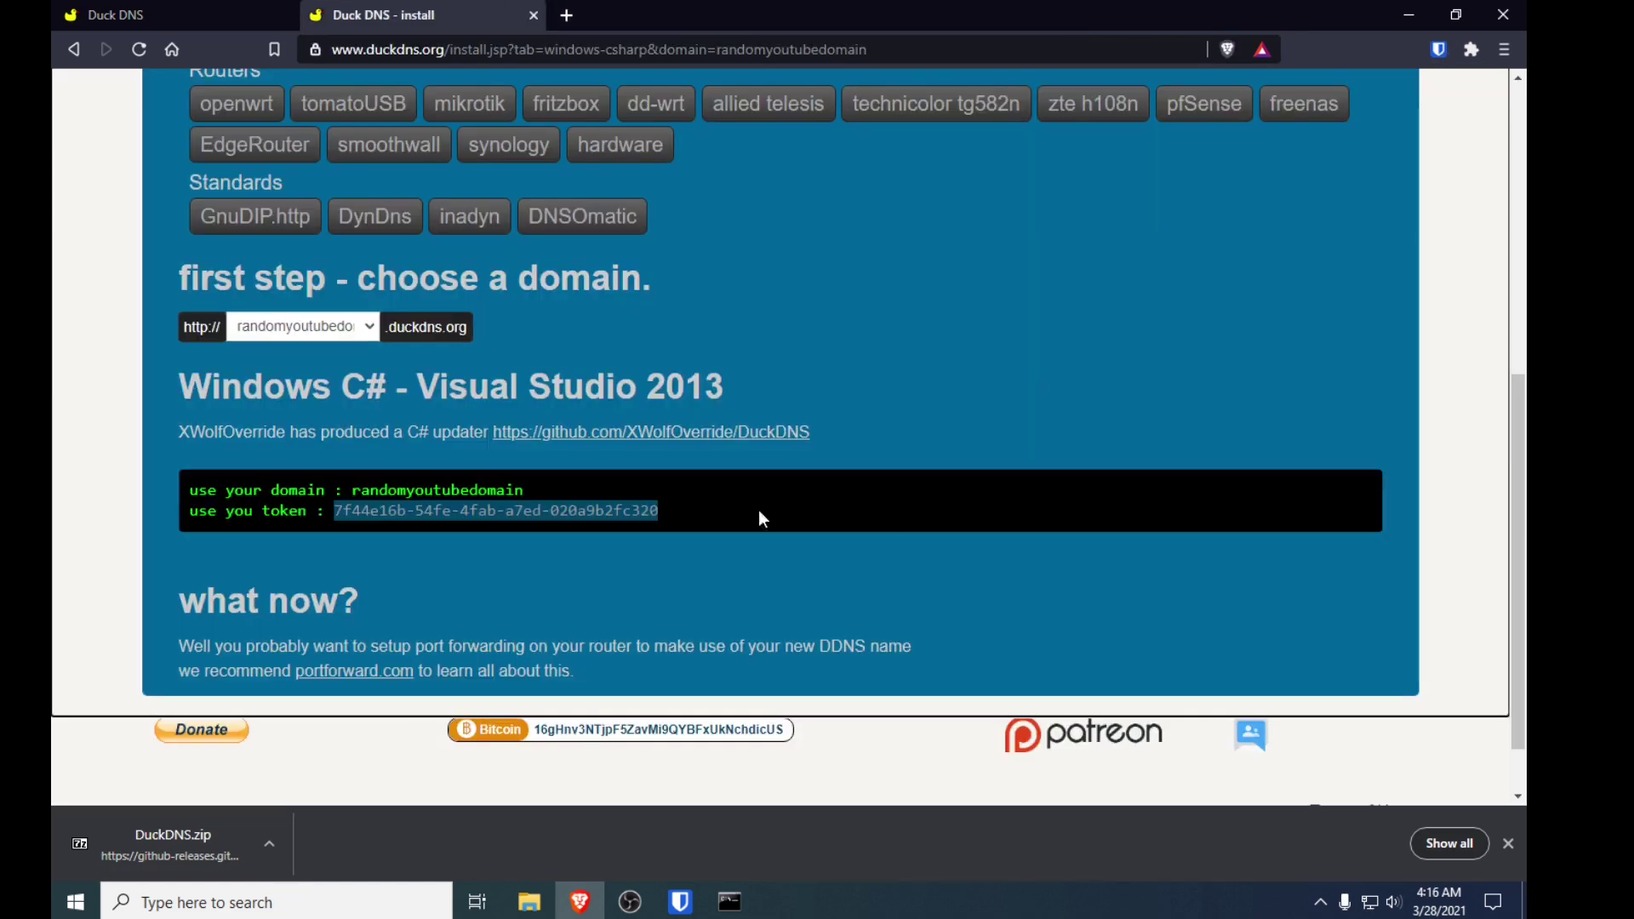